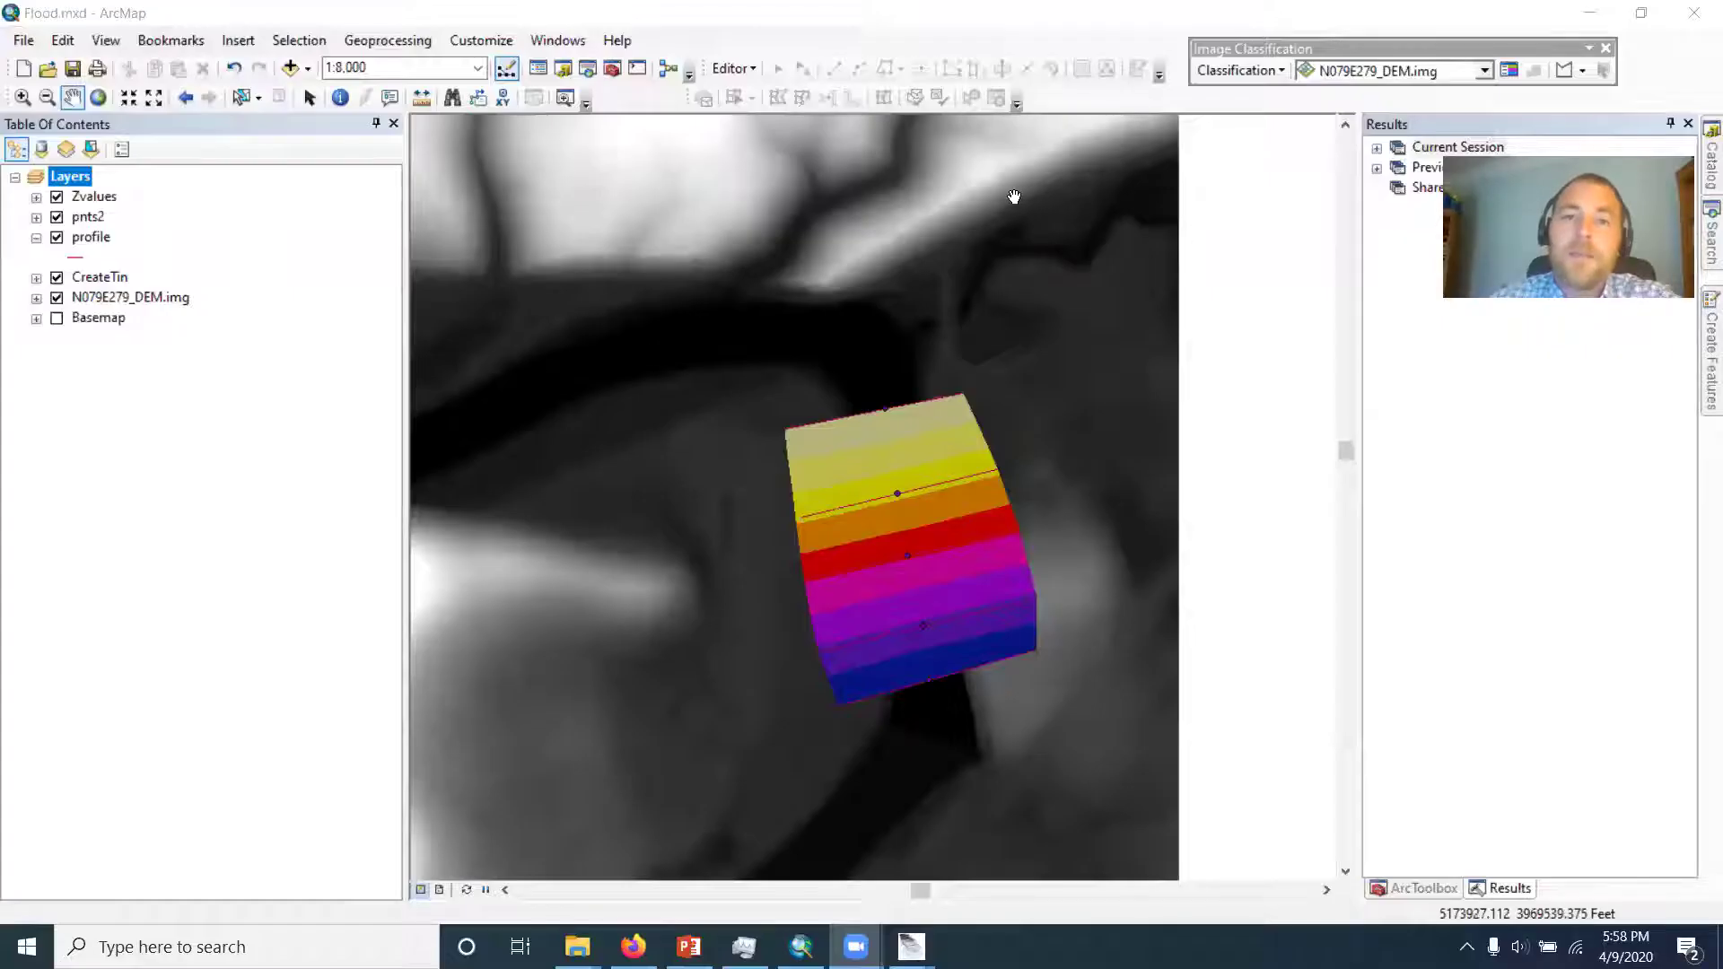
# Step: Zoom the Flood map out to 1:10,000 so the whole DEM is visible
pyautogui.click(987, 596)
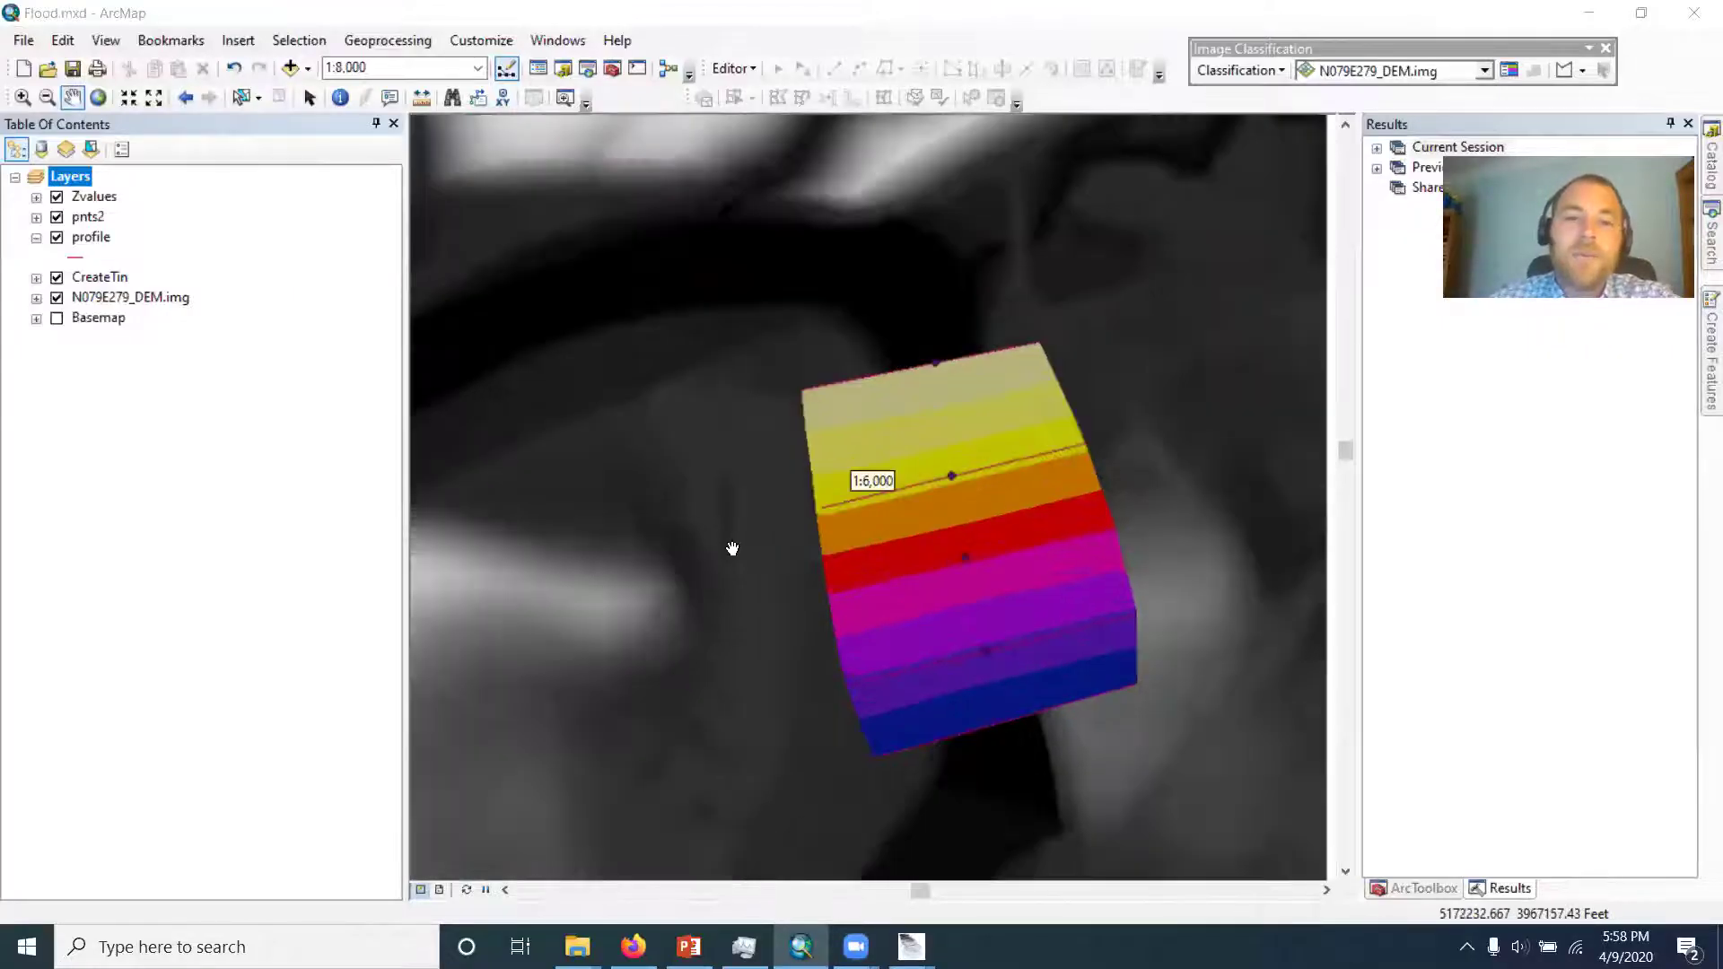
pyautogui.scroll(1, 732, 548)
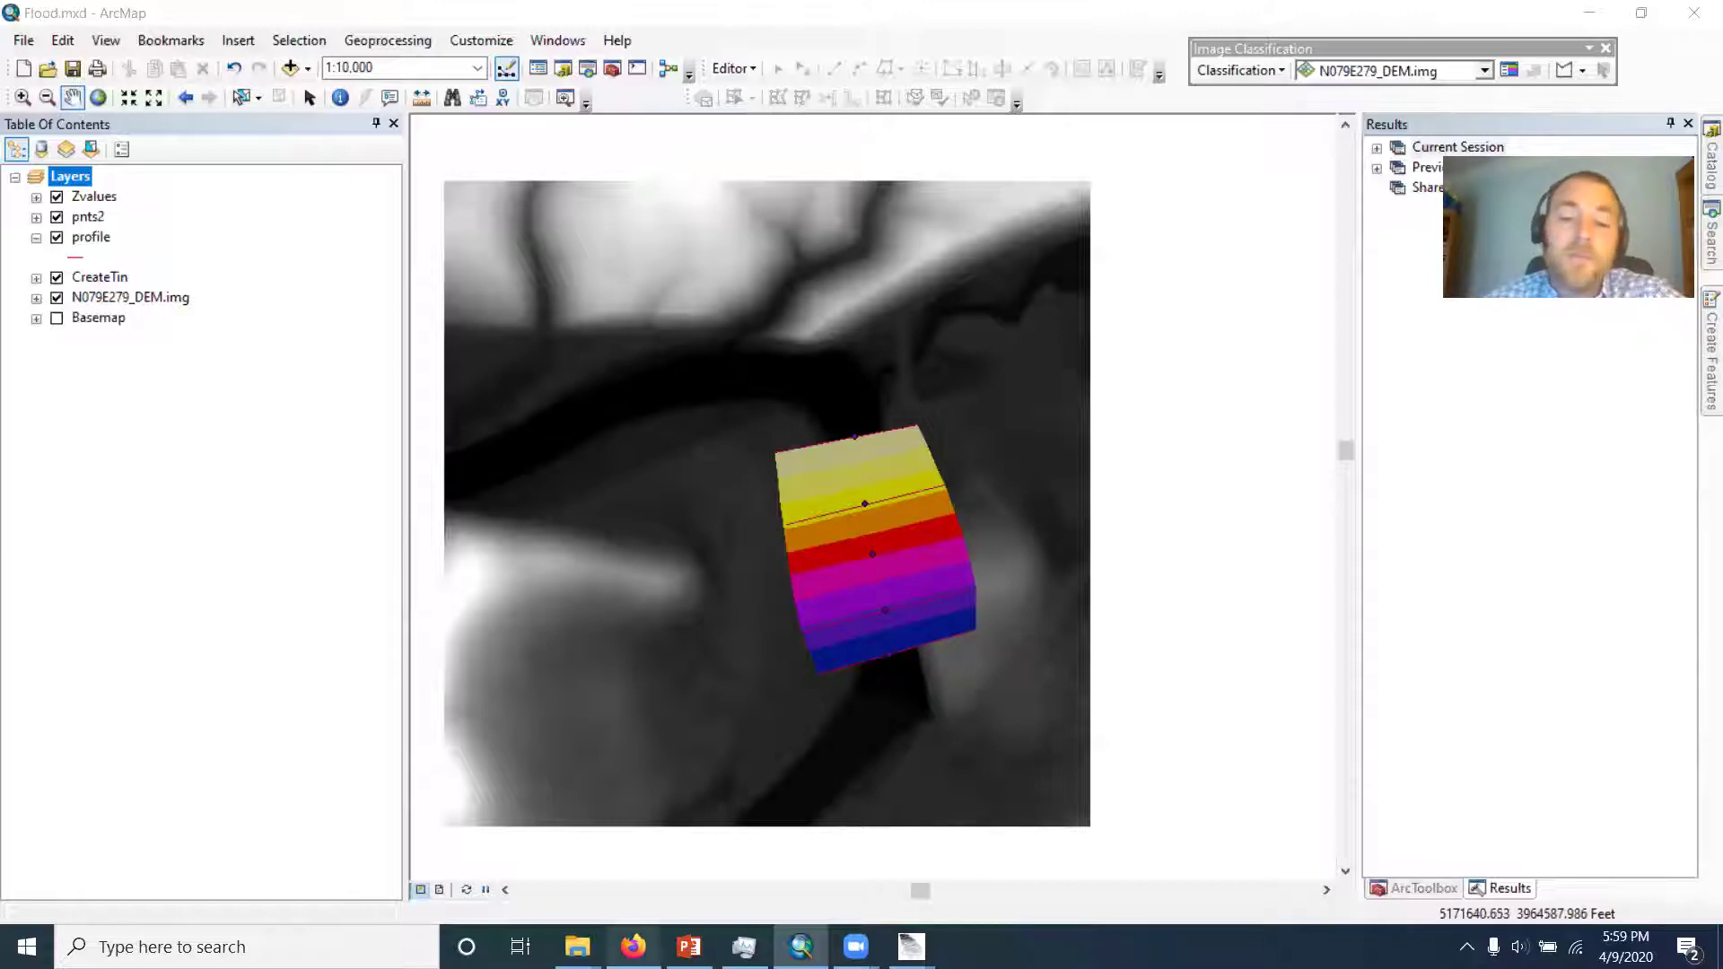
pyautogui.moveTo(633, 947)
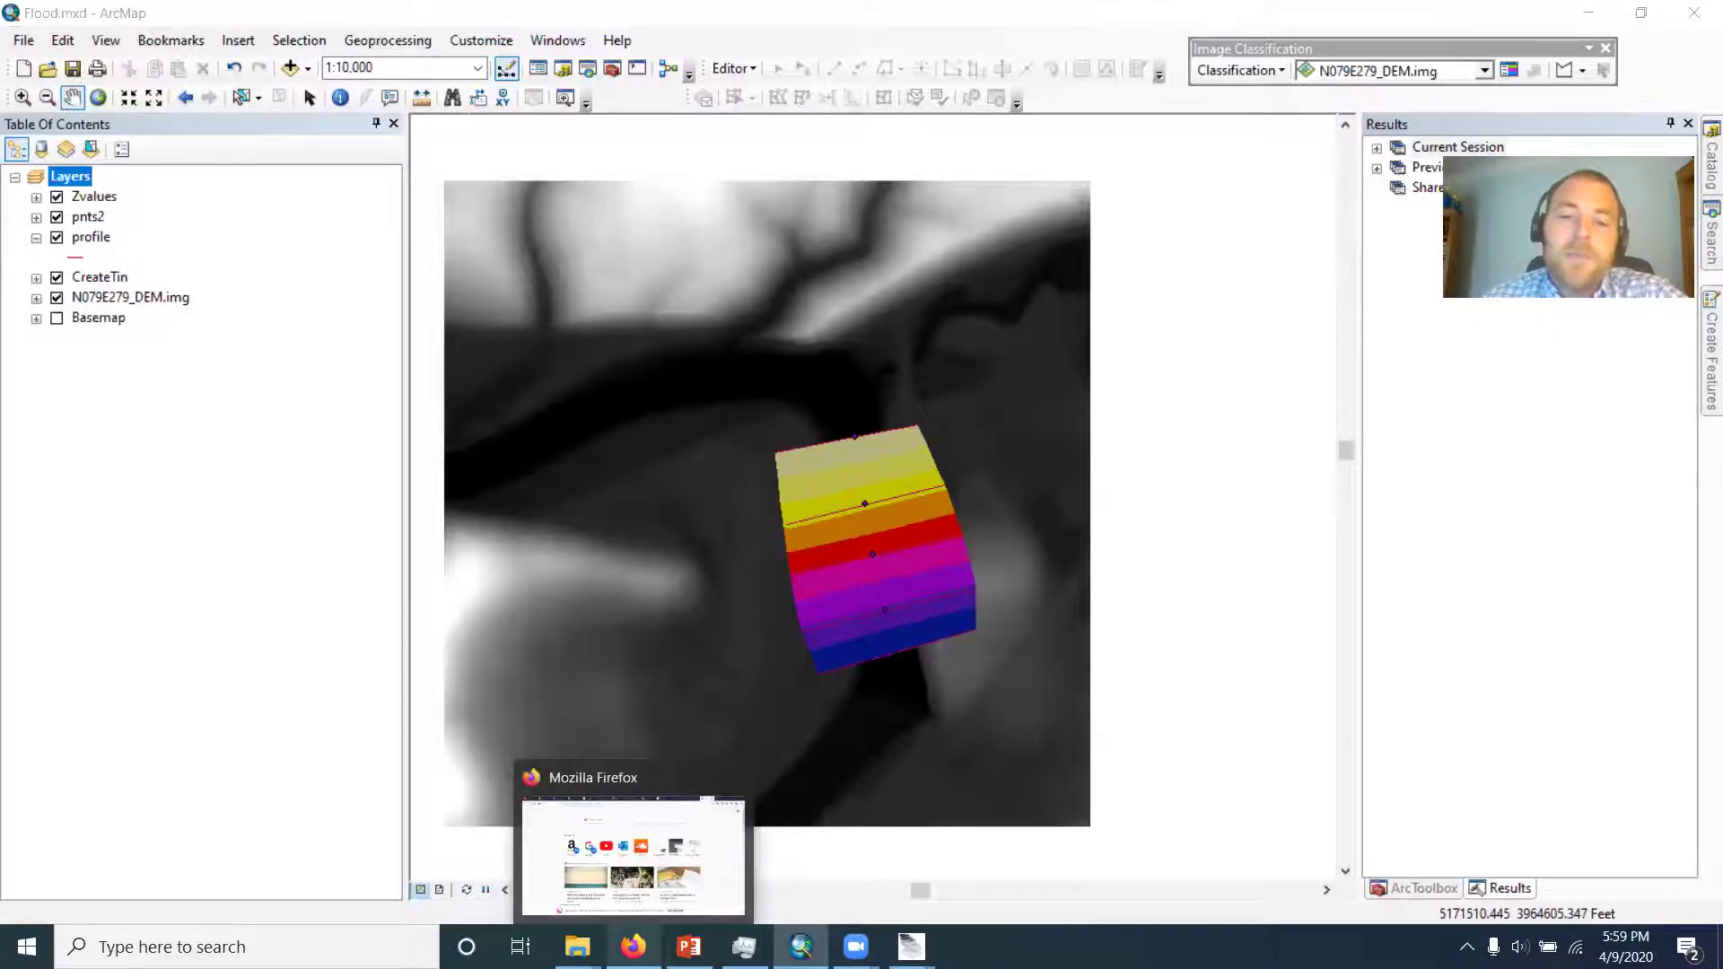
# Step: Search the web for 'ky geoportal' and open the KyGeoPortal data download site
pyautogui.click(633, 947)
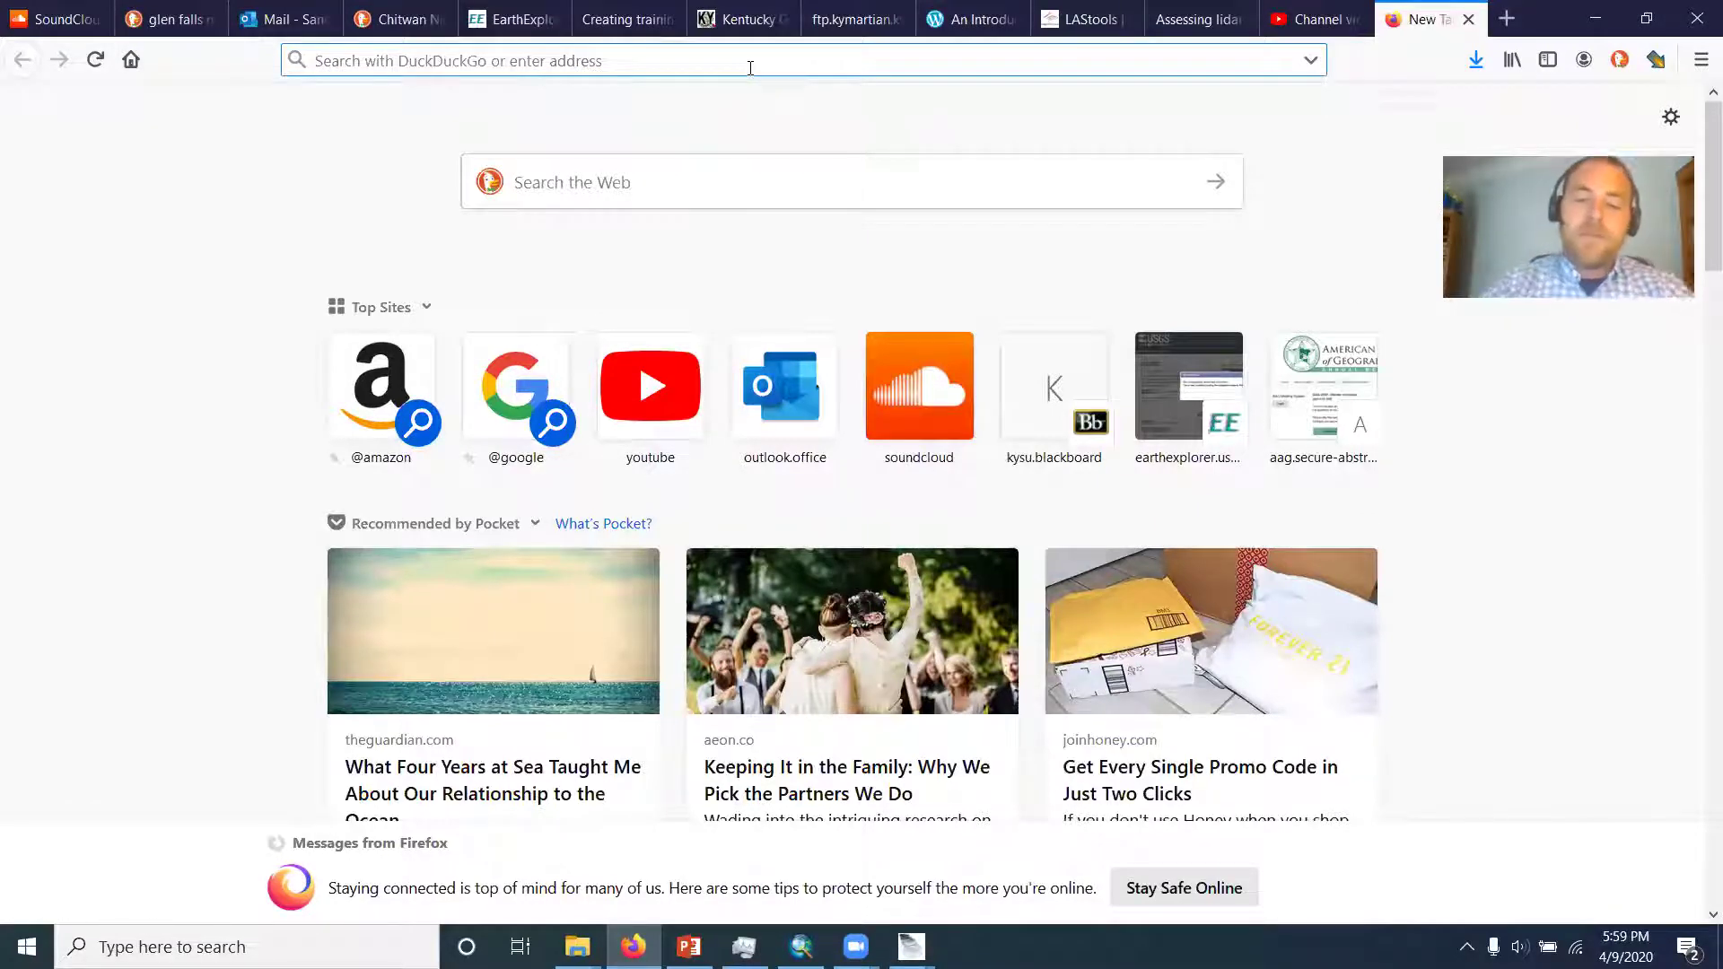
pyautogui.write('ky geo')
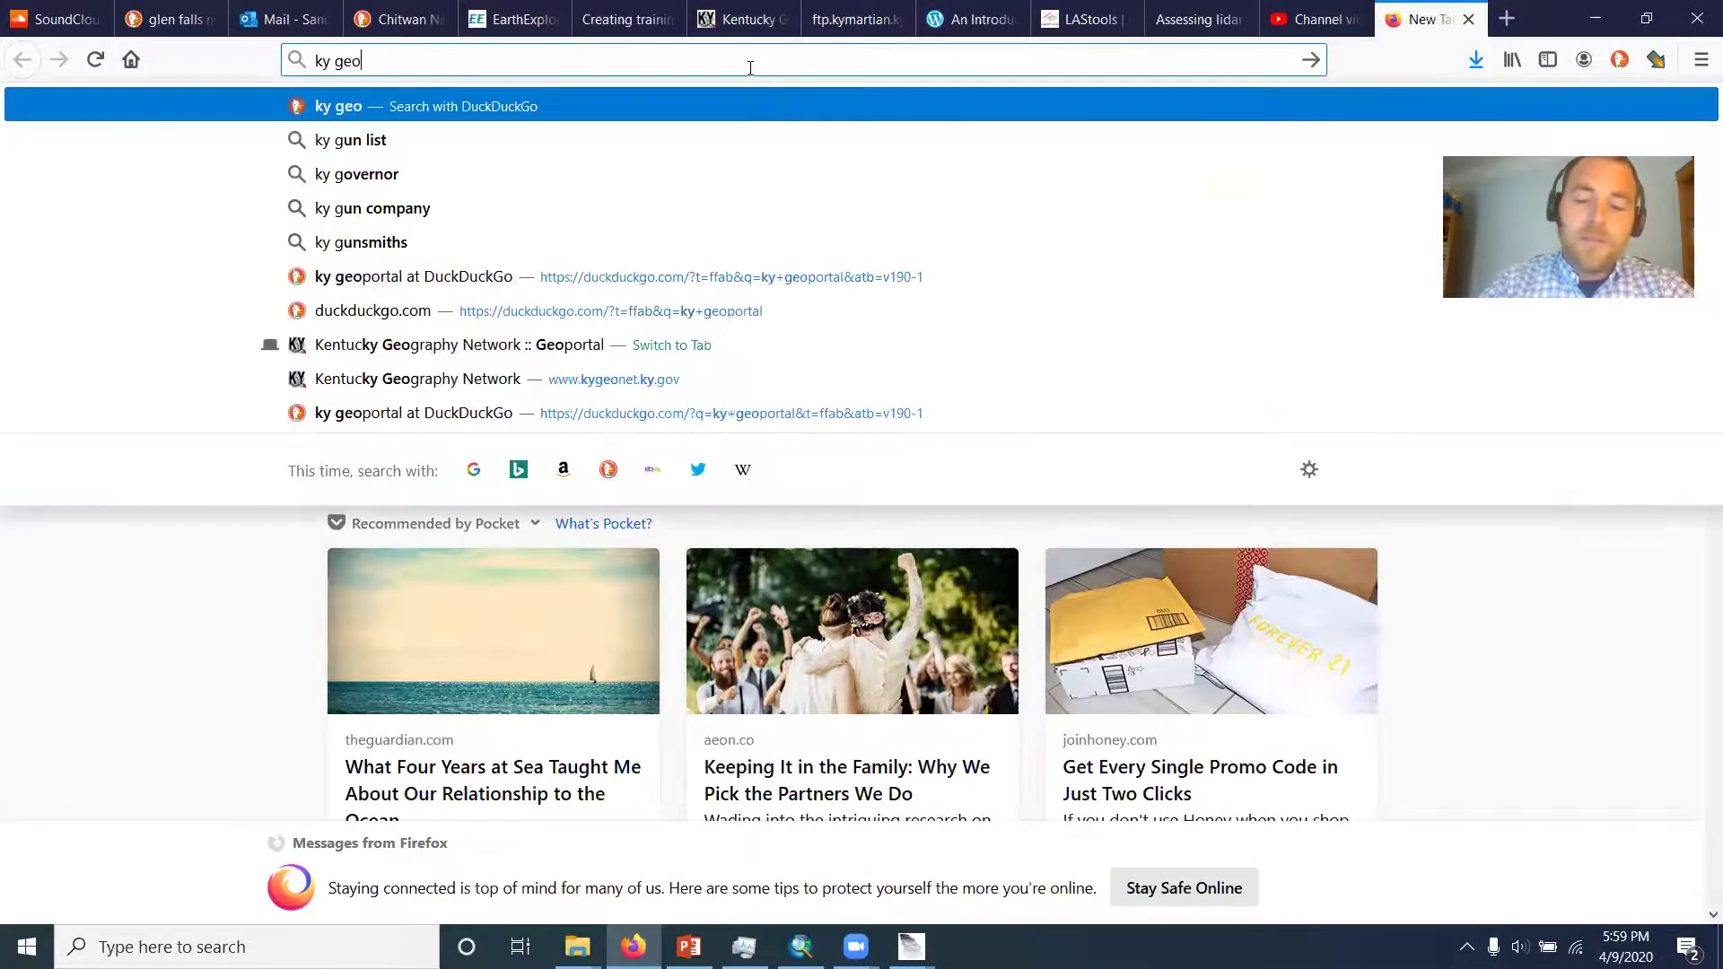
pyautogui.write('portal')
pyautogui.press('Return')
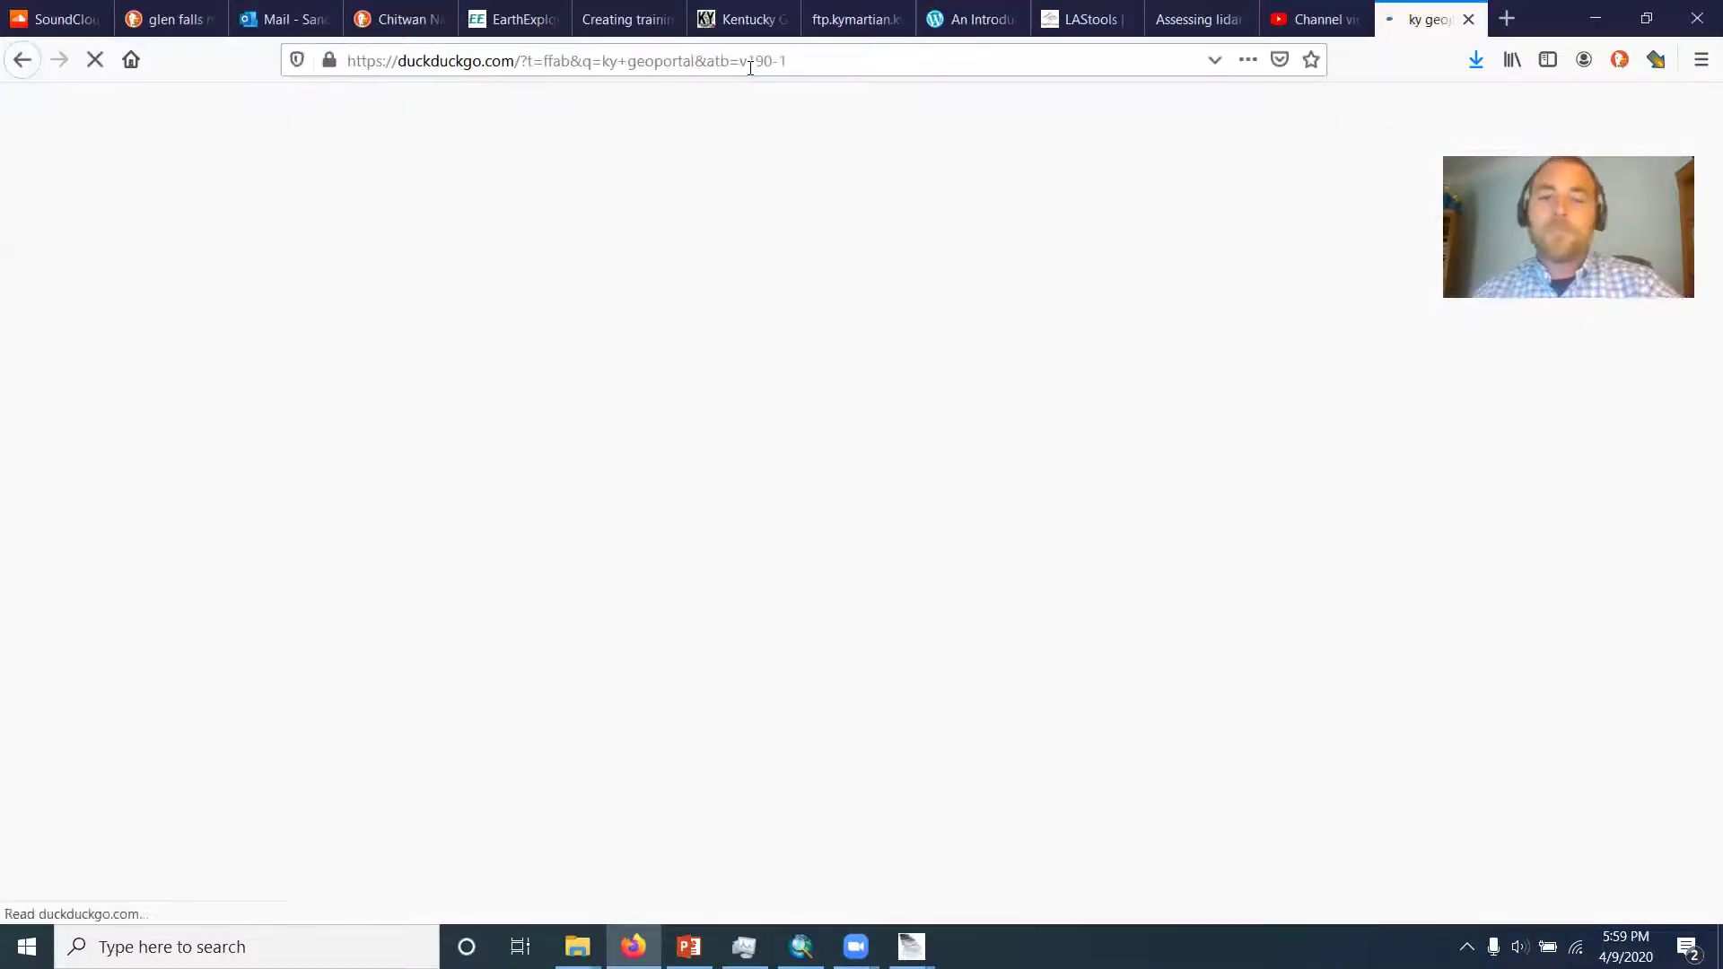
pyautogui.click(309, 417)
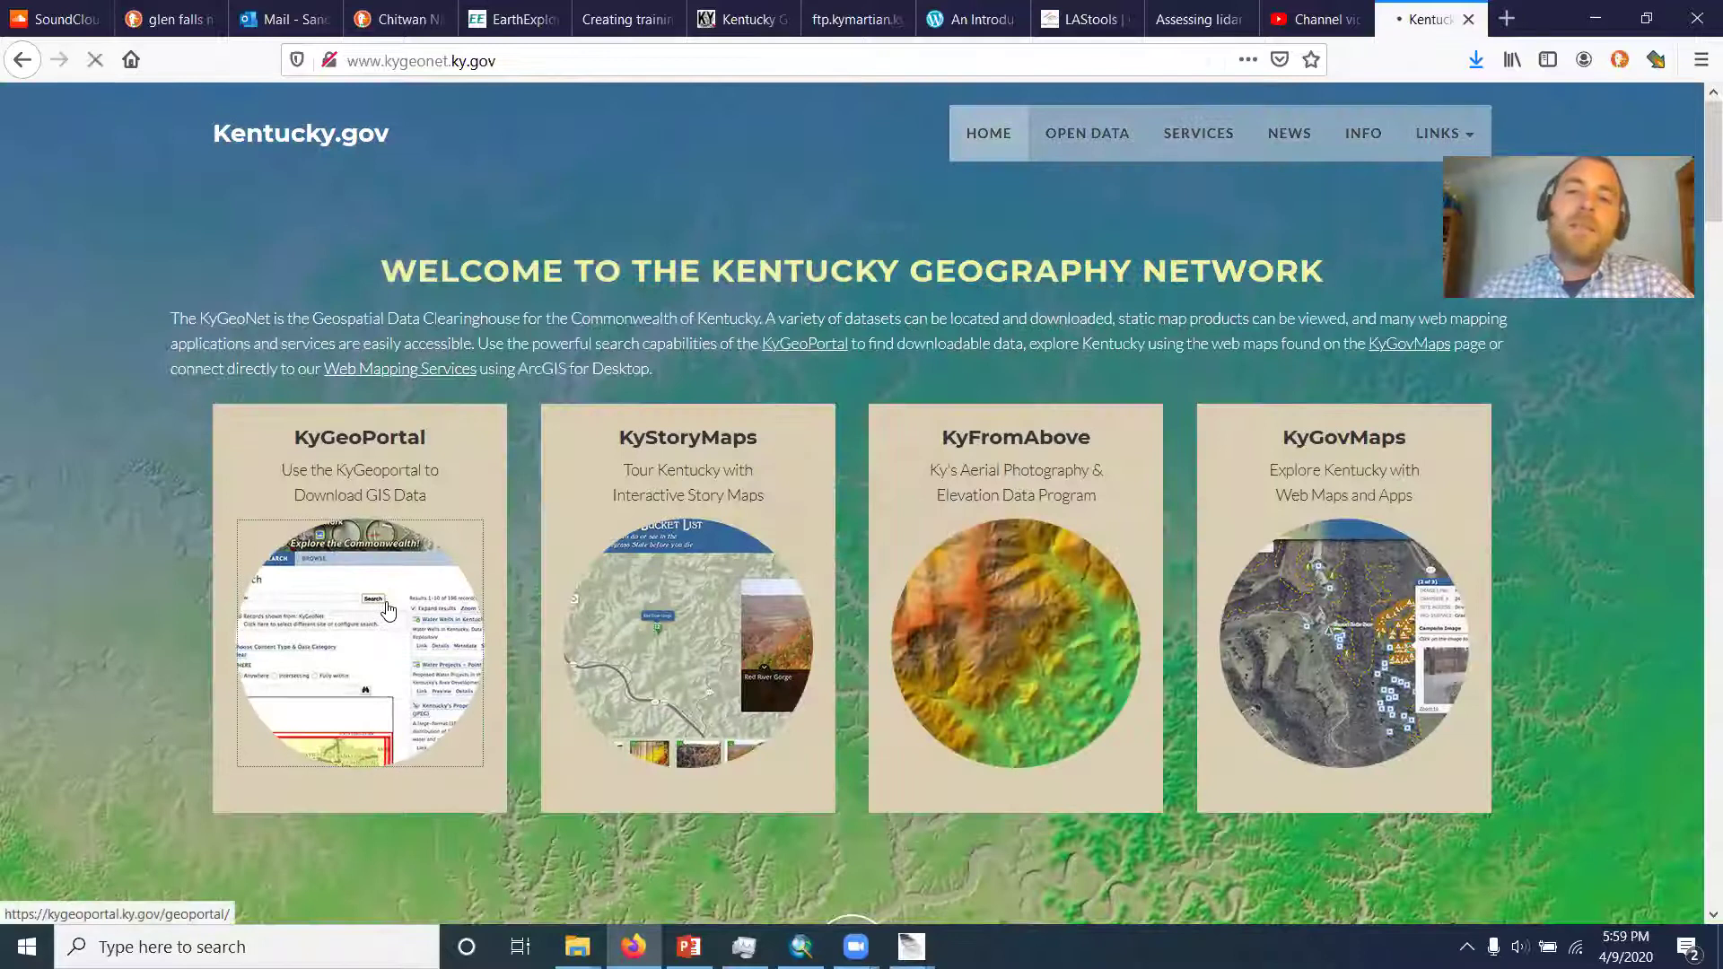
pyautogui.click(396, 573)
# Step: Search the geoportal for 'lidar index' and save KyPtCloudTileIndex.zip from the Kentucky LiDAR Point Cloud Index
pyautogui.click(606, 433)
pyautogui.write('lidar im')
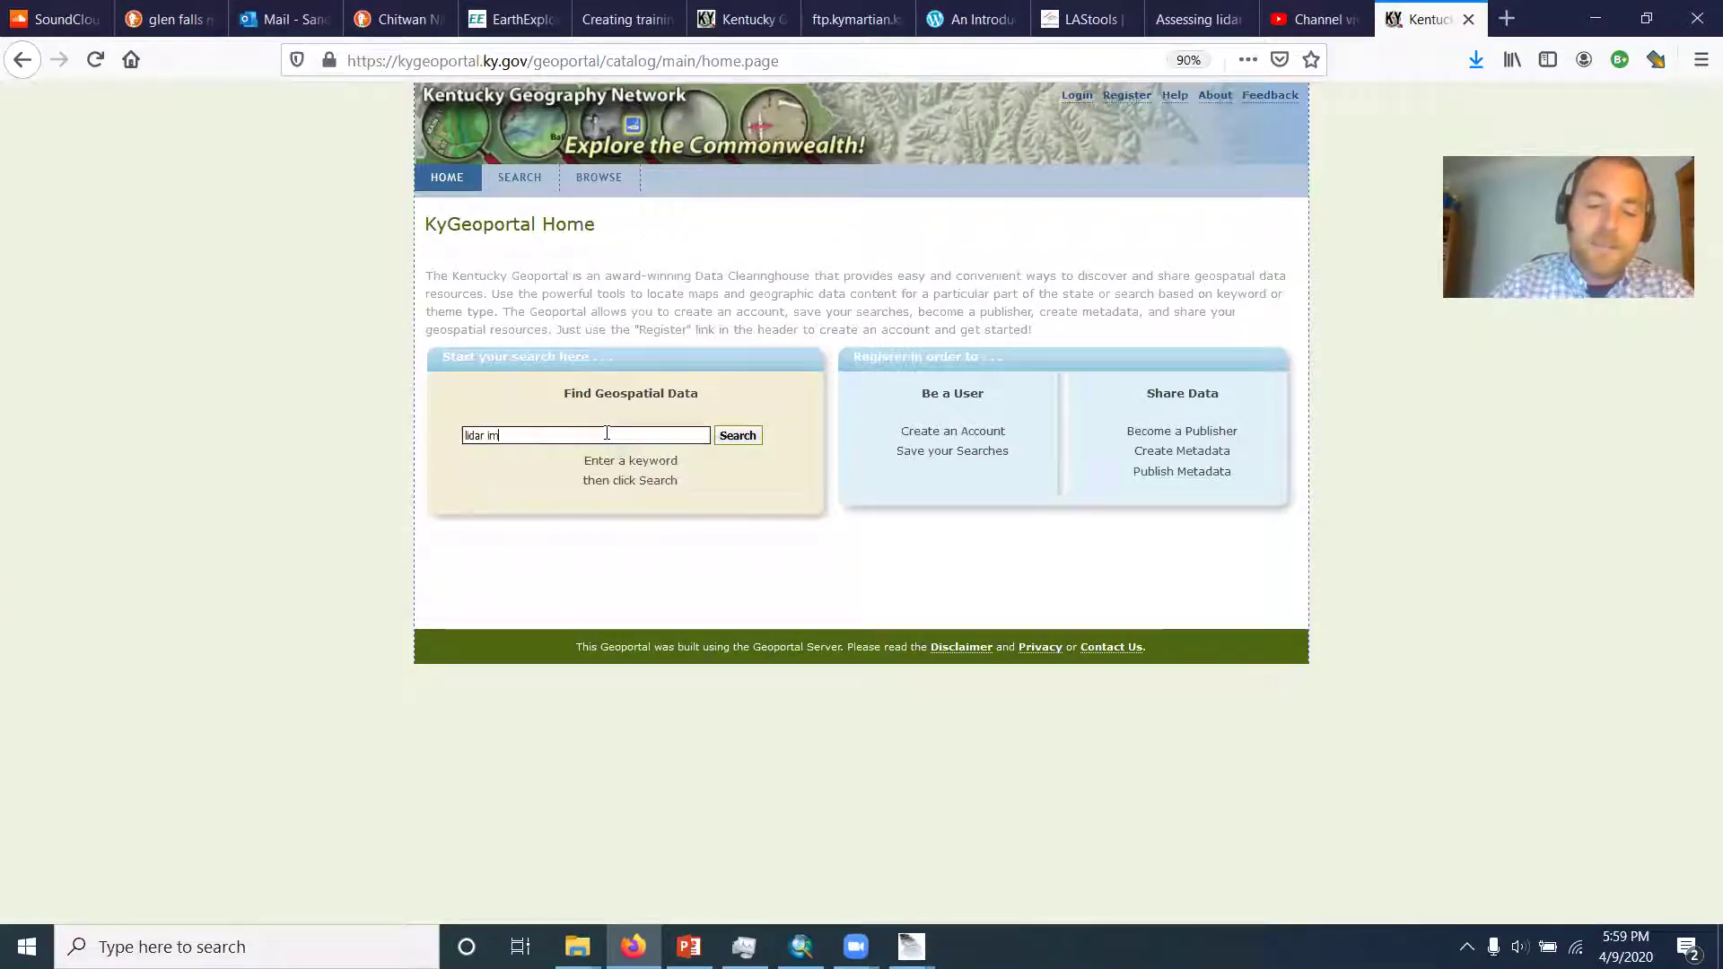
pyautogui.write('de')
pyautogui.press('BackSpace')
pyautogui.press('BackSpace')
pyautogui.press('BackSpace')
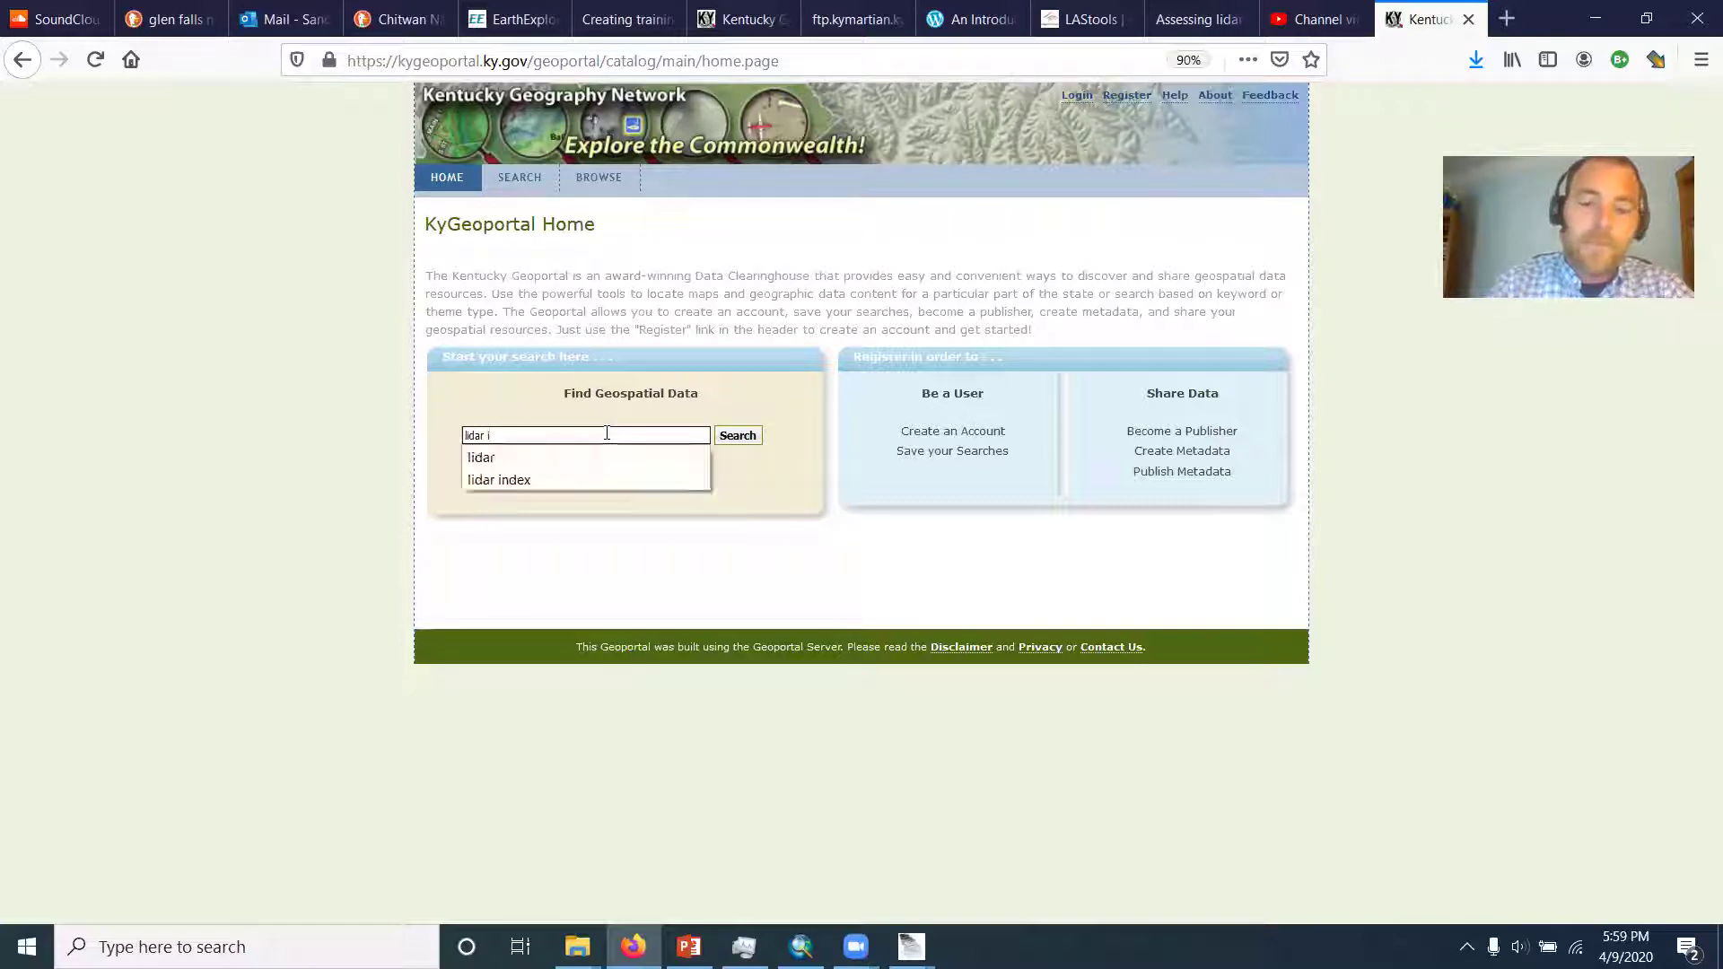
pyautogui.write('ndex')
pyautogui.press('Return')
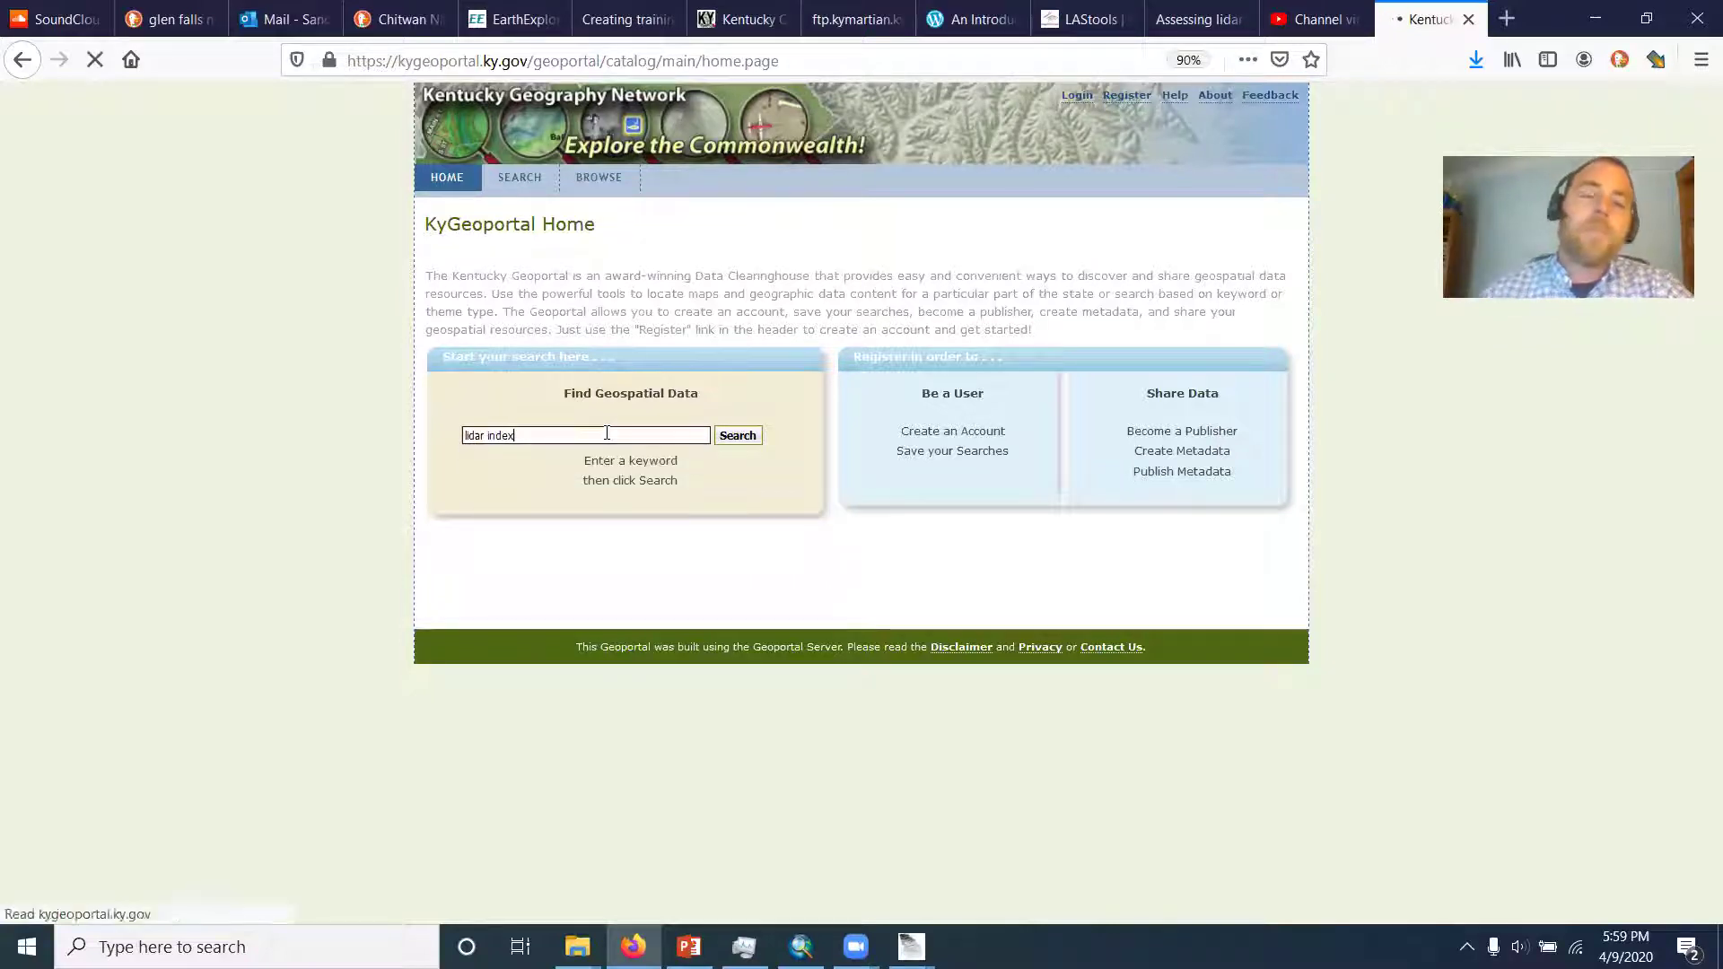
pyautogui.click(910, 323)
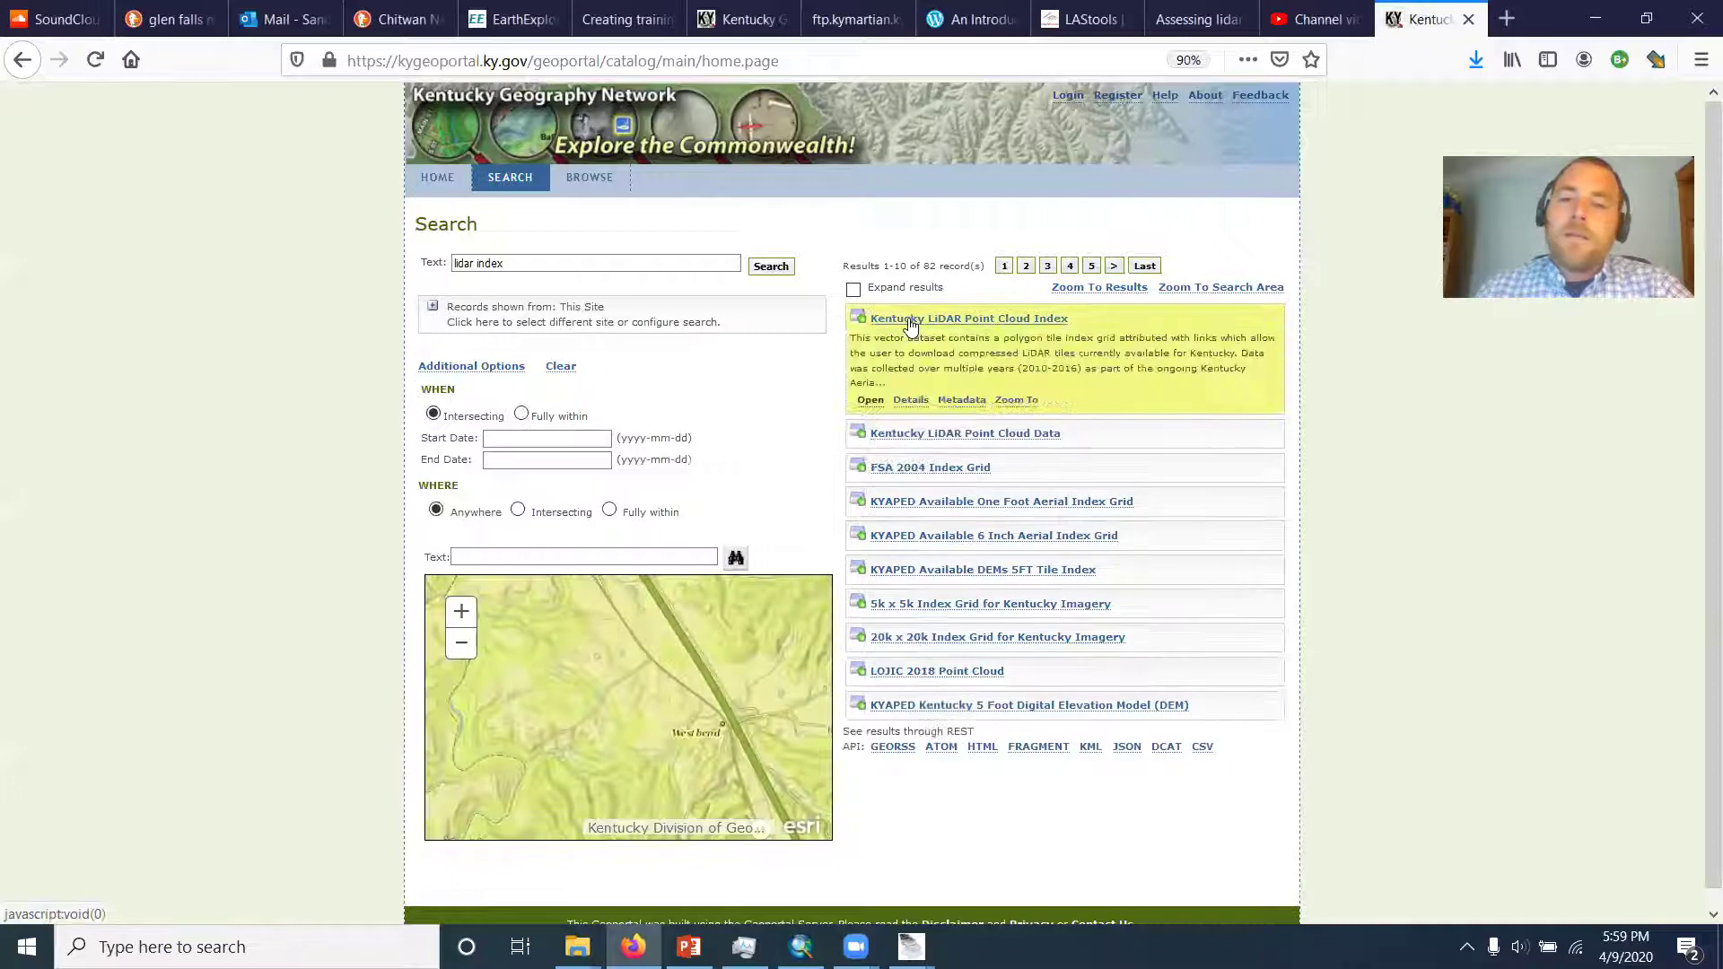
pyautogui.click(870, 400)
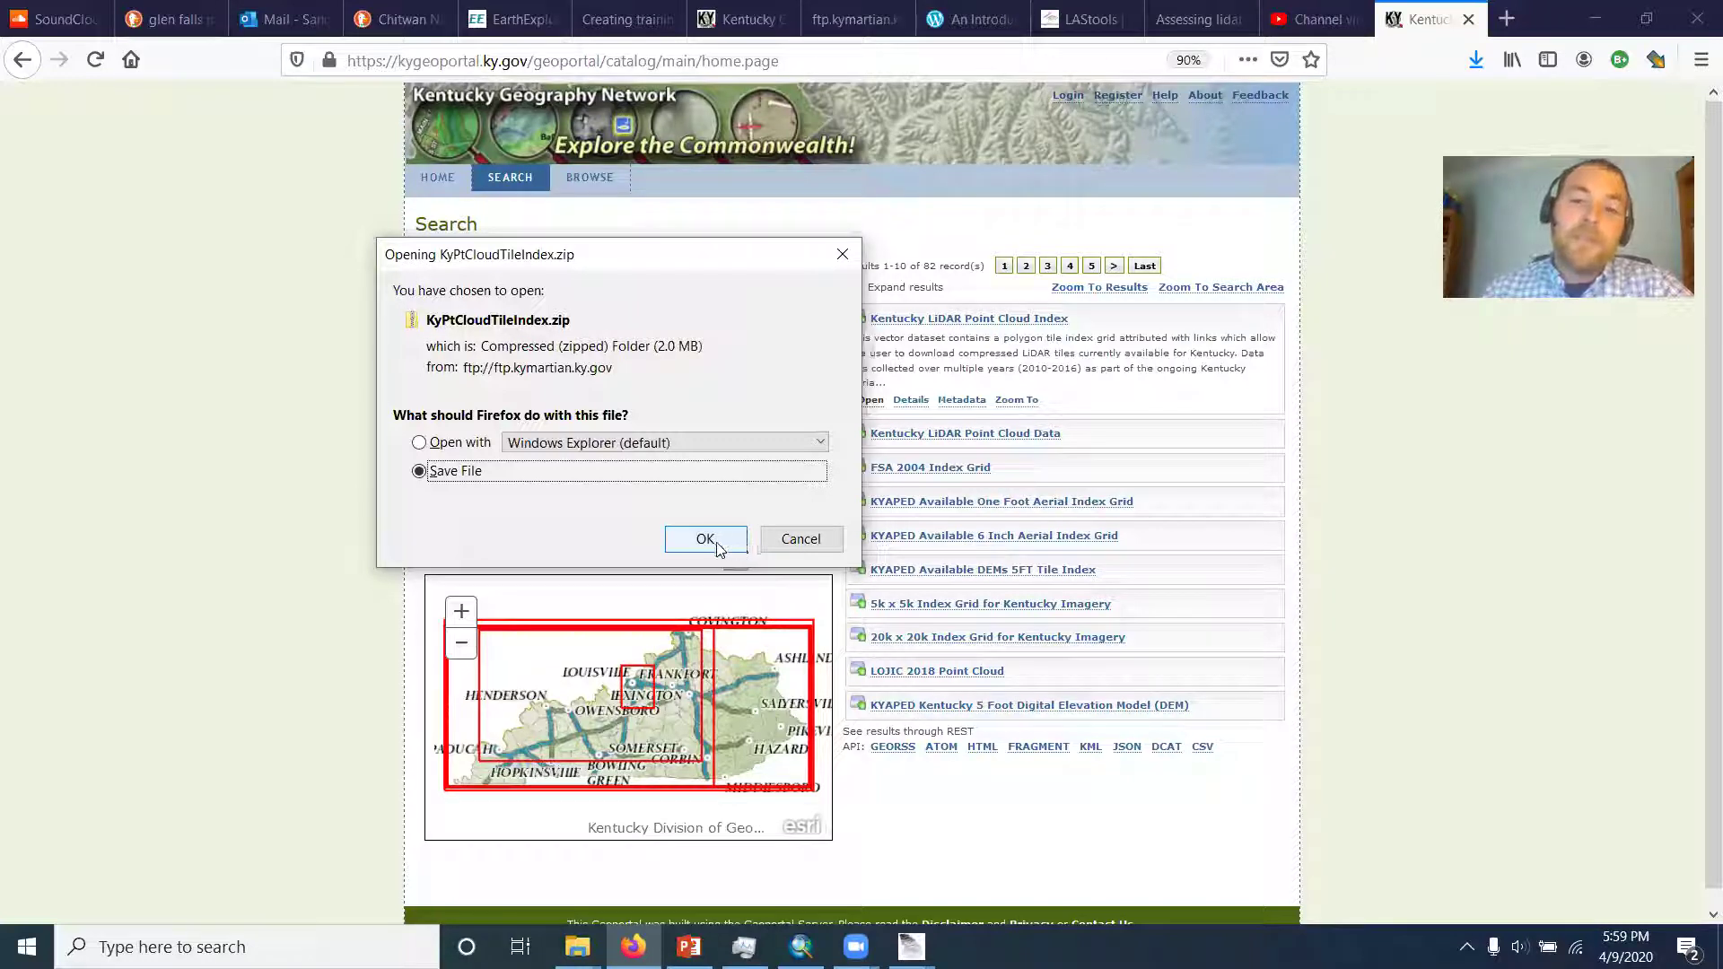
pyautogui.click(715, 544)
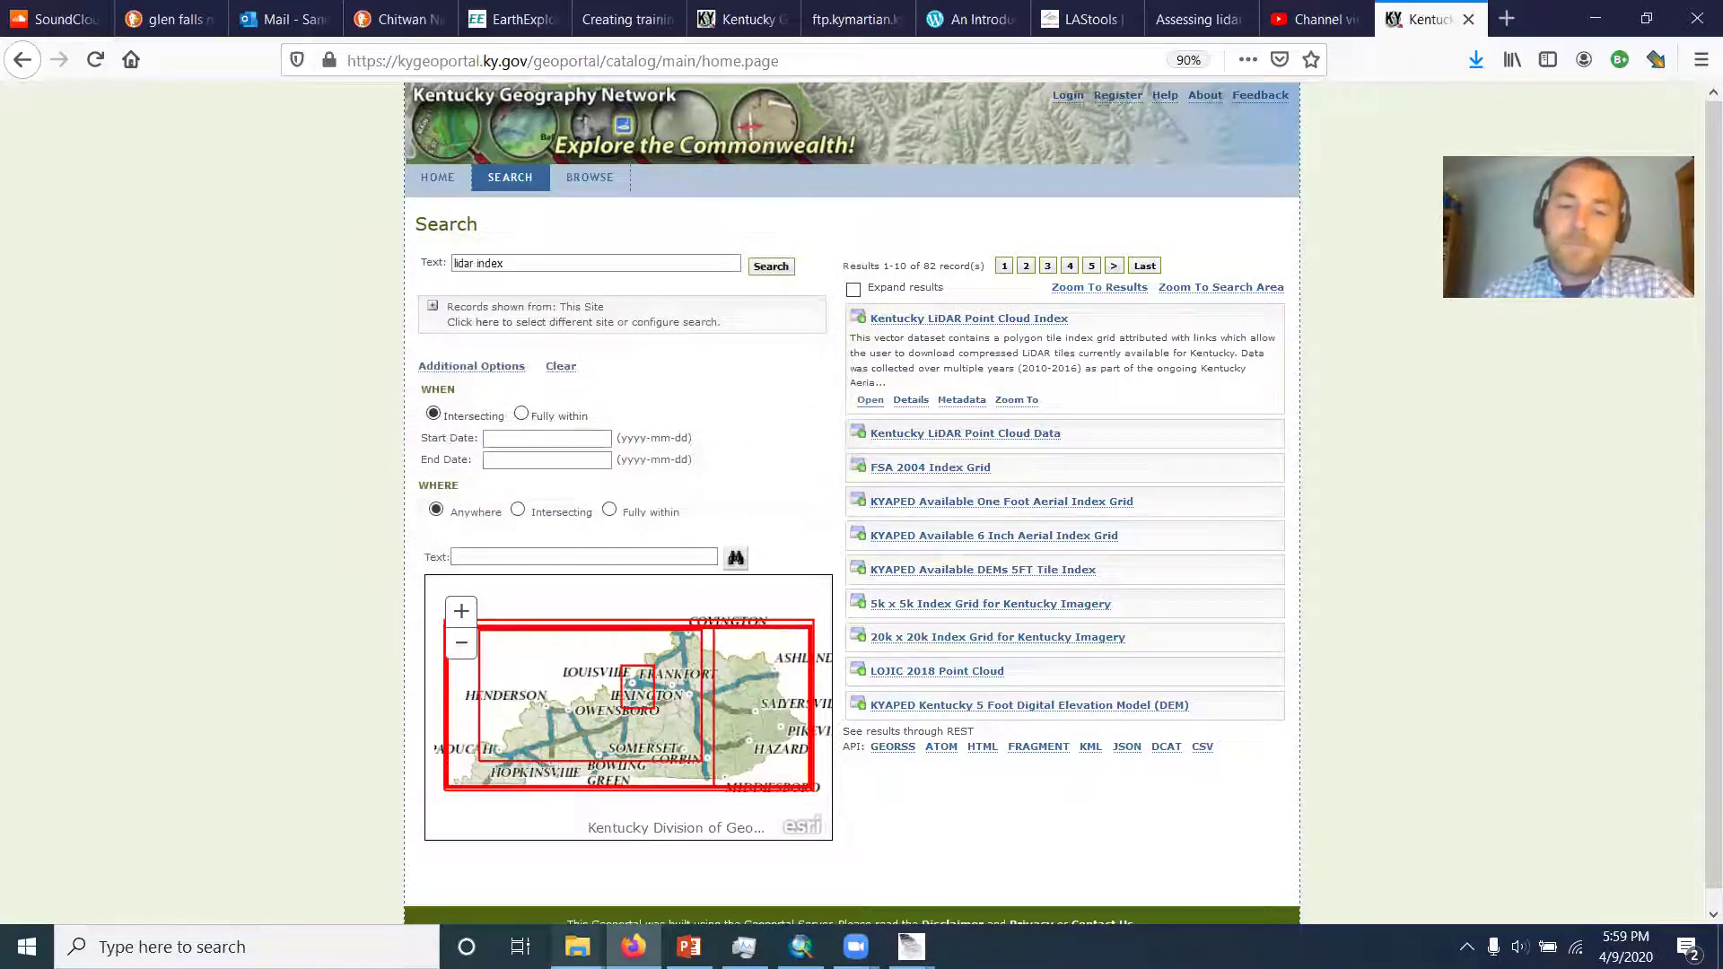
# Step: Browse the Documents folder in File Explorer, then minimize it and return to ArcMap's Flood map
pyautogui.moveTo(577, 947)
pyautogui.click(462, 839)
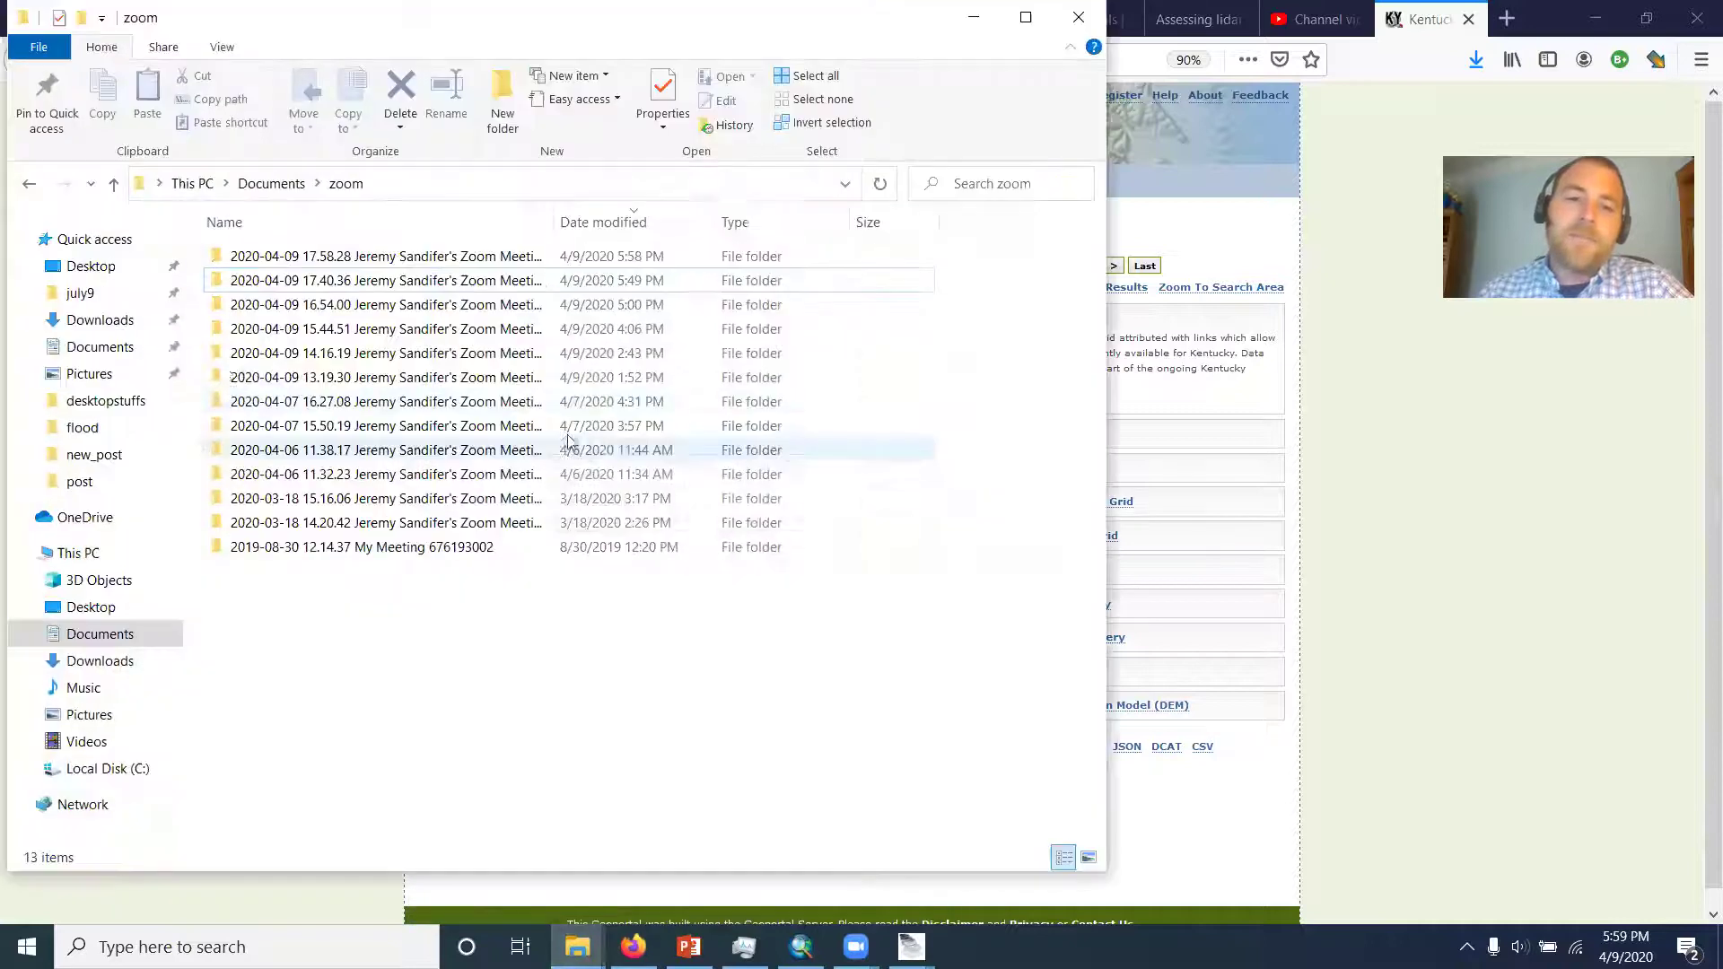
pyautogui.click(94, 346)
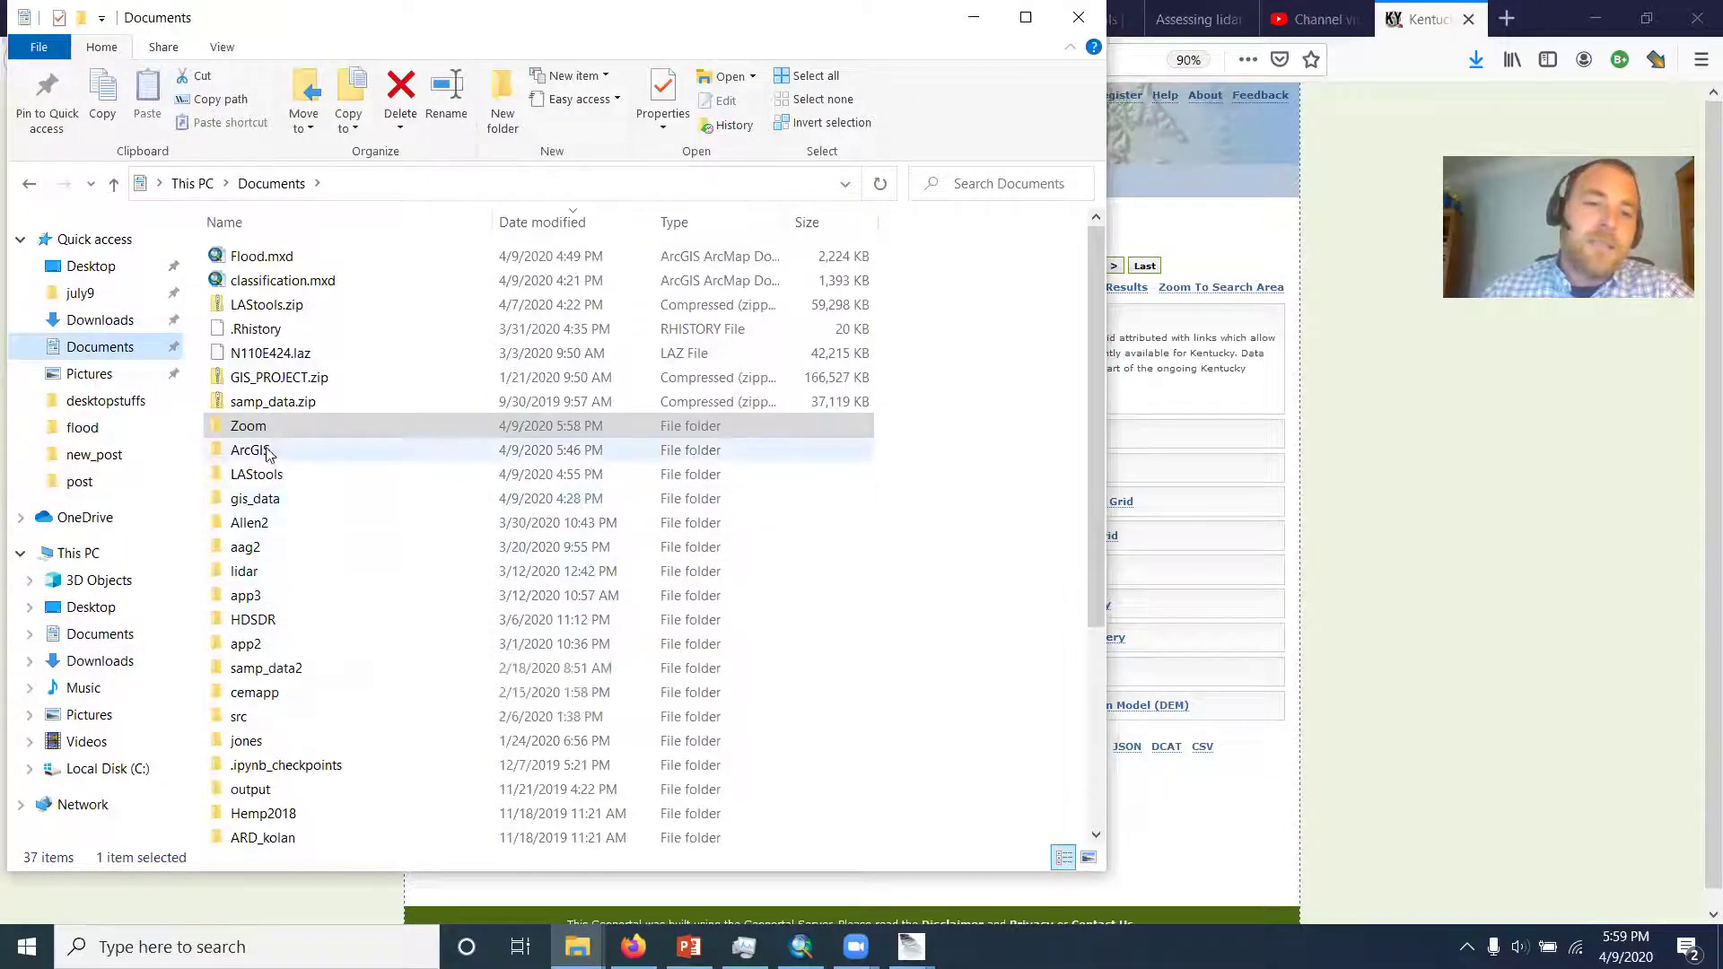
pyautogui.scroll(-2, 408, 521)
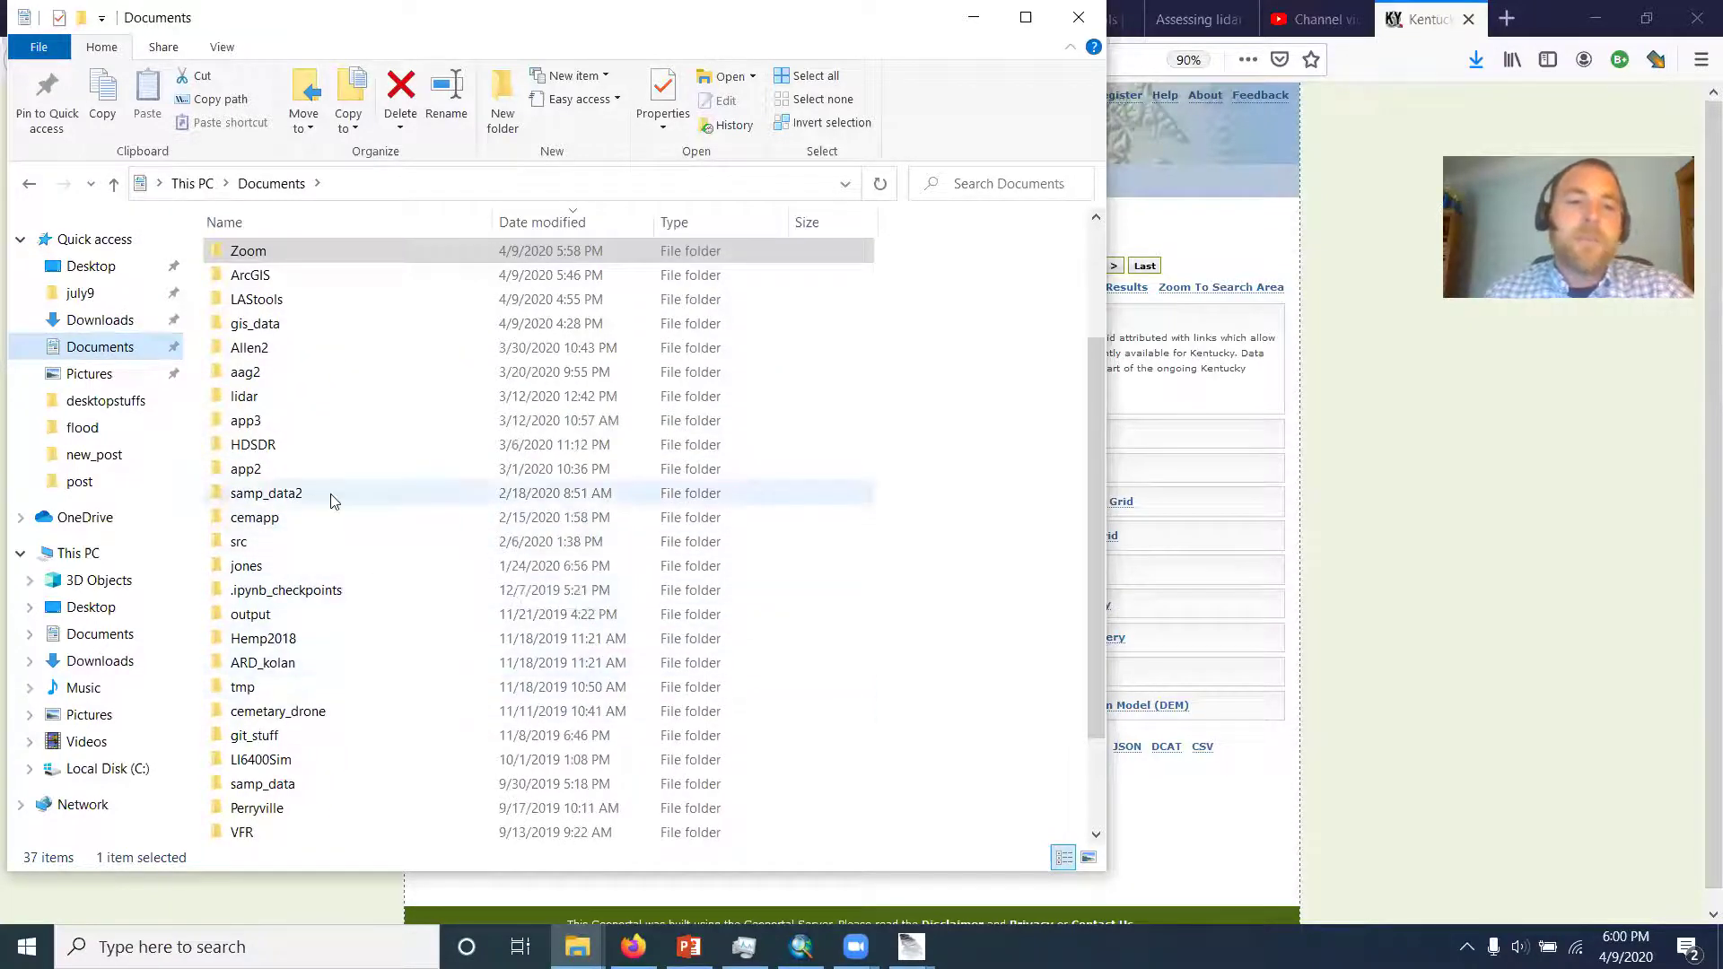
pyautogui.scroll(2, 332, 500)
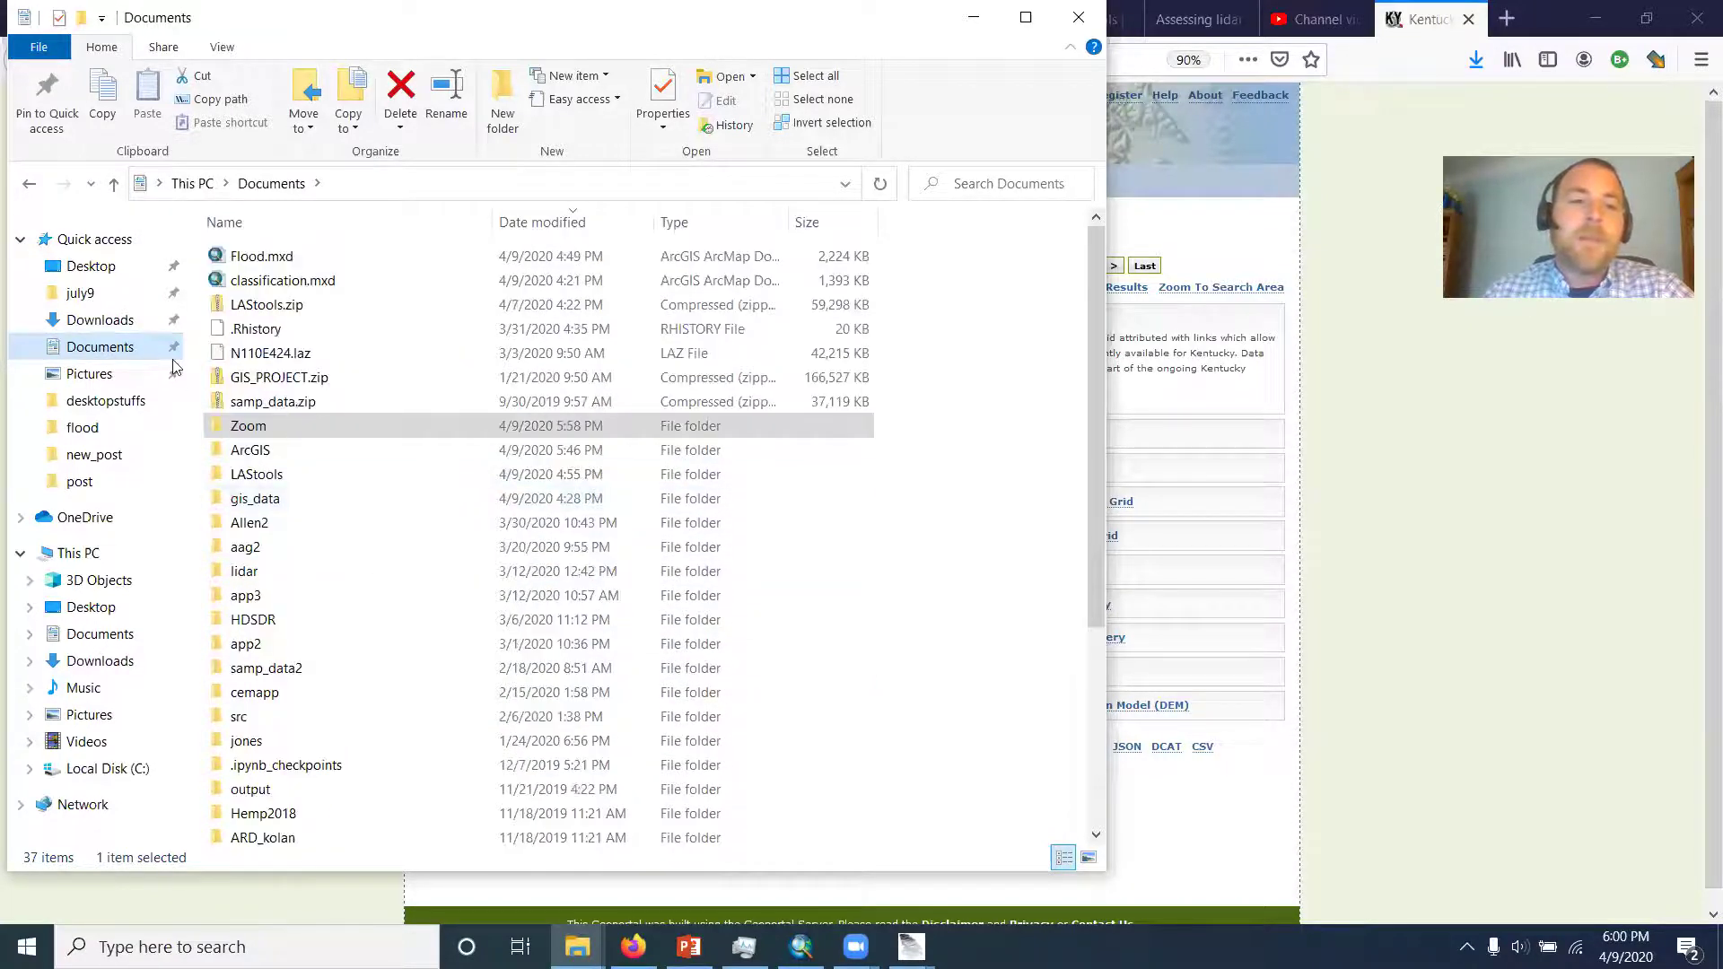
pyautogui.click(973, 20)
pyautogui.click(819, 938)
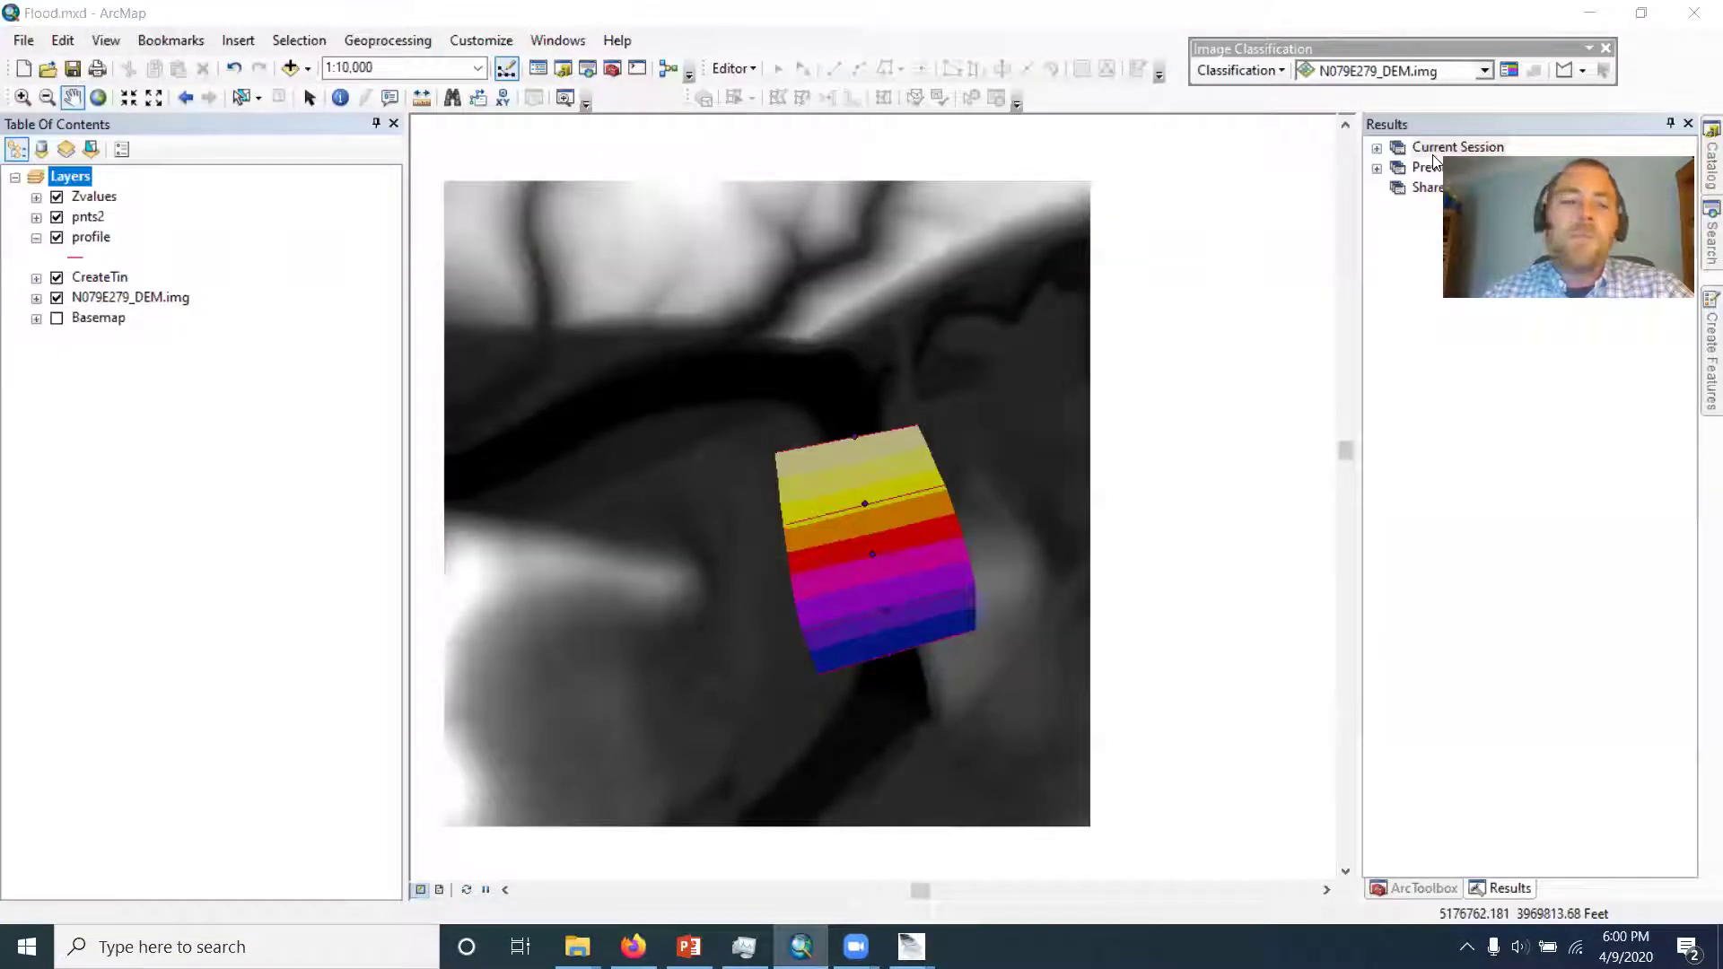
# Step: Add the Kentucky_5k_PointCloudGrid shapefile from the KyPtCloudTileIndex folder to the map
pyautogui.click(1711, 157)
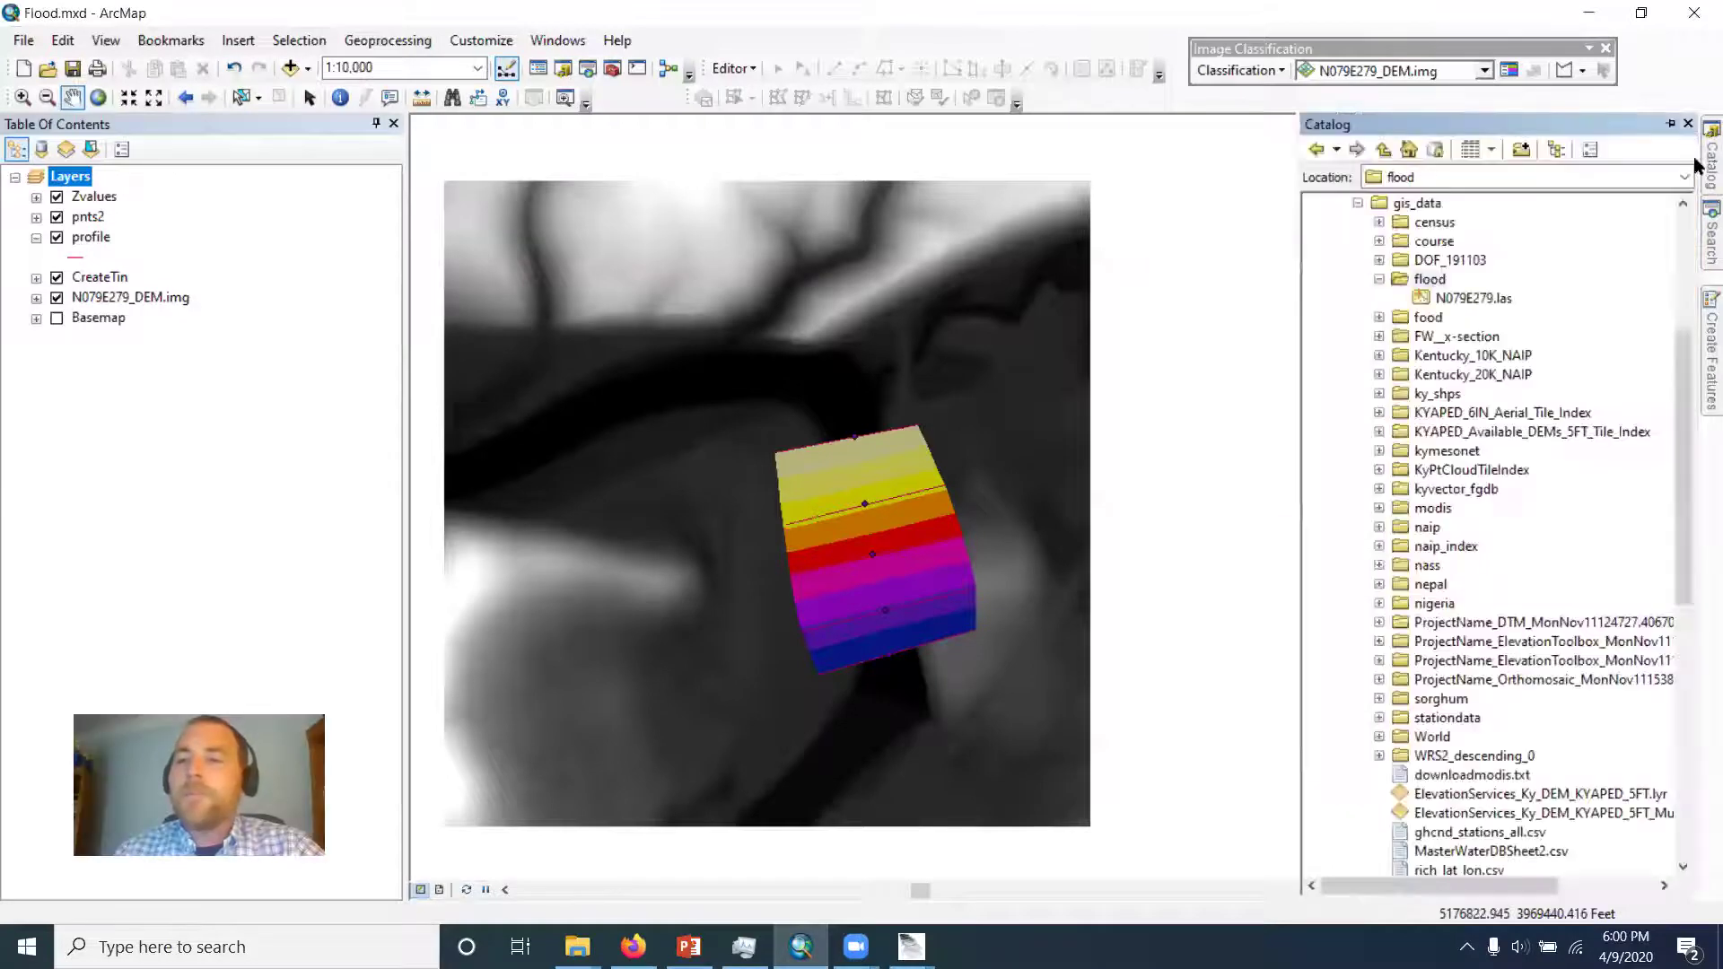
pyautogui.click(1379, 279)
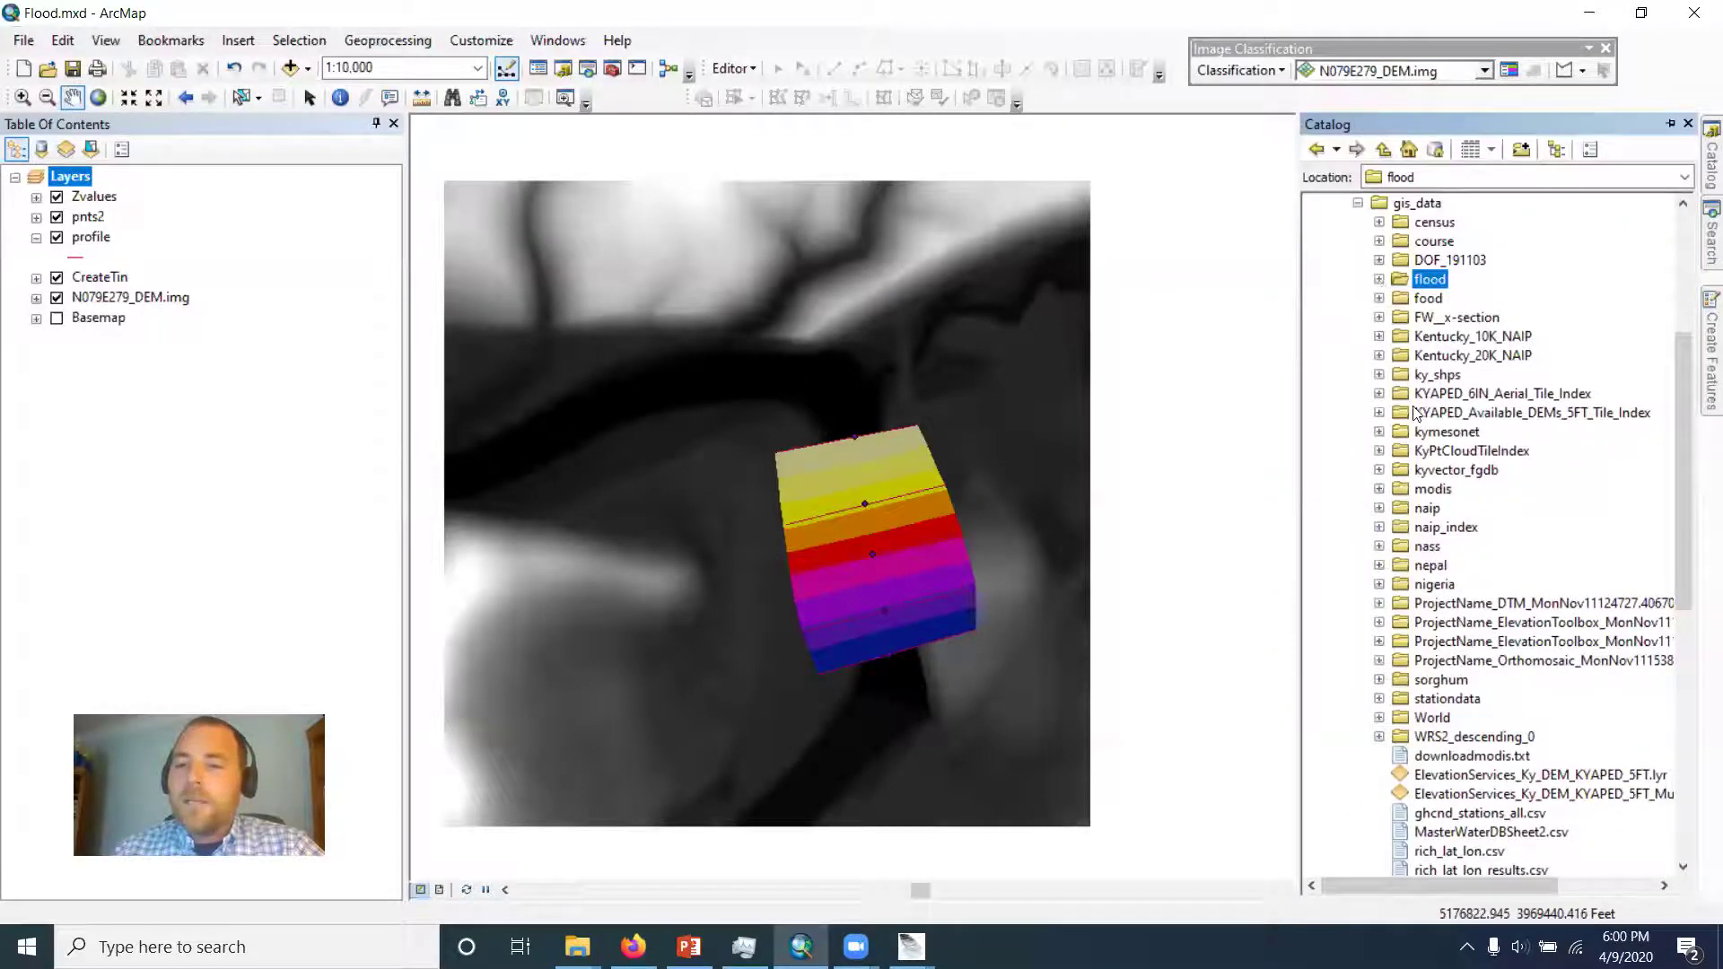
pyautogui.scroll(-3, 1416, 414)
pyautogui.click(1379, 298)
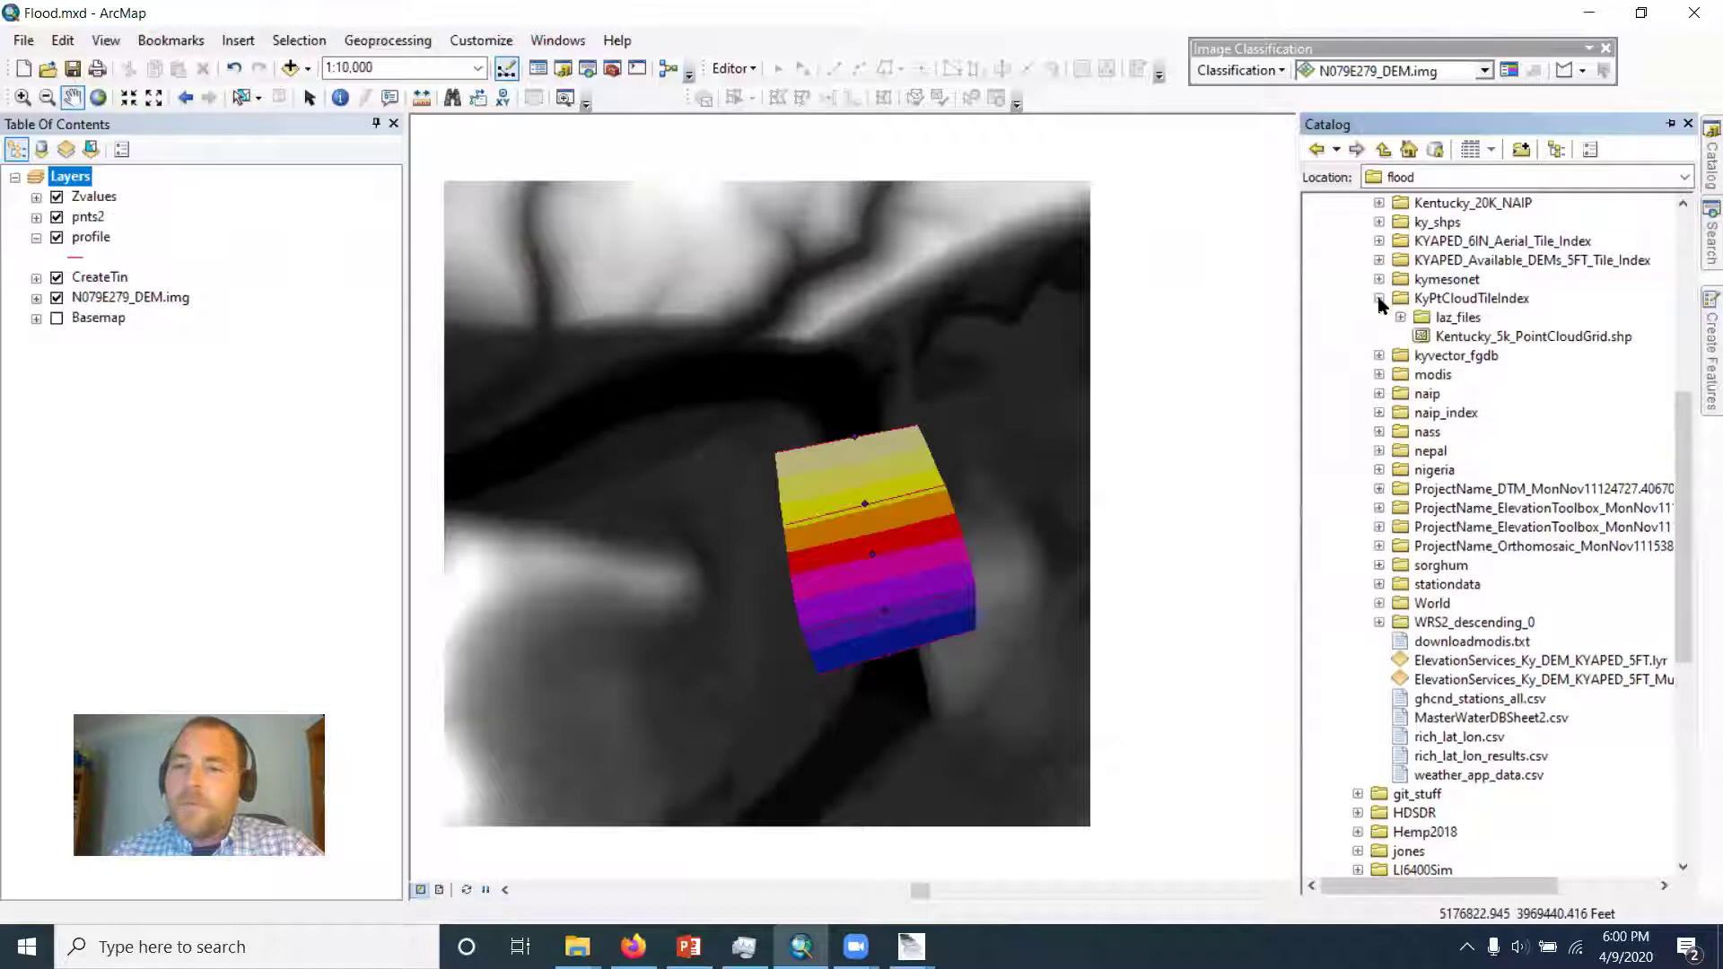
pyautogui.click(1463, 337)
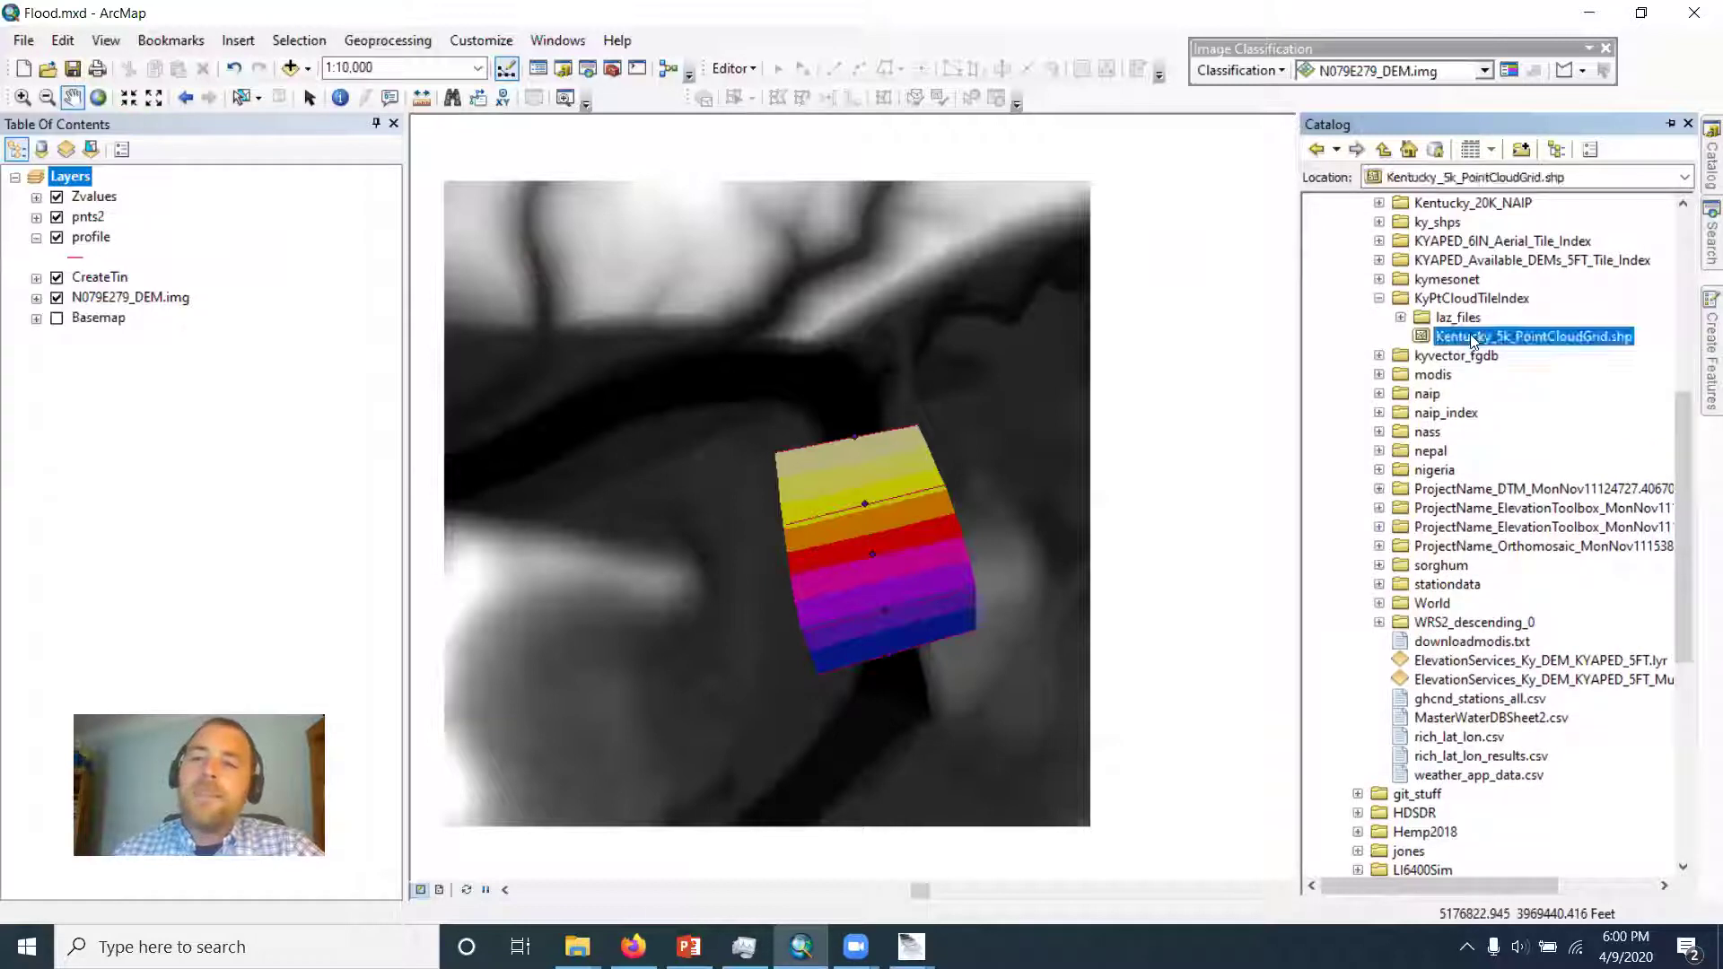
pyautogui.moveTo(1486, 334); pyautogui.dragTo(741, 427)
pyautogui.scroll(-2, 652, 448)
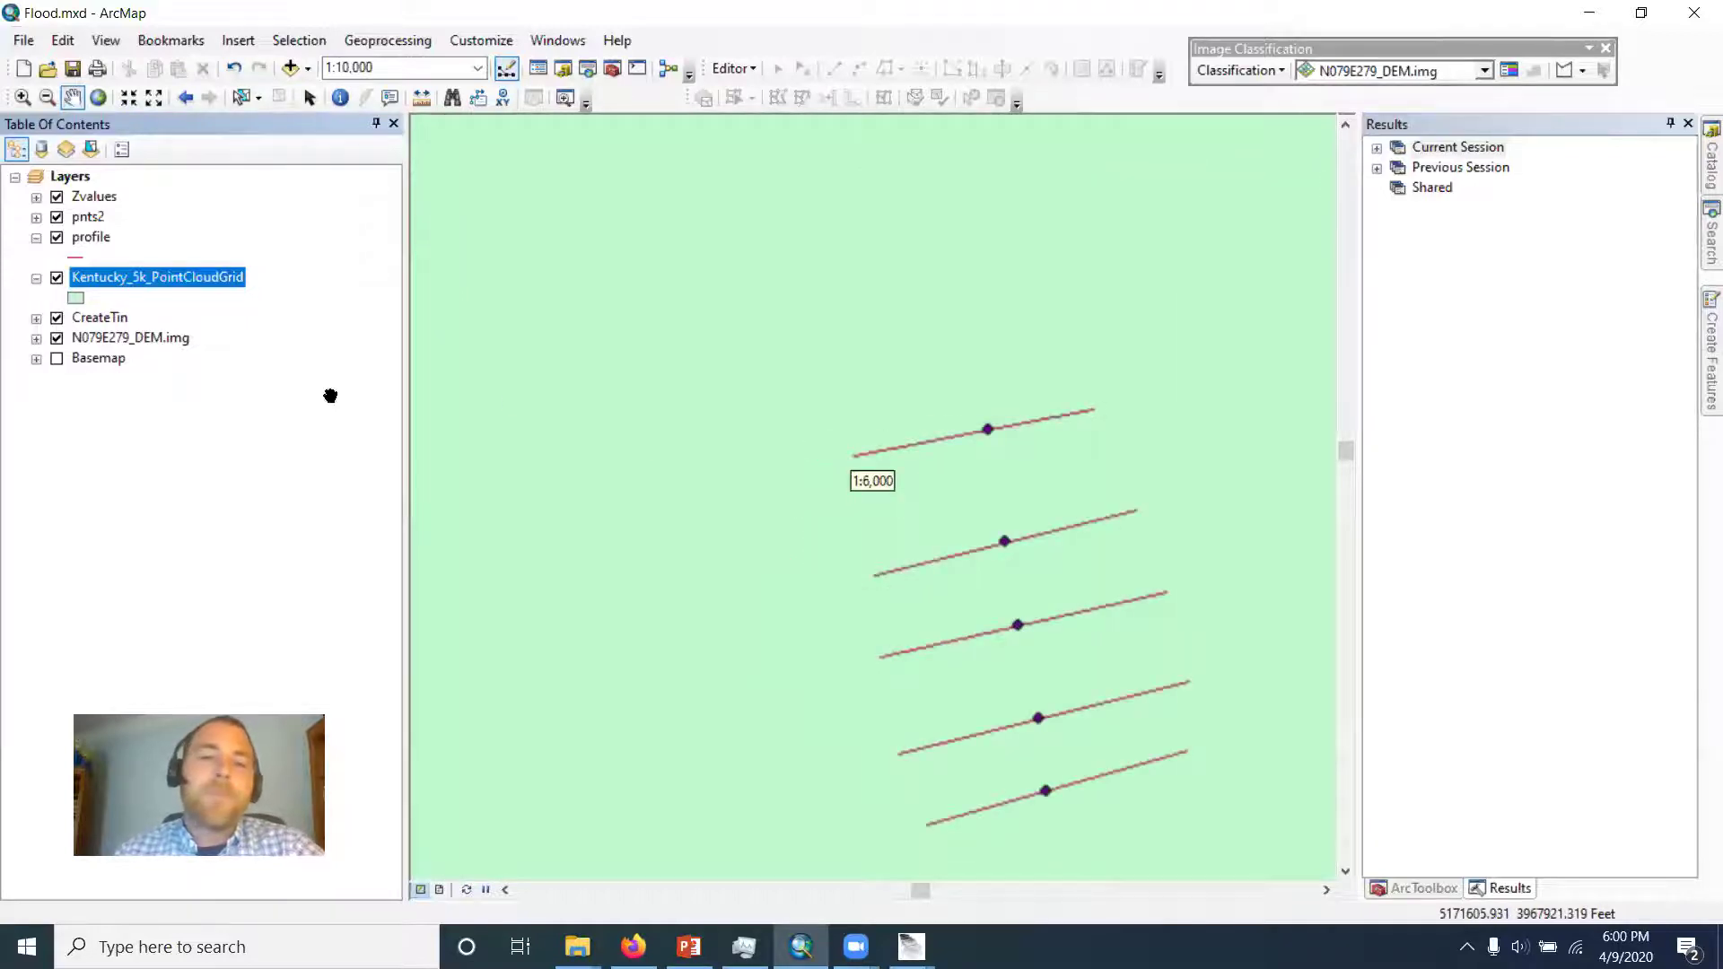
pyautogui.scroll(3, 682, 413)
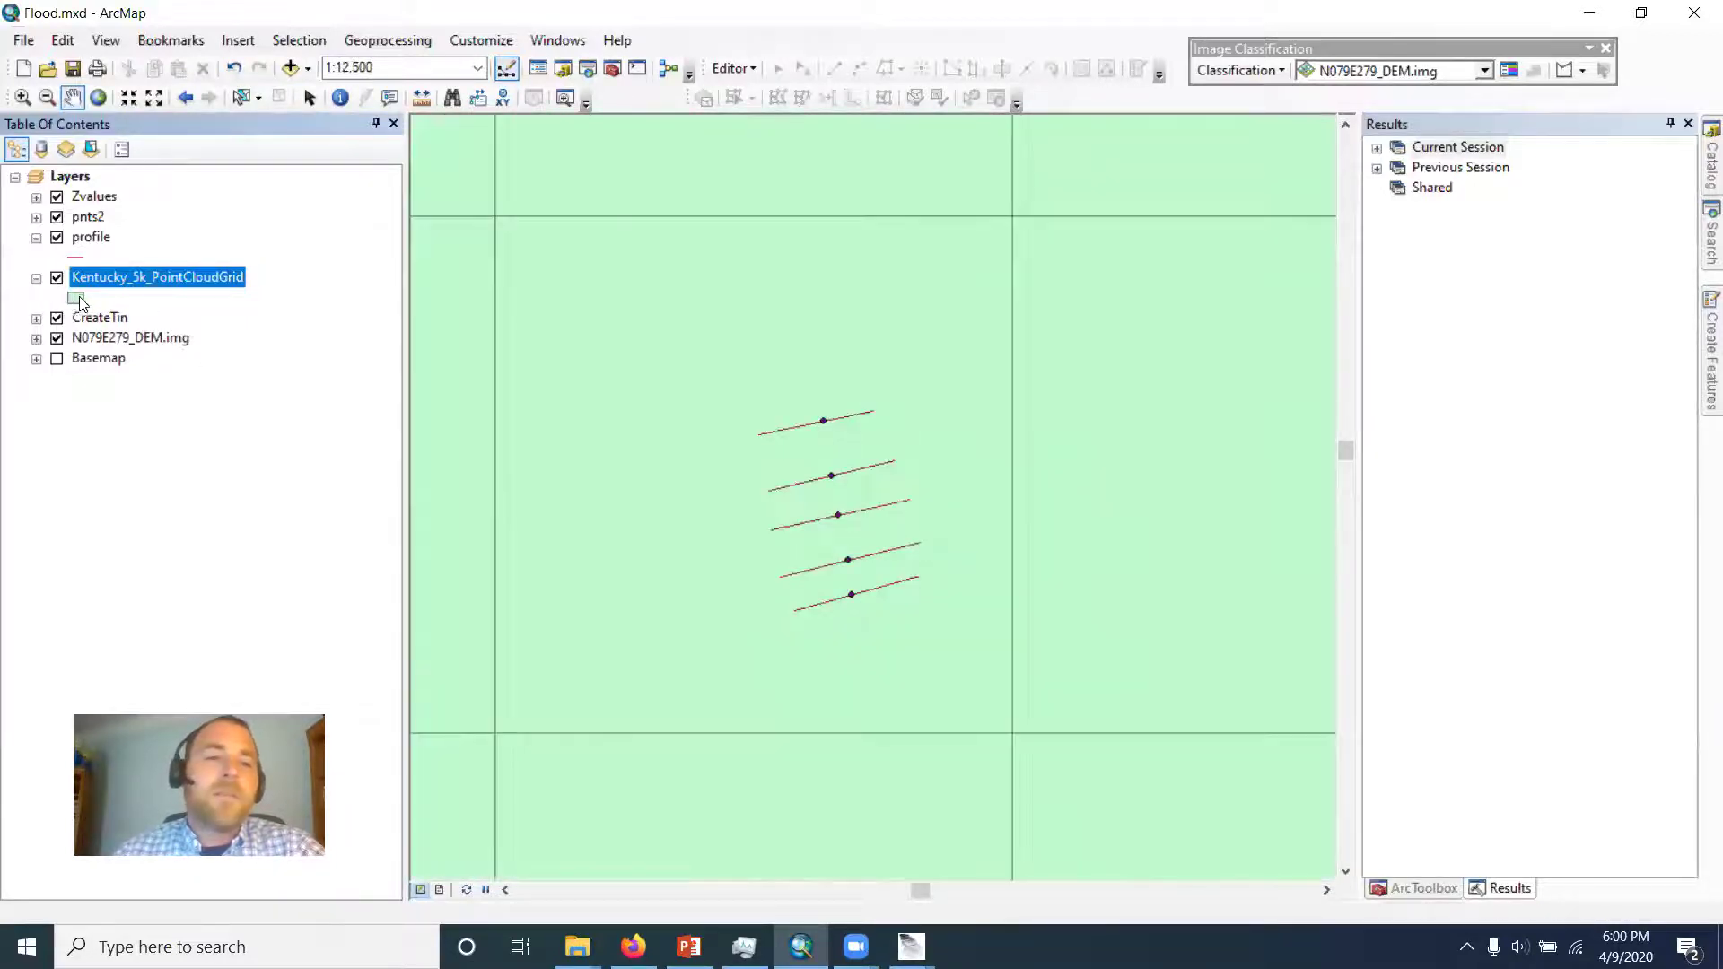
# Step: Make the grid fill hollow, hide N079E279_DEM.img, and pan the map slightly right
pyautogui.rightClick(76, 299)
pyautogui.click(109, 314)
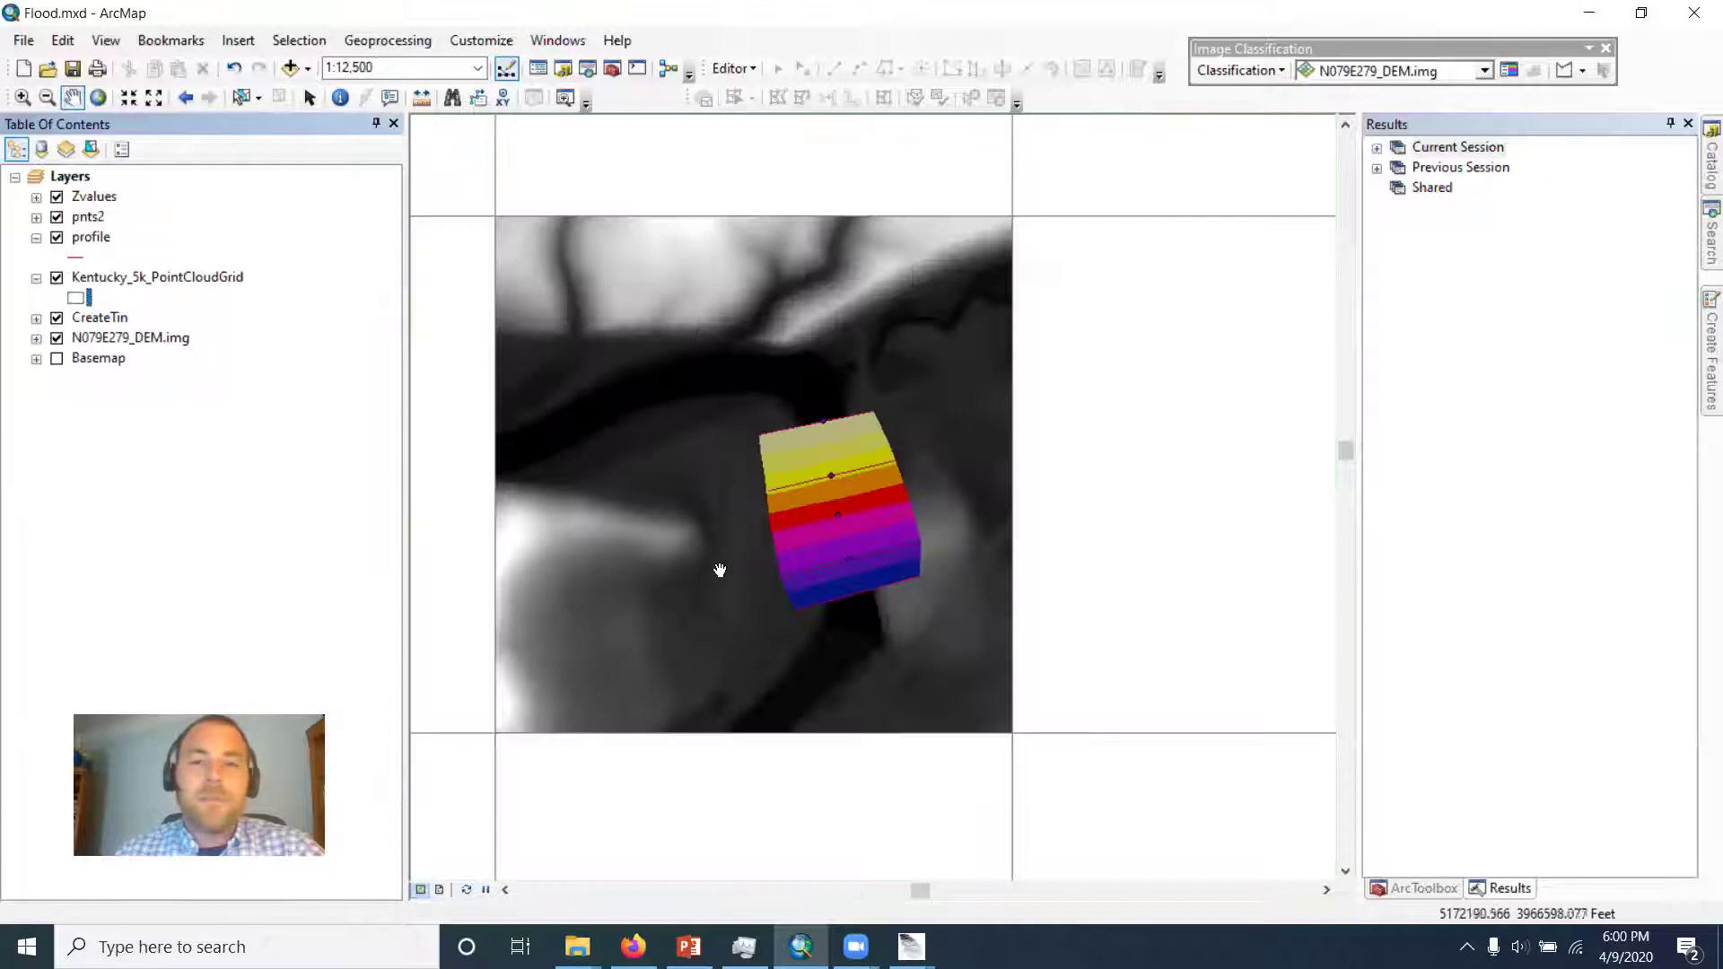
pyautogui.click(57, 338)
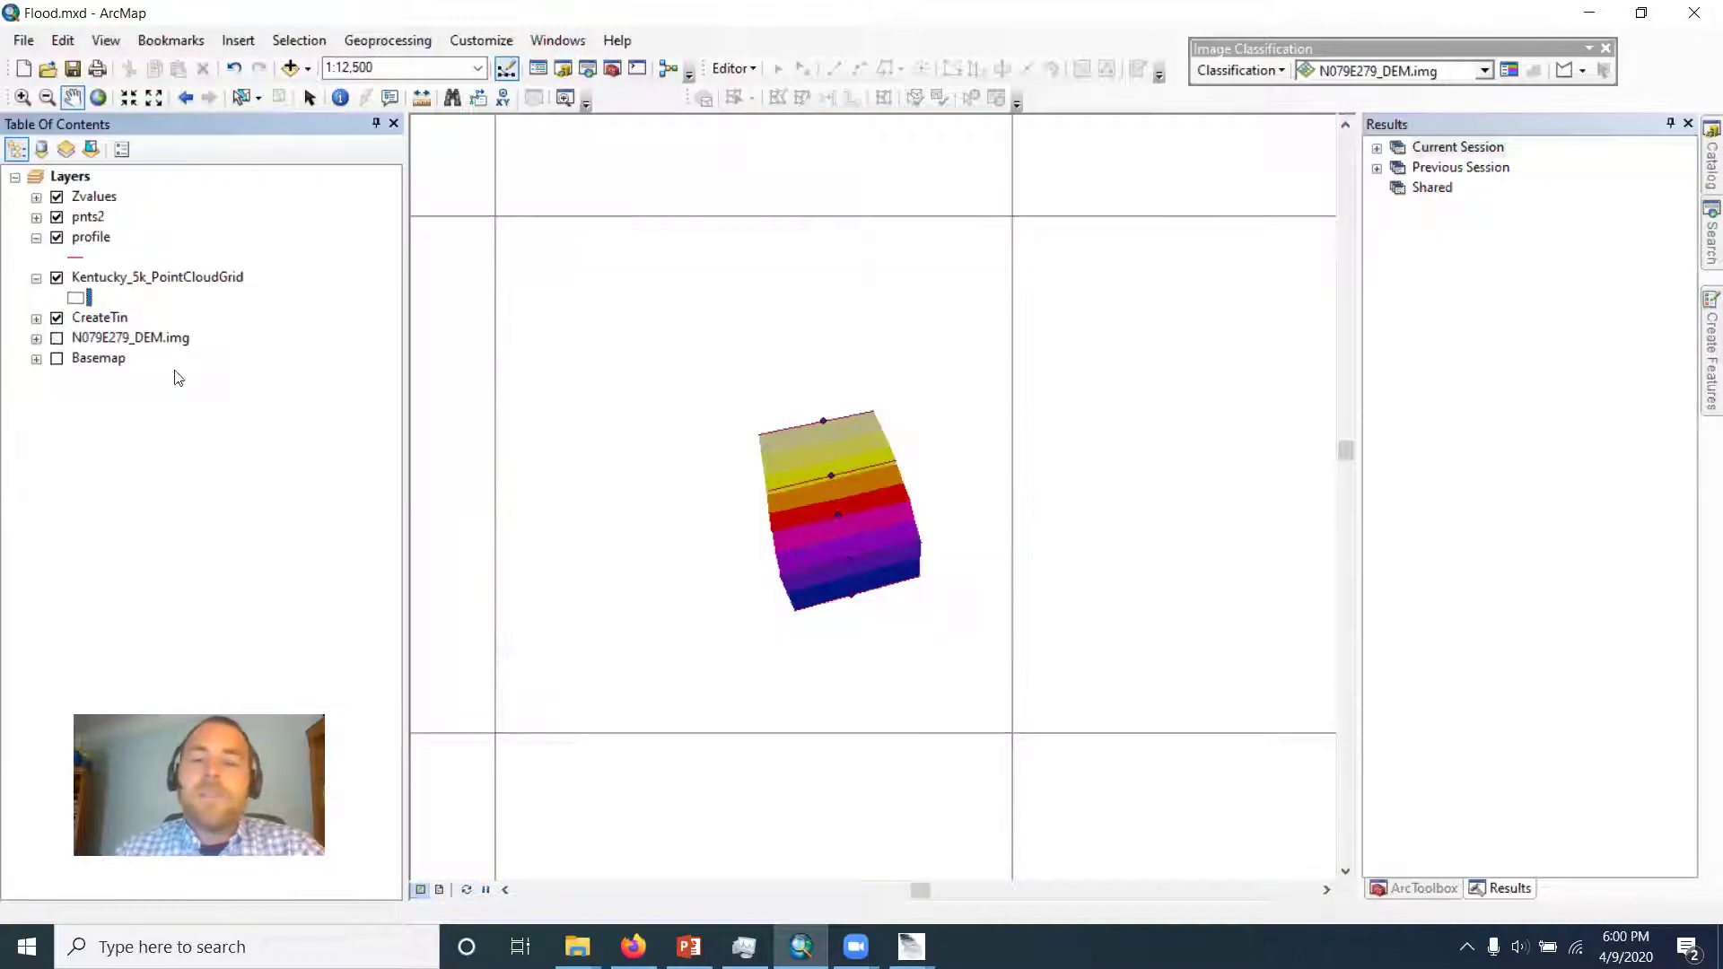
pyautogui.moveTo(658, 402); pyautogui.dragTo(726, 400)
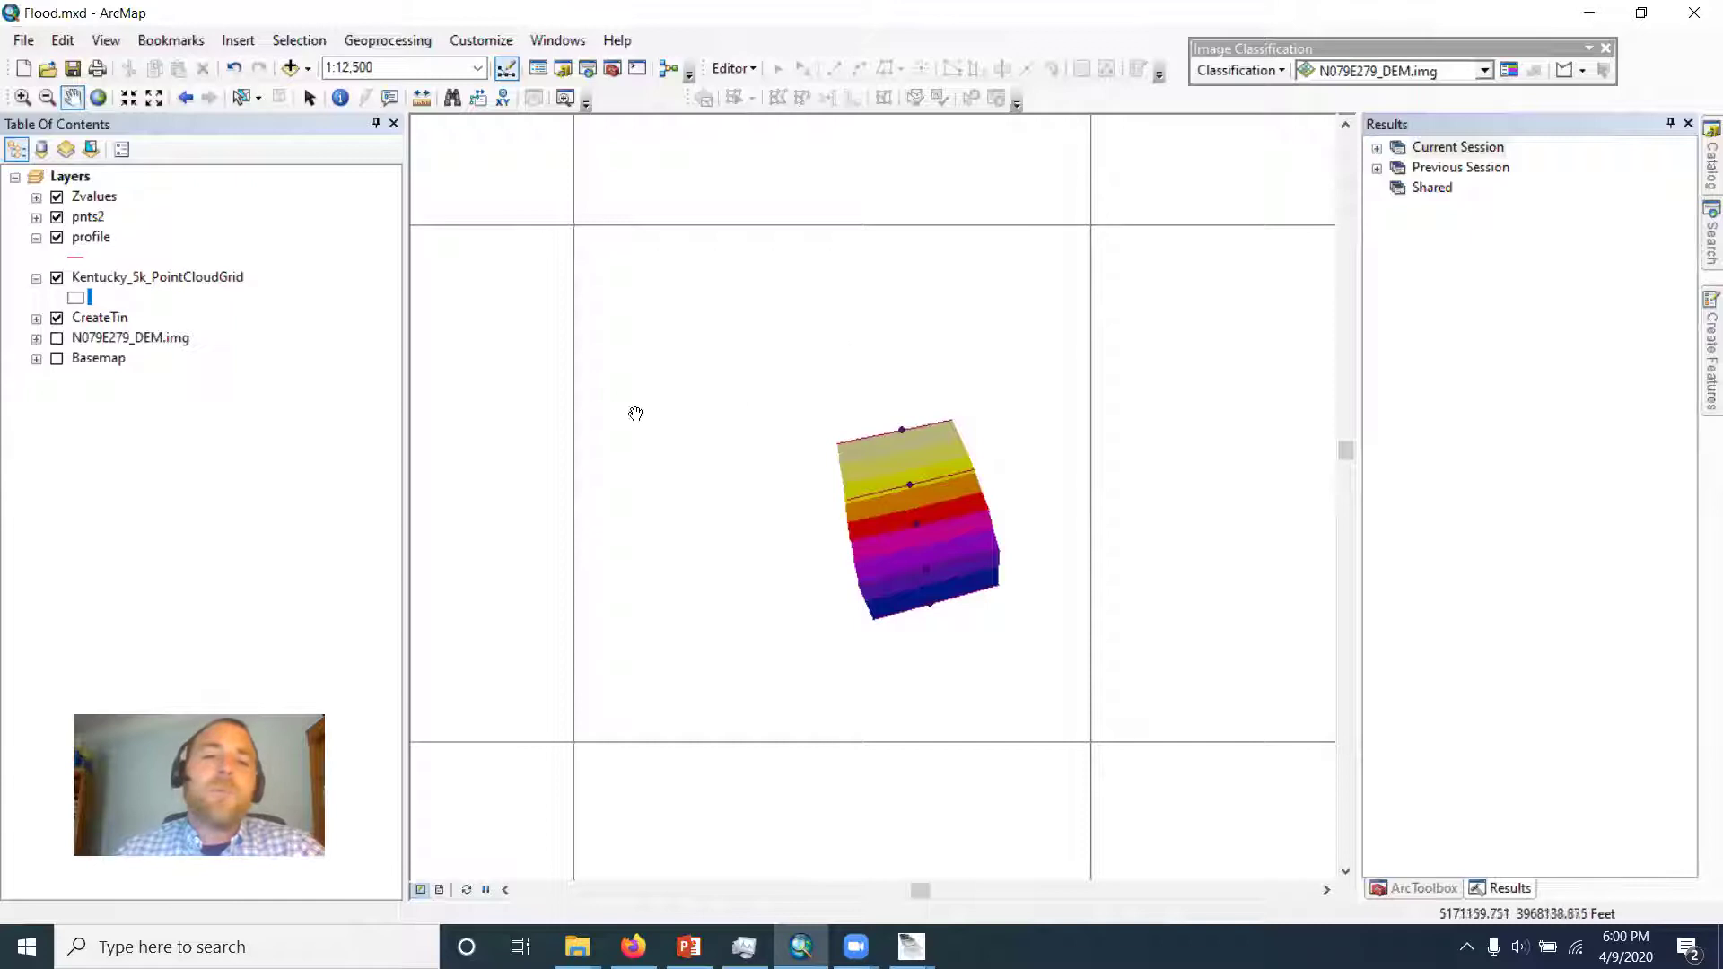
# Step: Identify the tile under the TIN and follow its ftppath link to N079E279.laz in Firefox
pyautogui.click(340, 98)
pyautogui.click(675, 375)
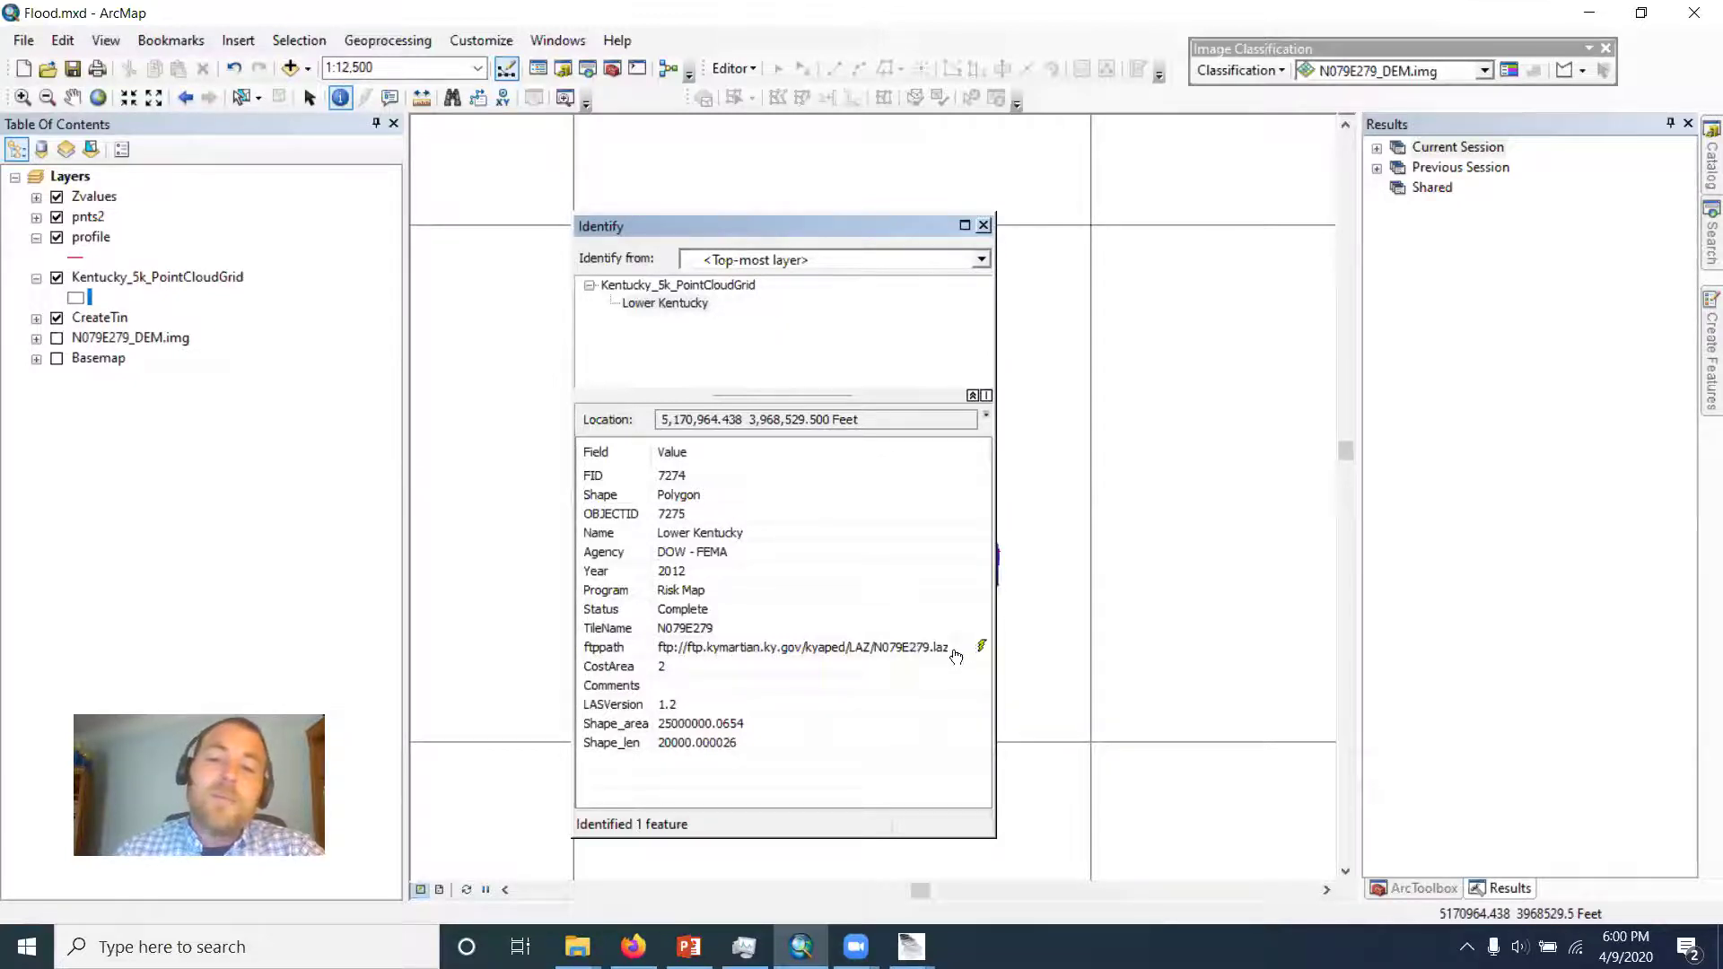
pyautogui.click(820, 656)
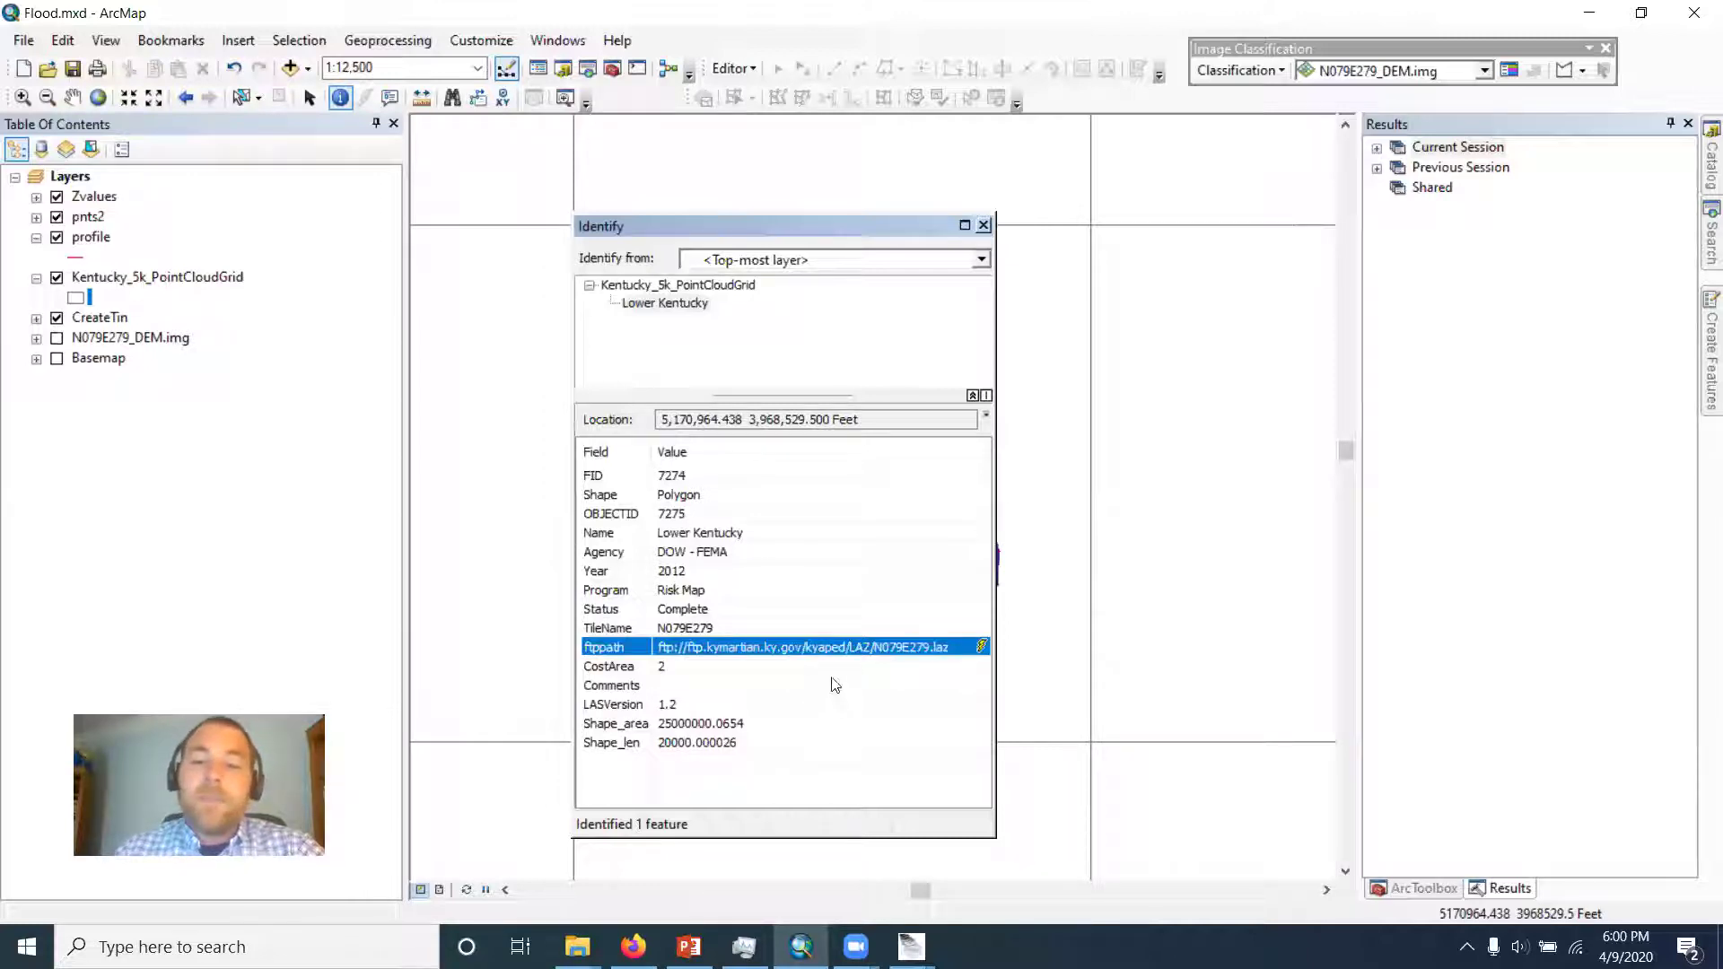
pyautogui.click(634, 947)
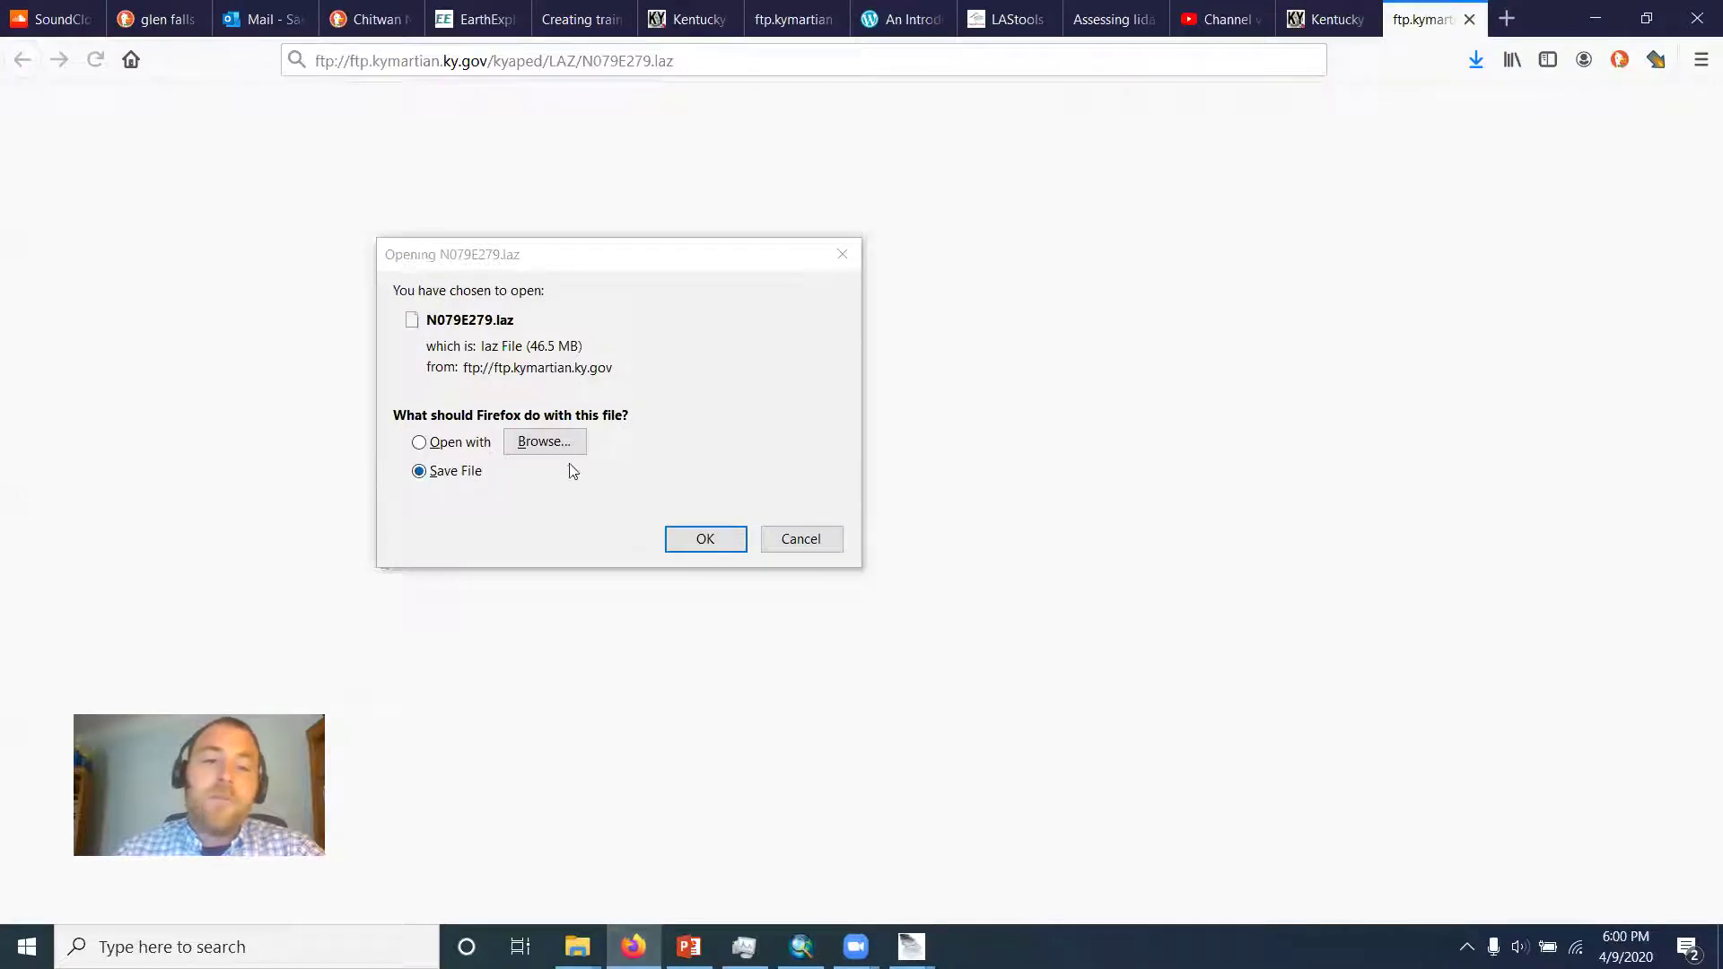
# Step: Confirm saving the N079E279.laz (46.5 MB) download
pyautogui.click(685, 541)
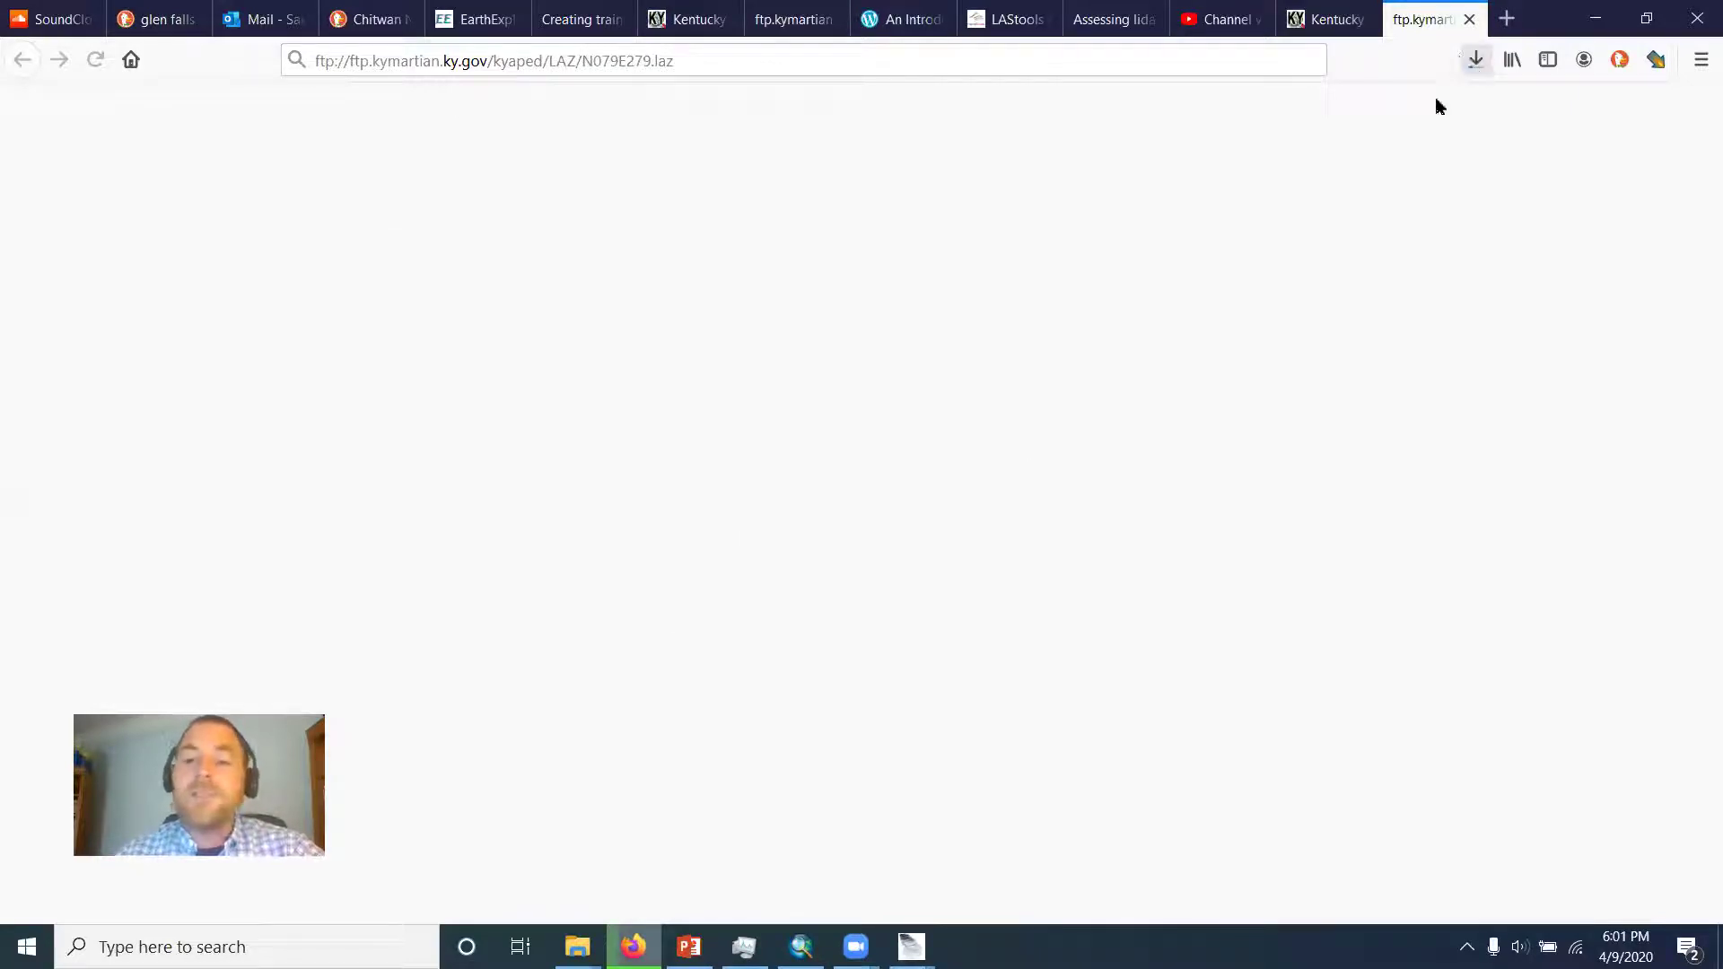
# Step: Go to Downloads > flood in File Explorer and delete the old N079E279.las
pyautogui.moveTo(577, 947)
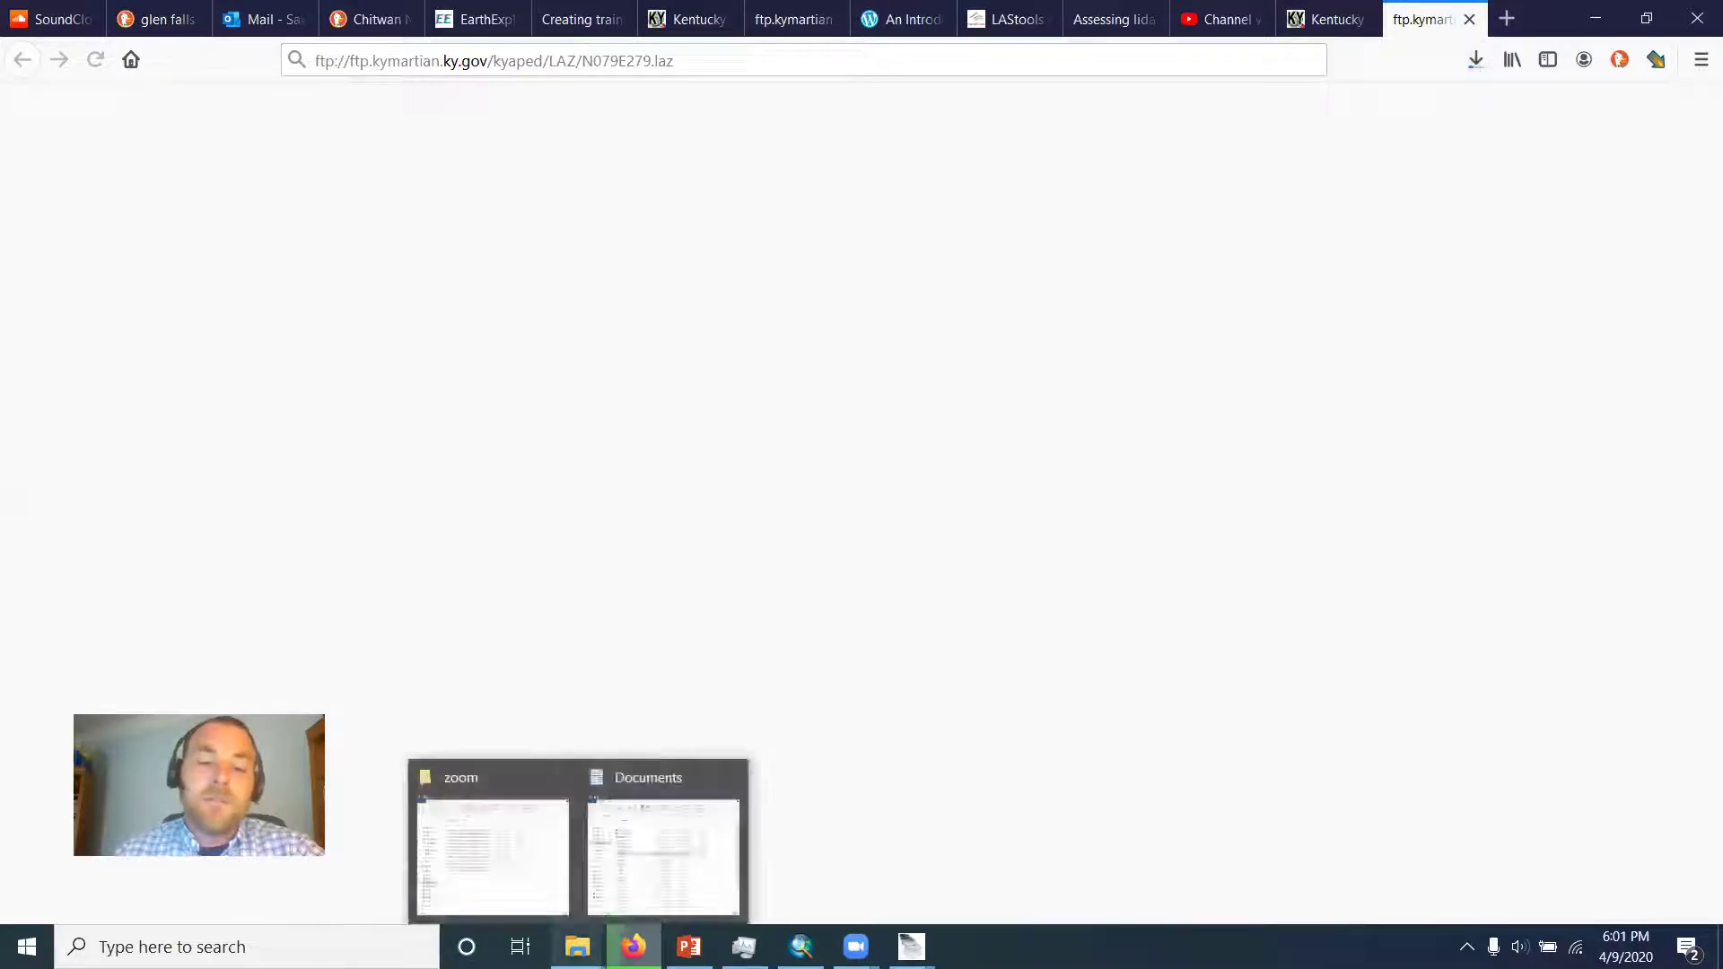
pyautogui.click(612, 843)
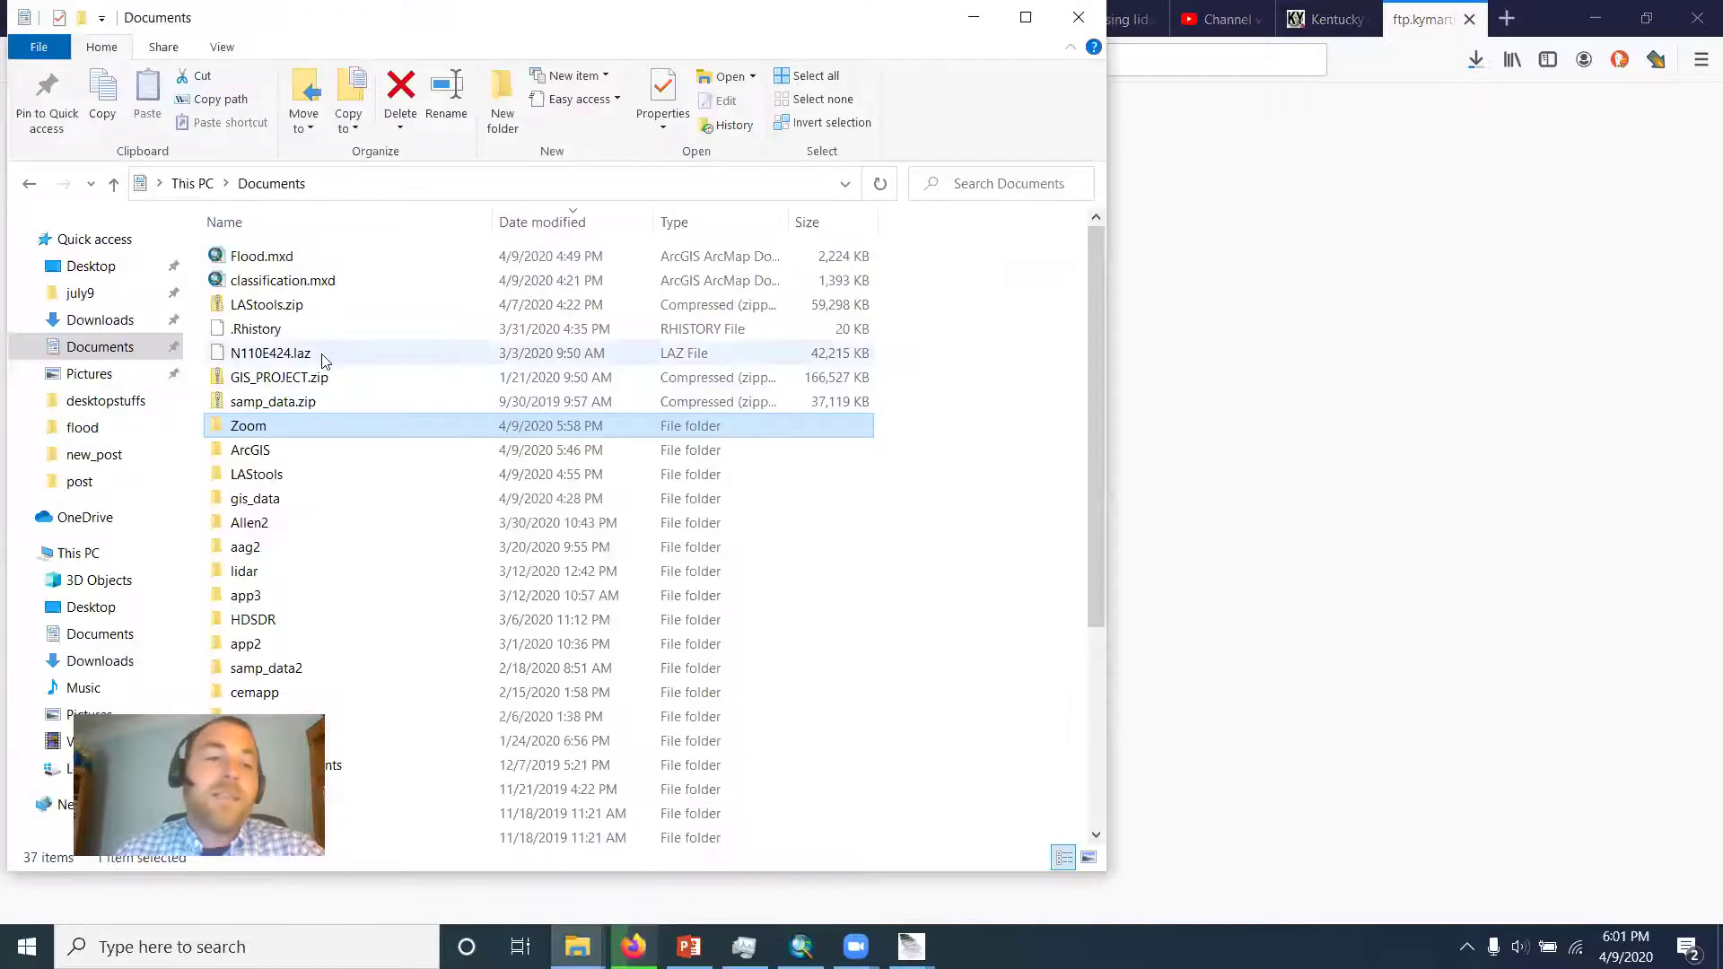
pyautogui.click(112, 320)
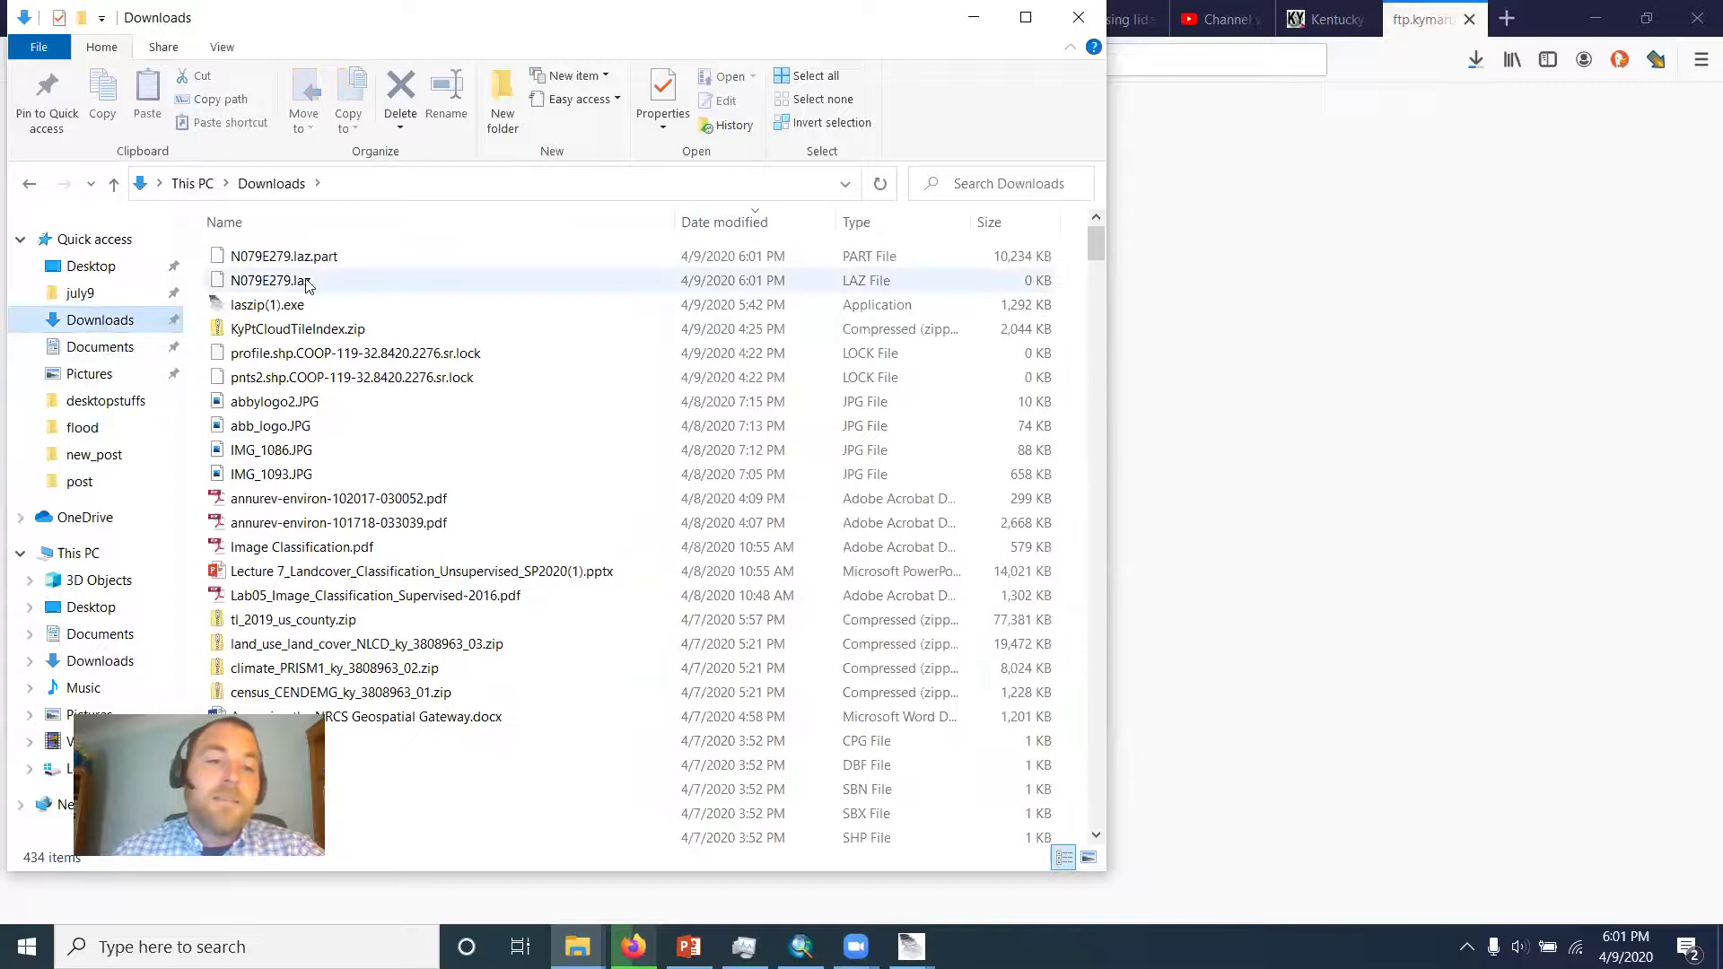
pyautogui.click(85, 429)
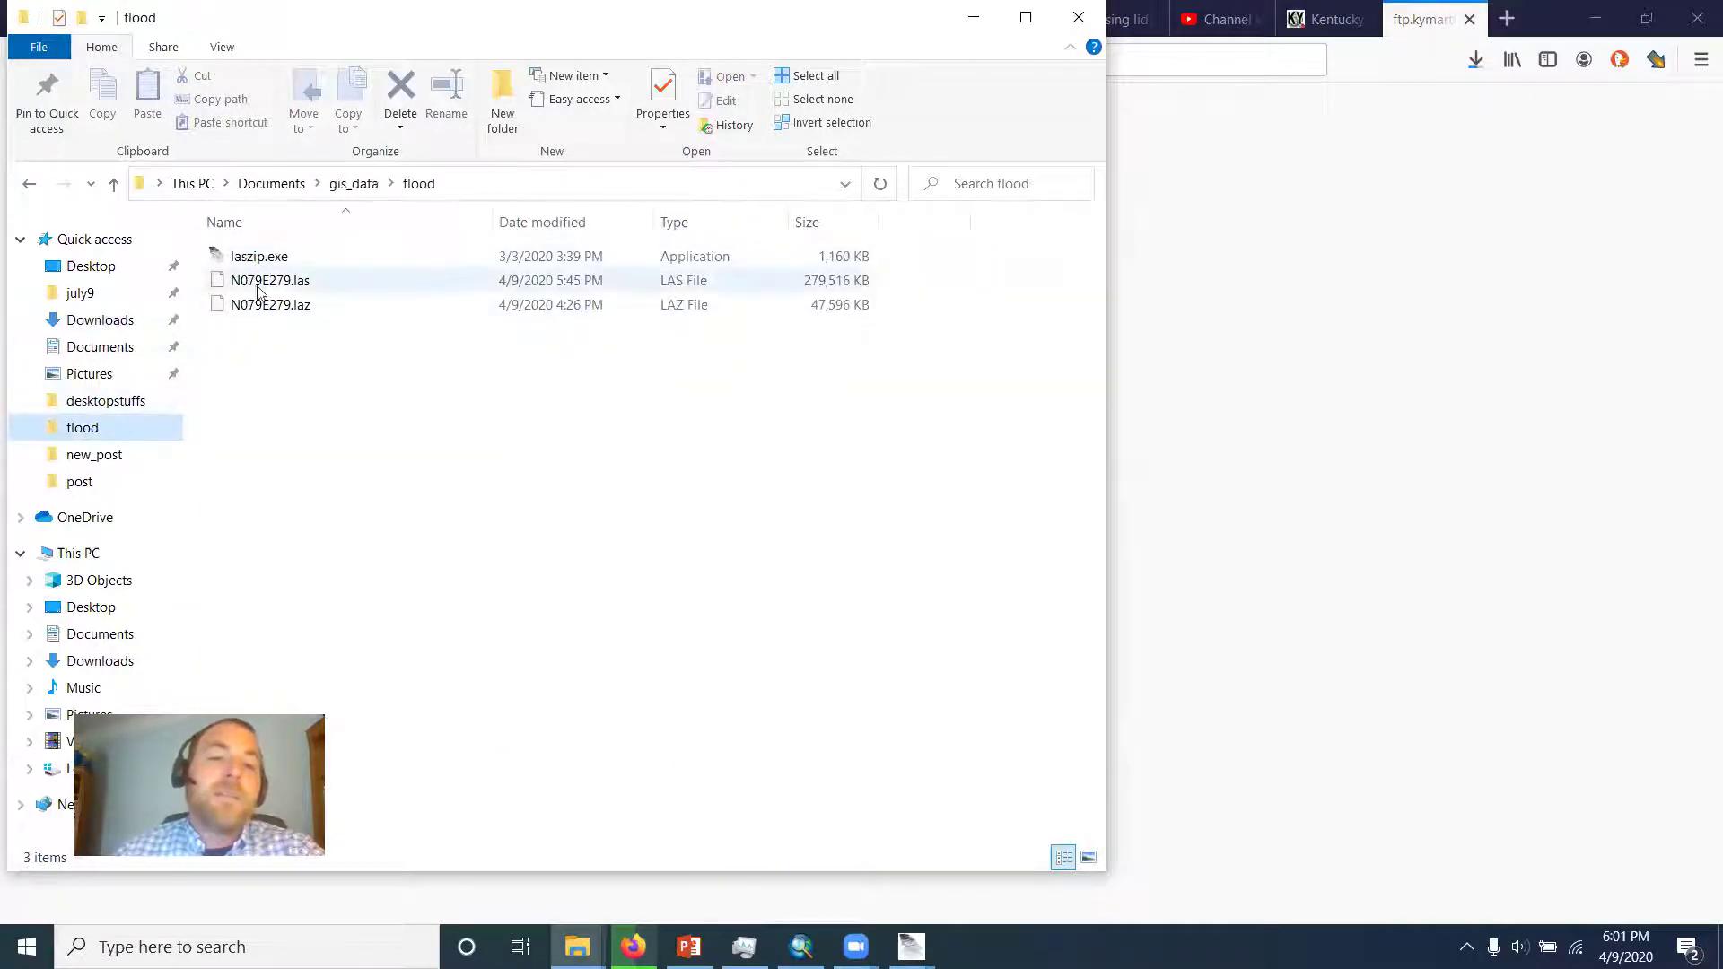
pyautogui.click(261, 313)
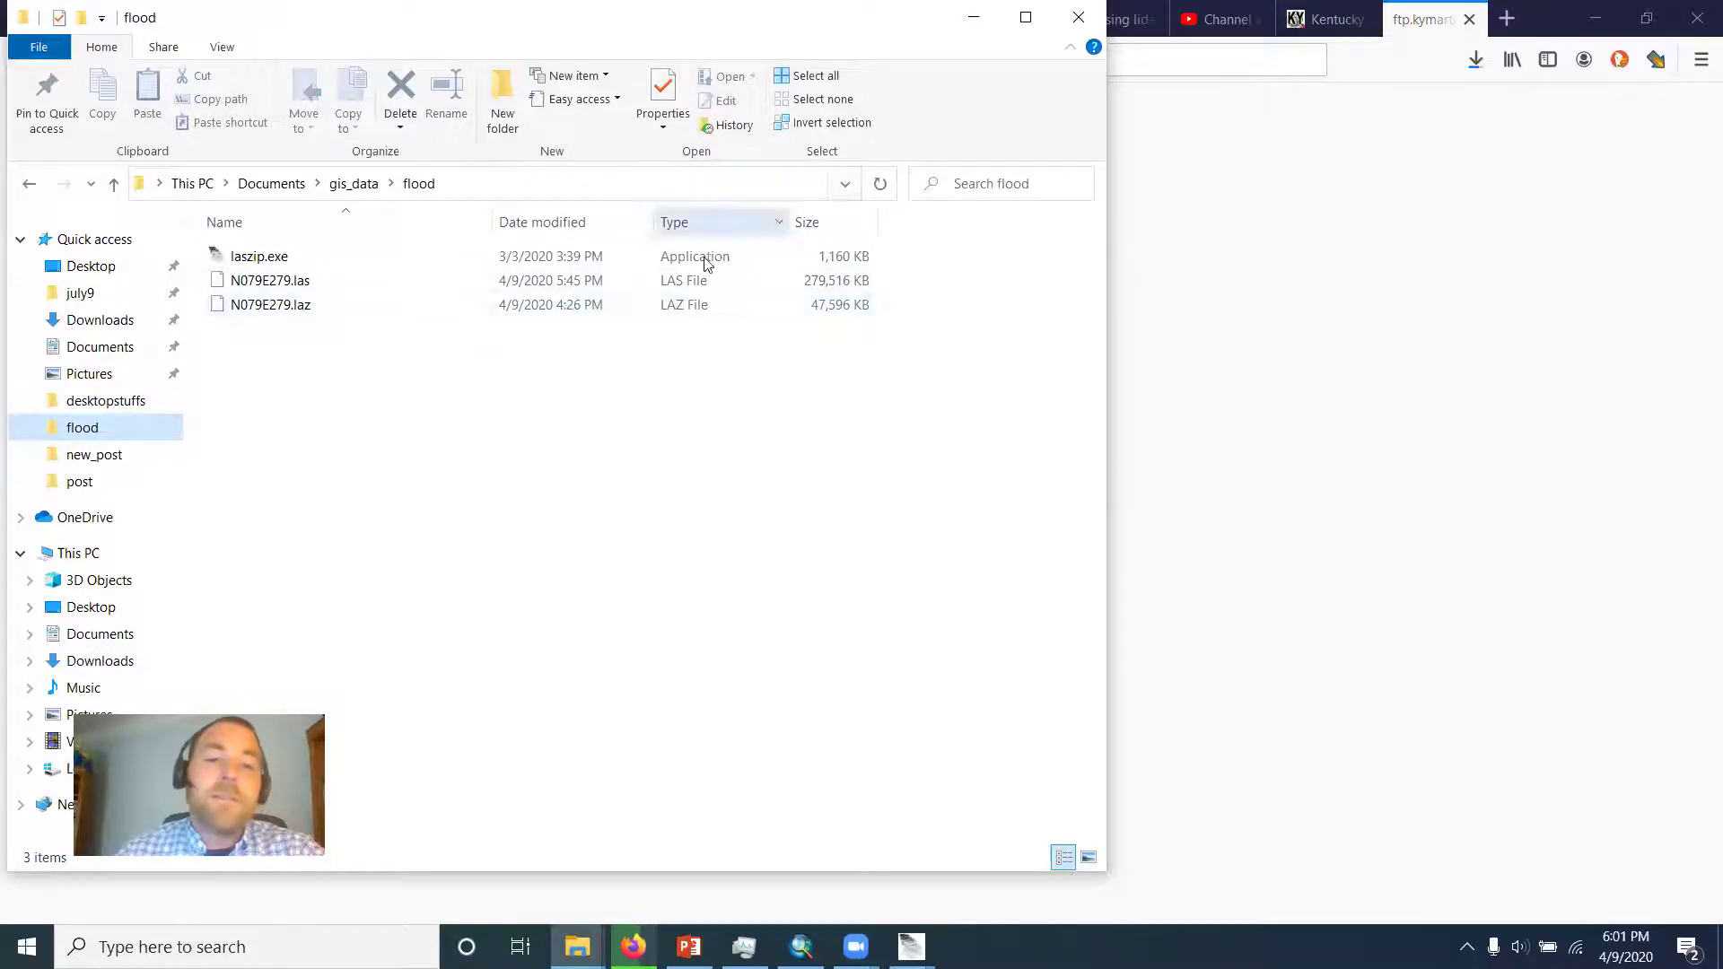
pyautogui.click(275, 287)
pyautogui.rightClick(275, 288)
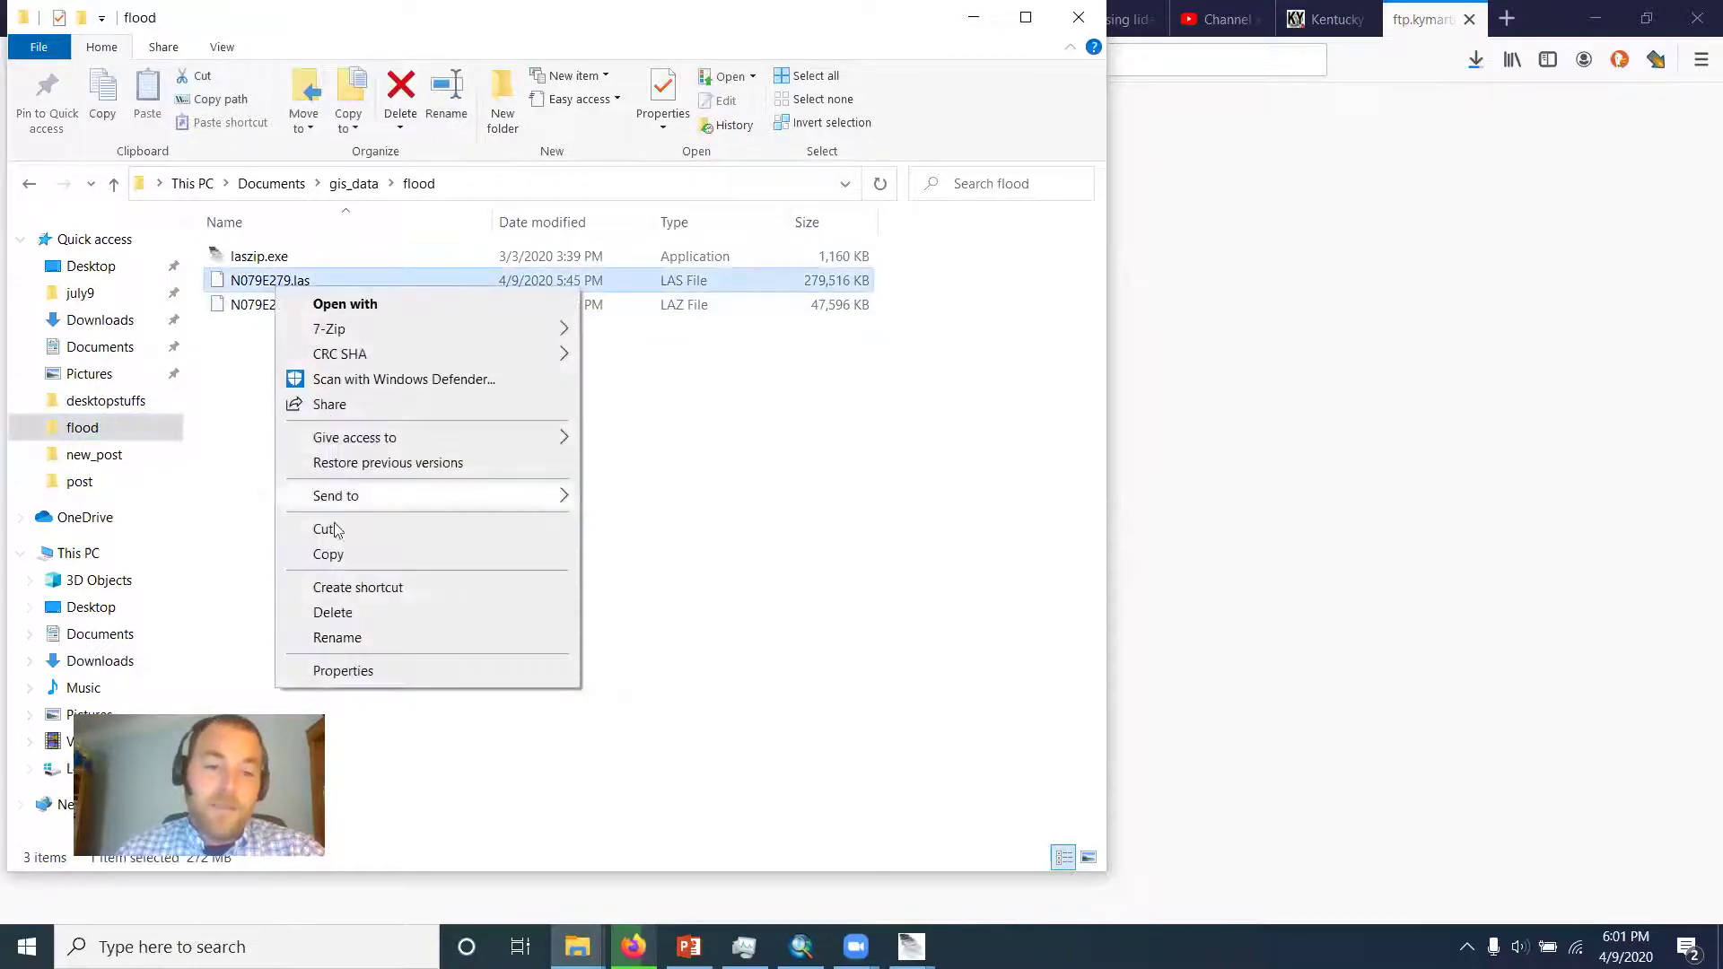
pyautogui.click(334, 610)
# Step: Try deleting laszip.exe, cancel the File In Use error, and minimize File Explorer
pyautogui.click(261, 258)
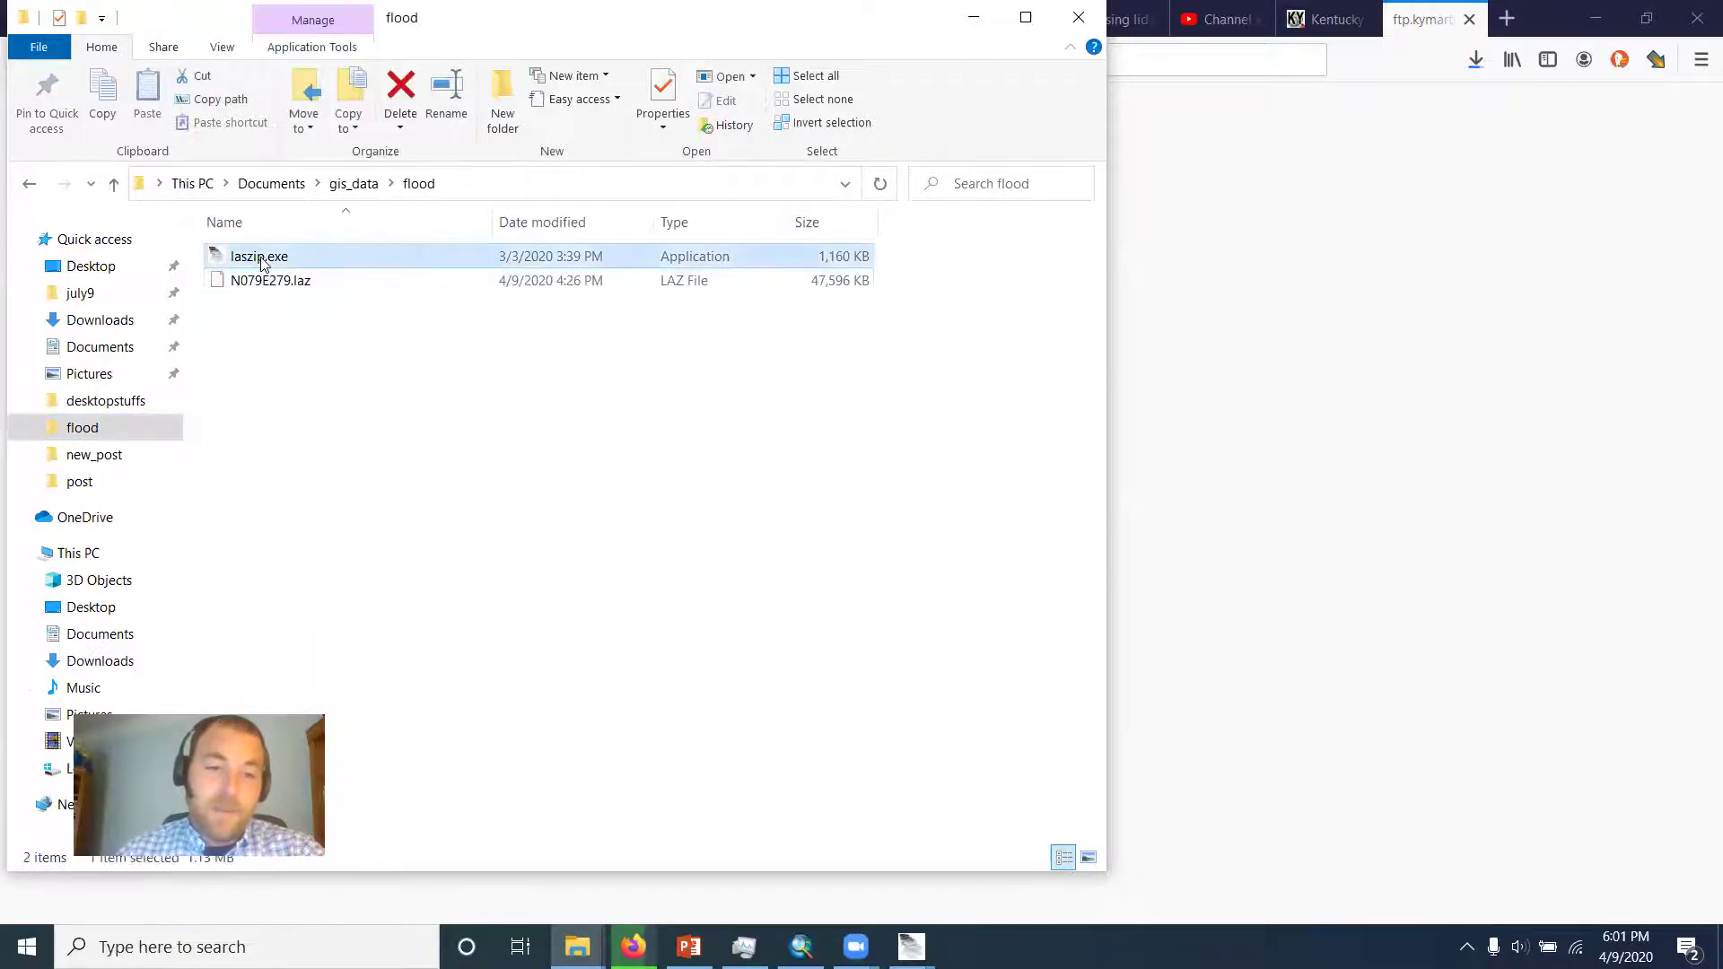
pyautogui.rightClick(261, 259)
pyautogui.click(321, 686)
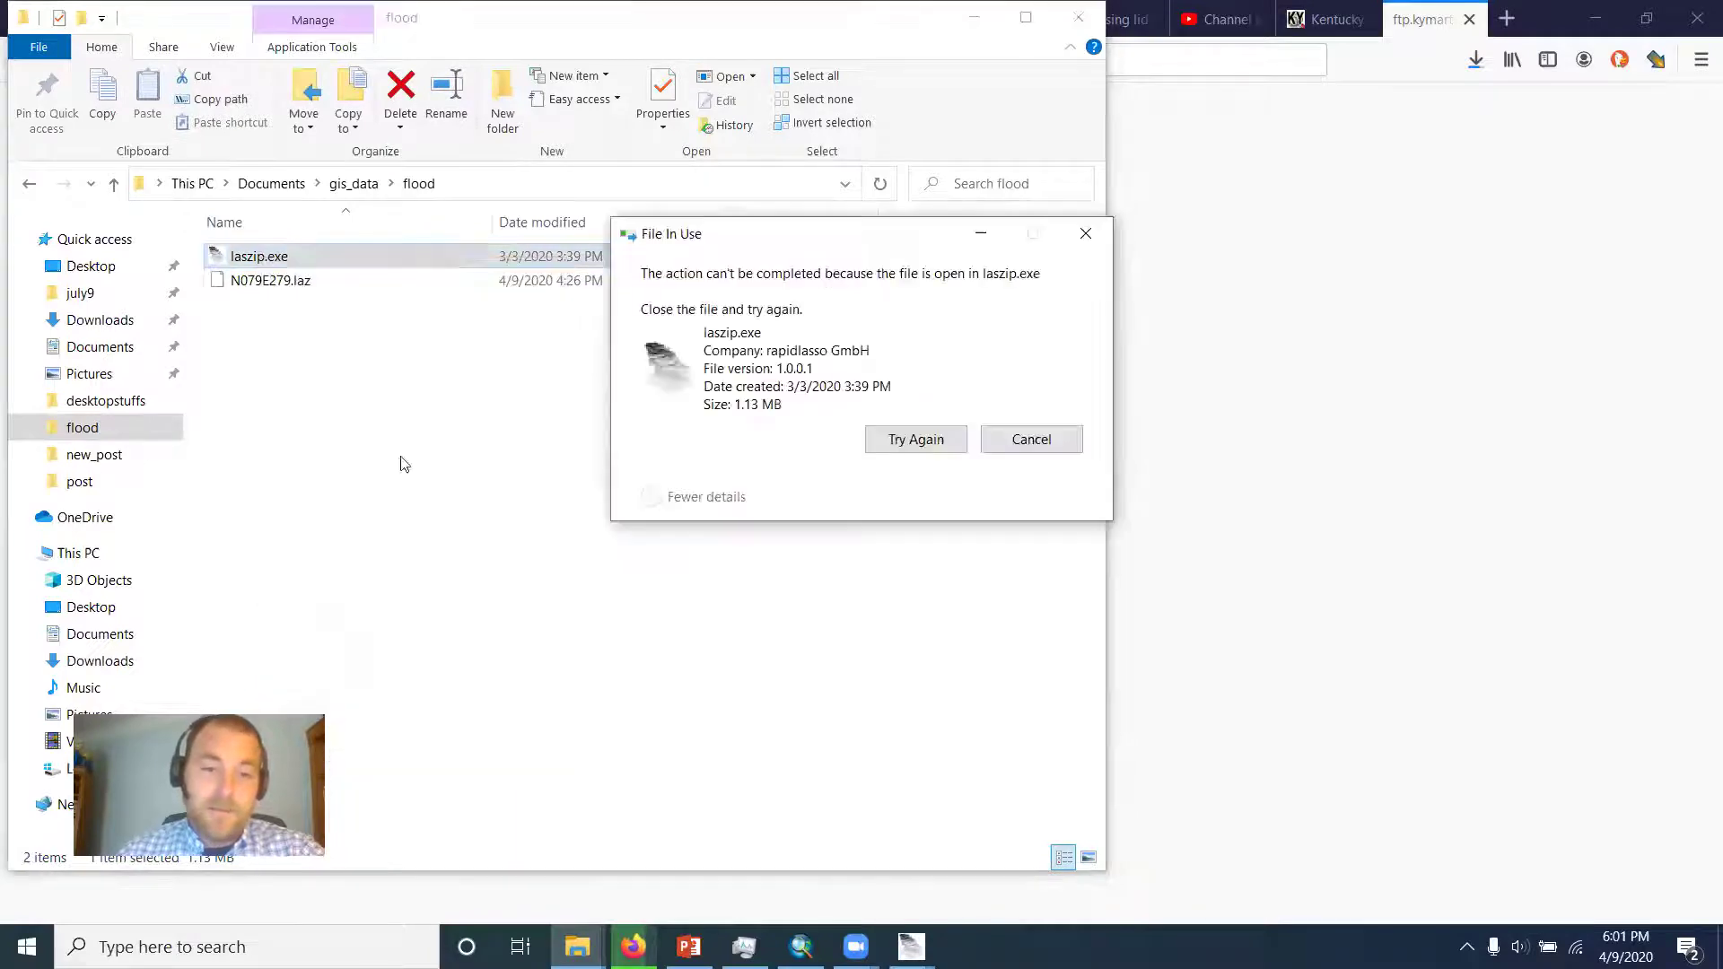
pyautogui.click(917, 436)
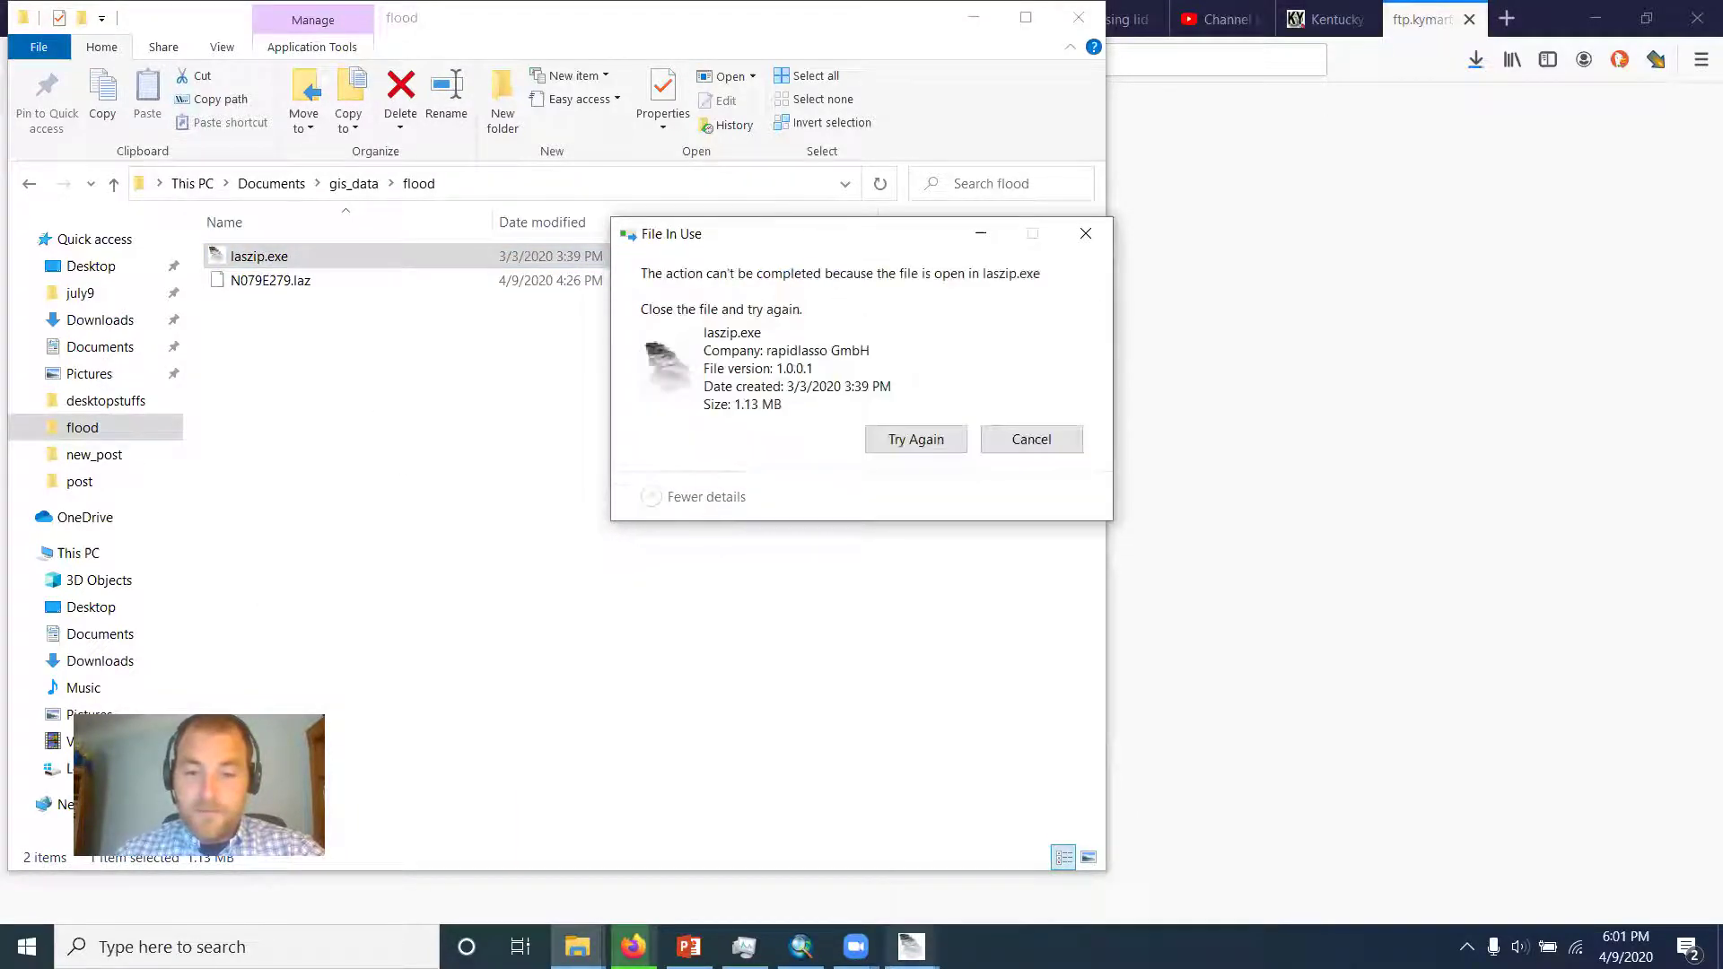
pyautogui.click(1030, 438)
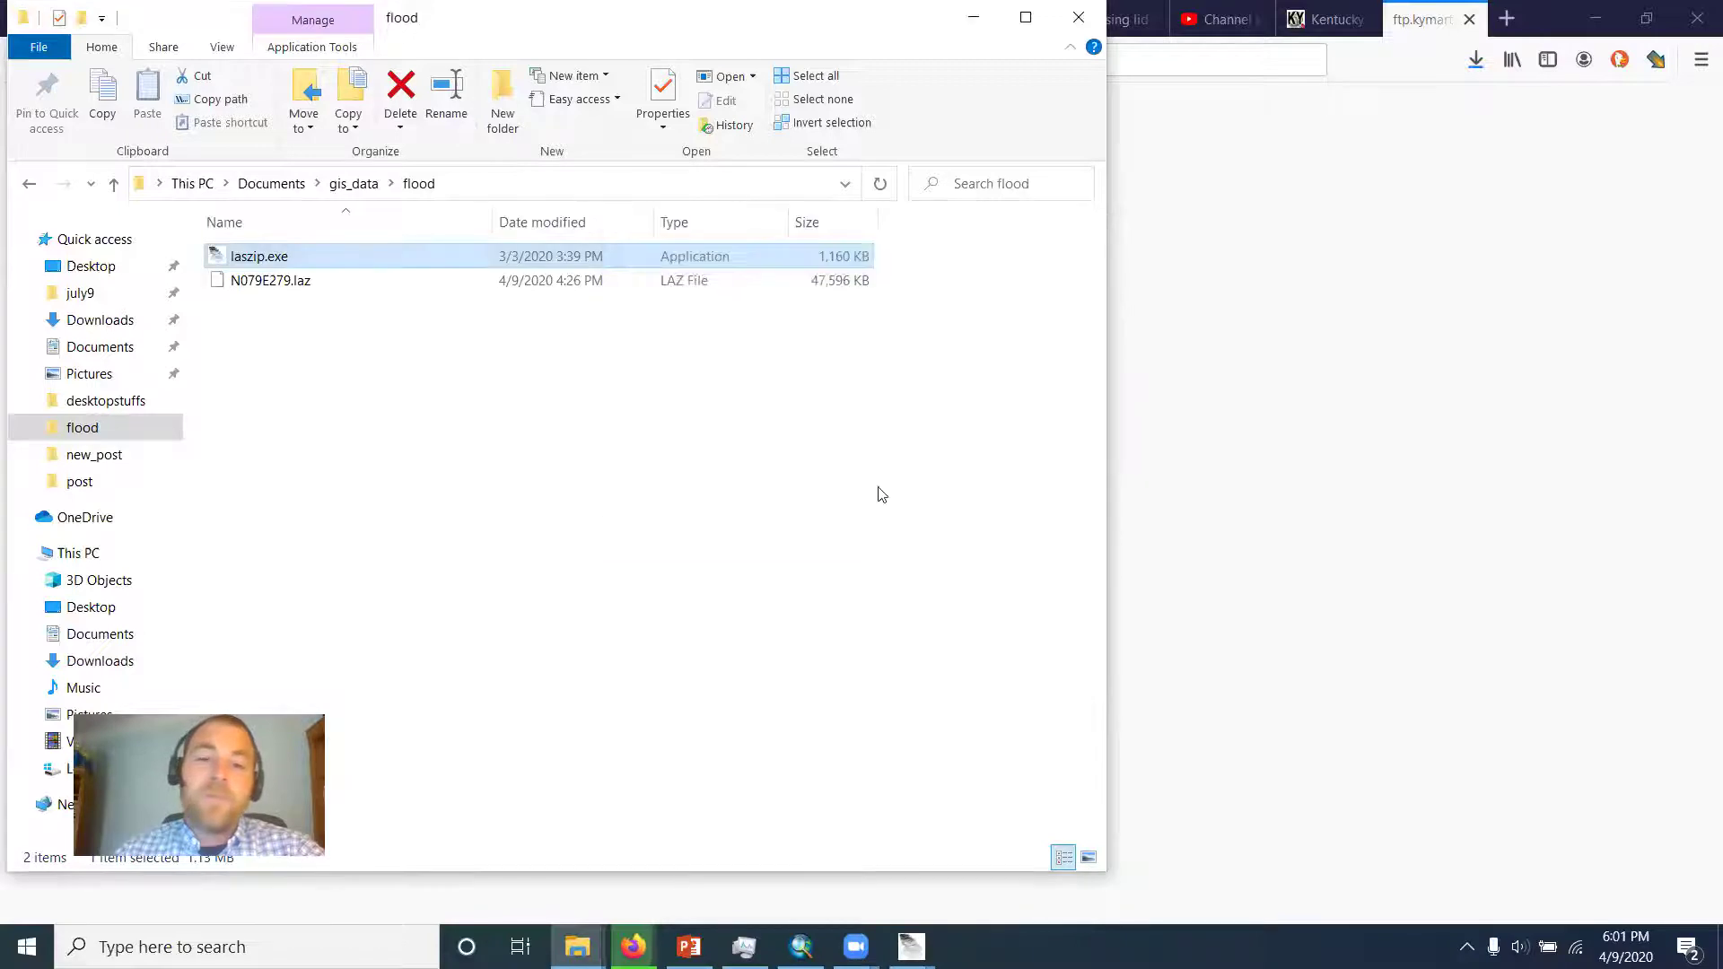
pyautogui.click(388, 415)
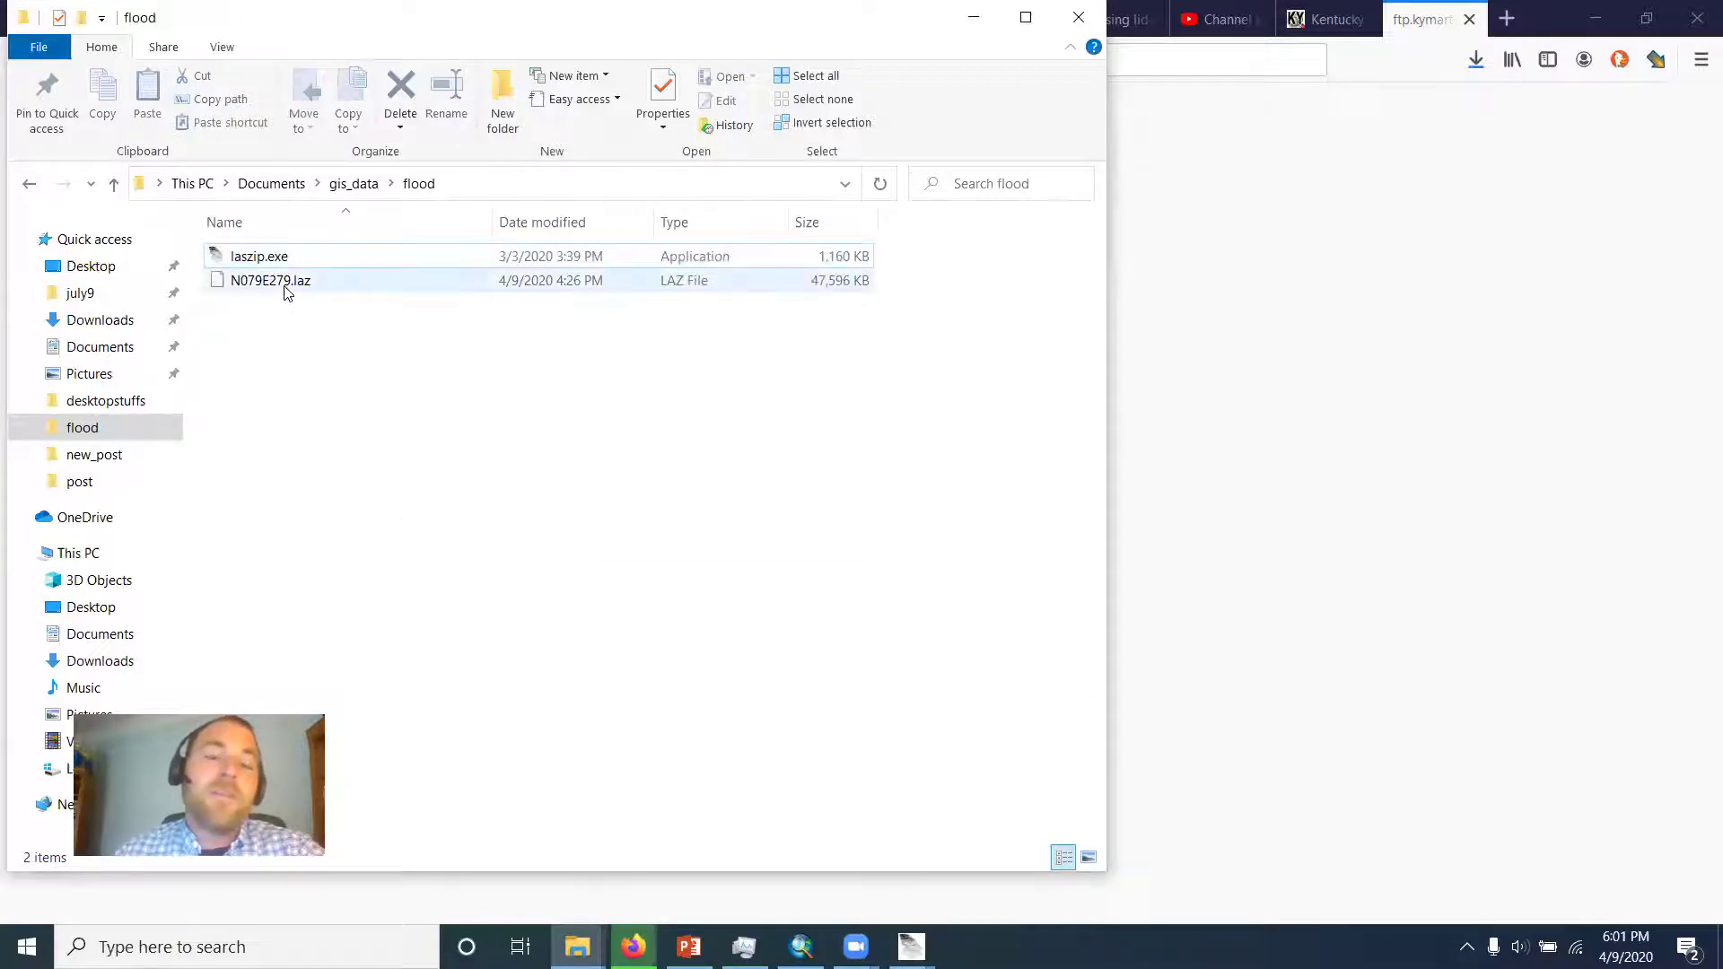
pyautogui.click(973, 17)
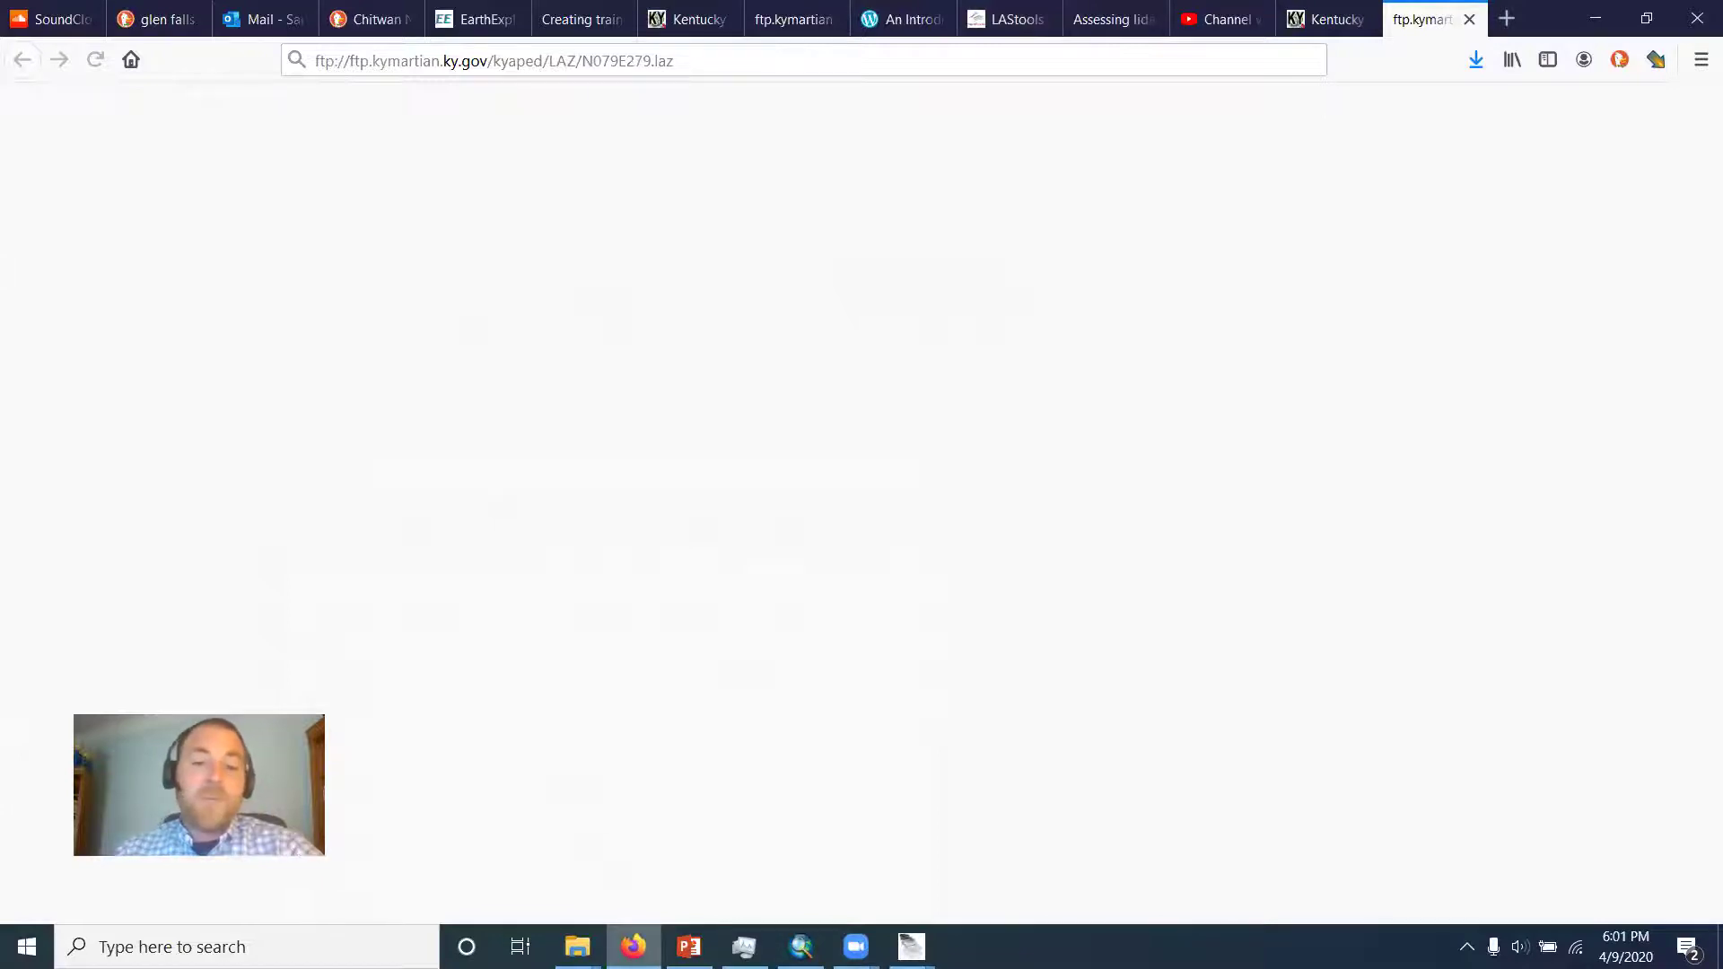
# Step: Close ArcMap's tile Identify results and bring back Firefox's Kentucky Geoportal tab
pyautogui.click(1332, 30)
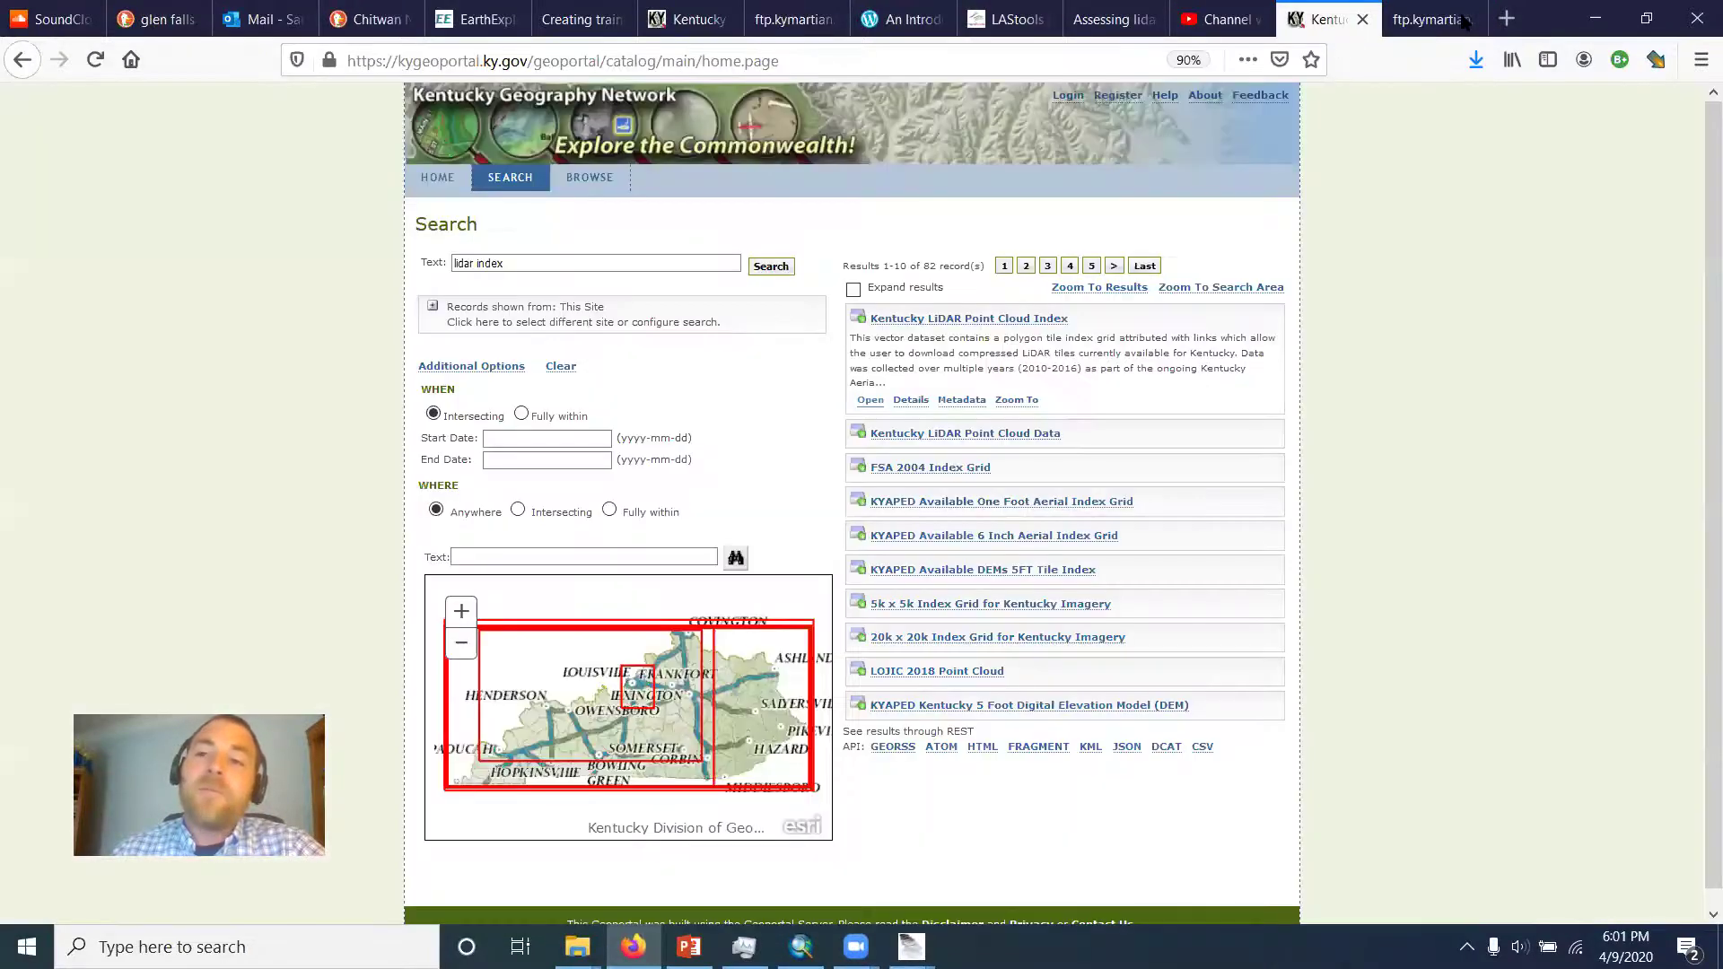
pyautogui.click(1590, 18)
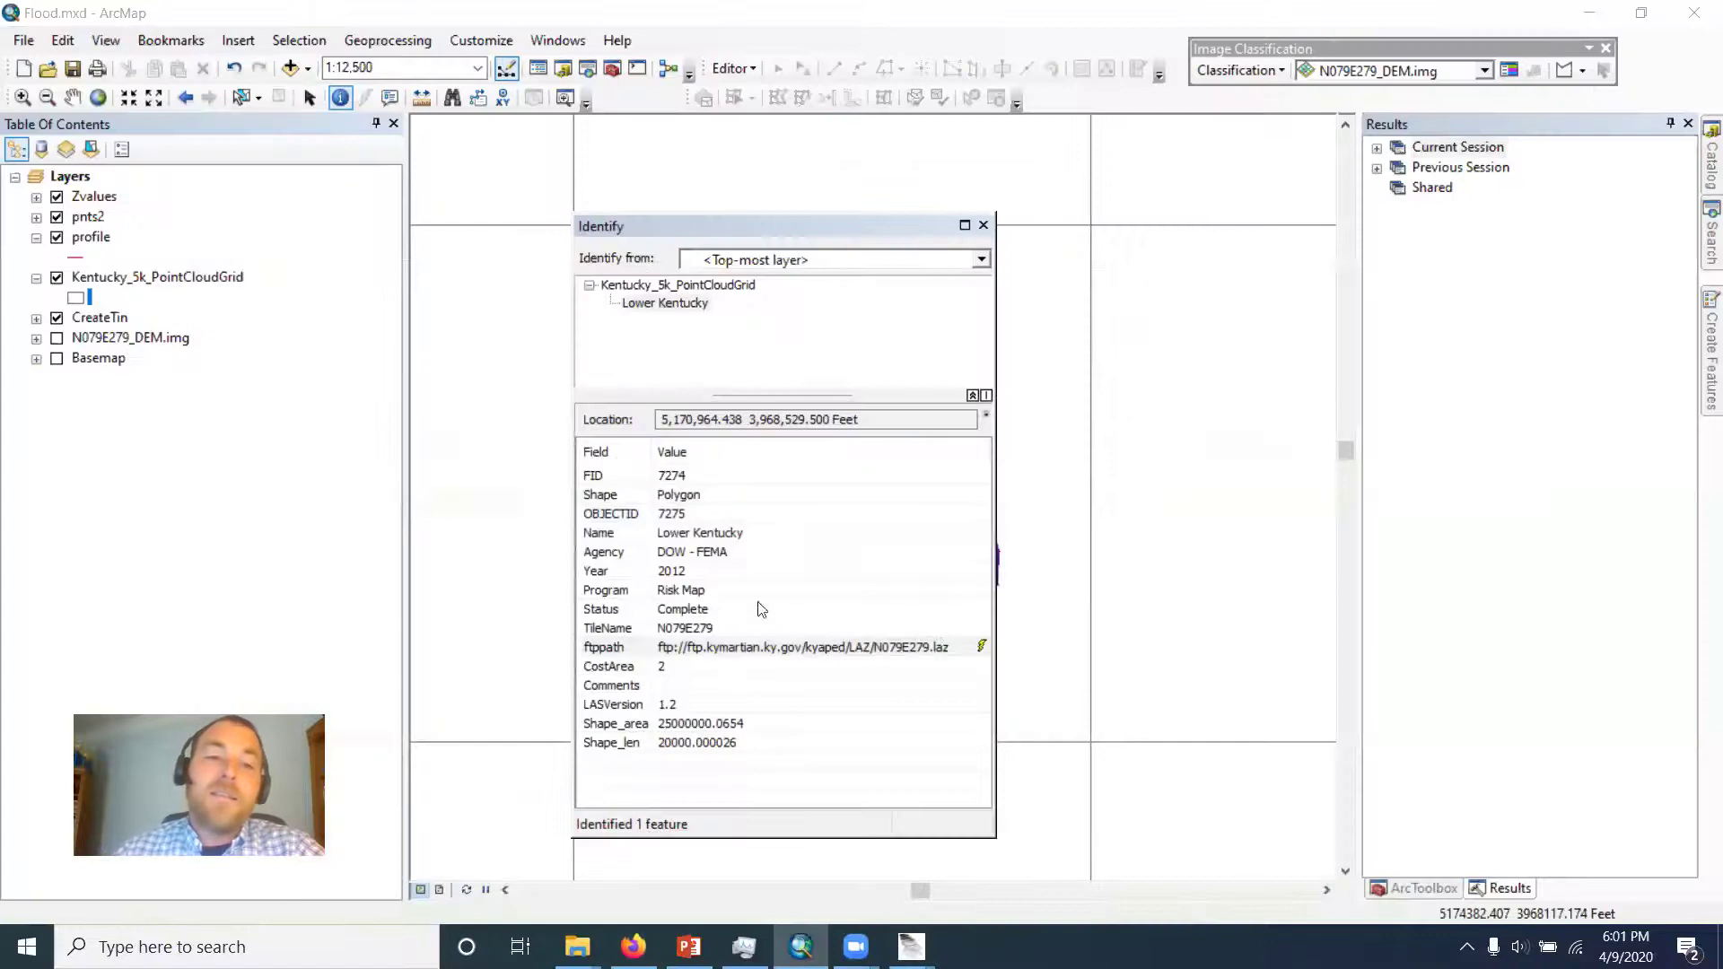
pyautogui.click(984, 227)
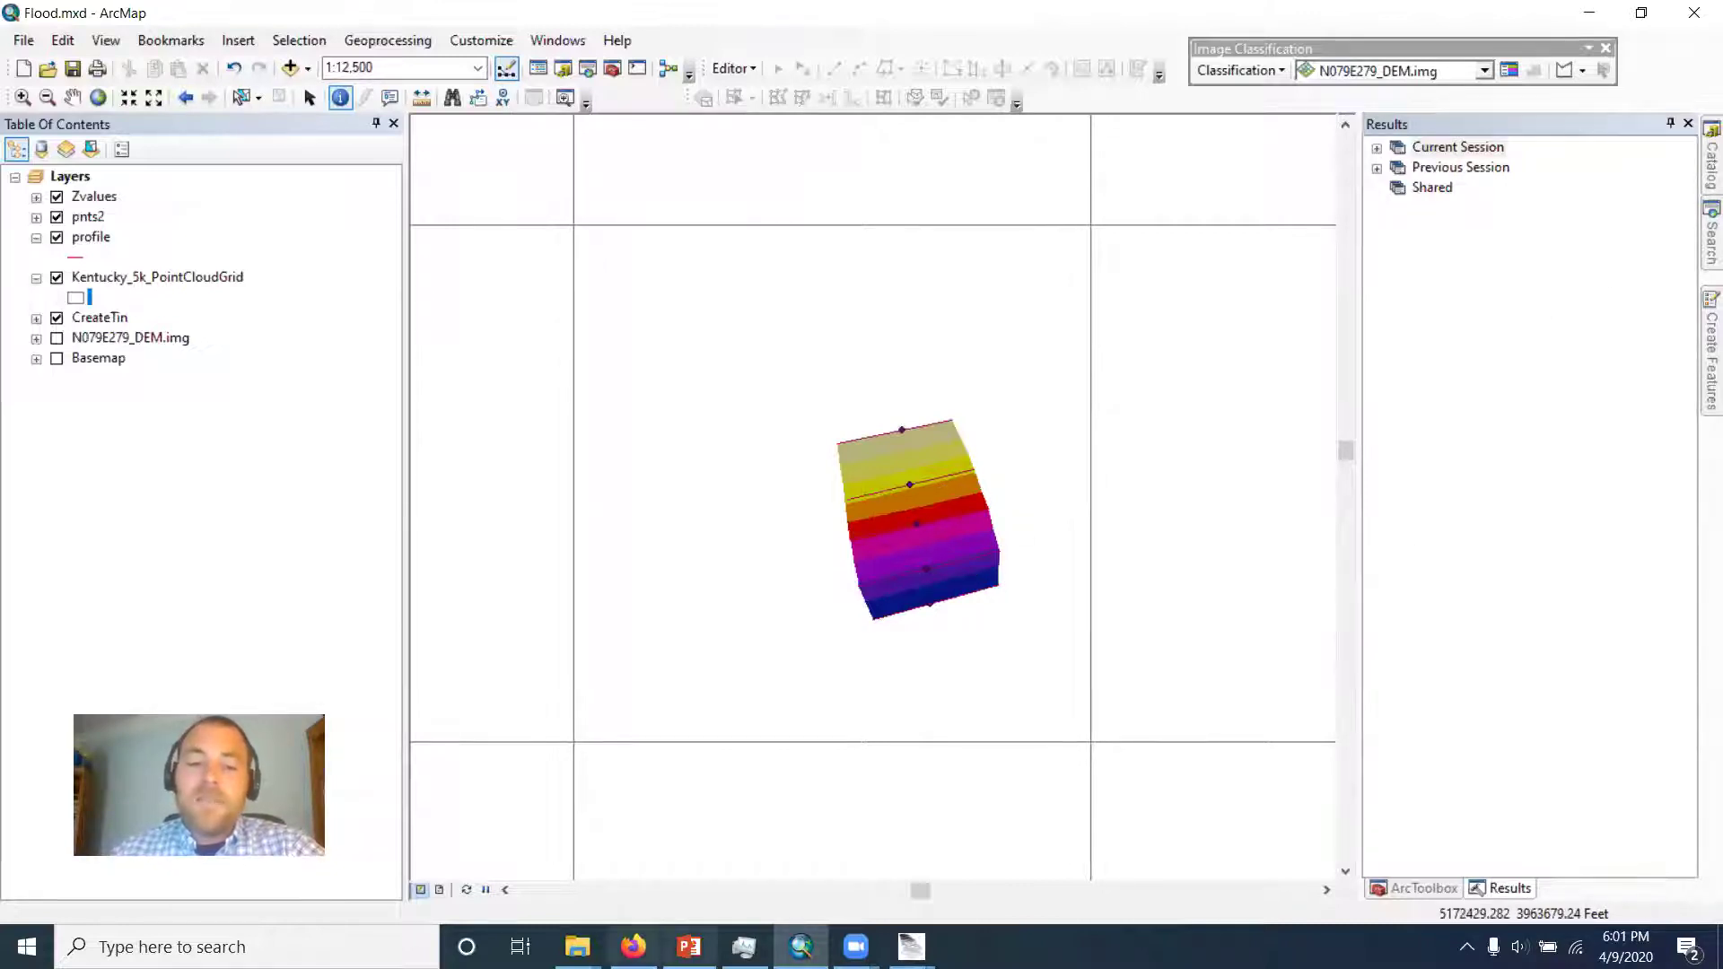
pyautogui.click(633, 947)
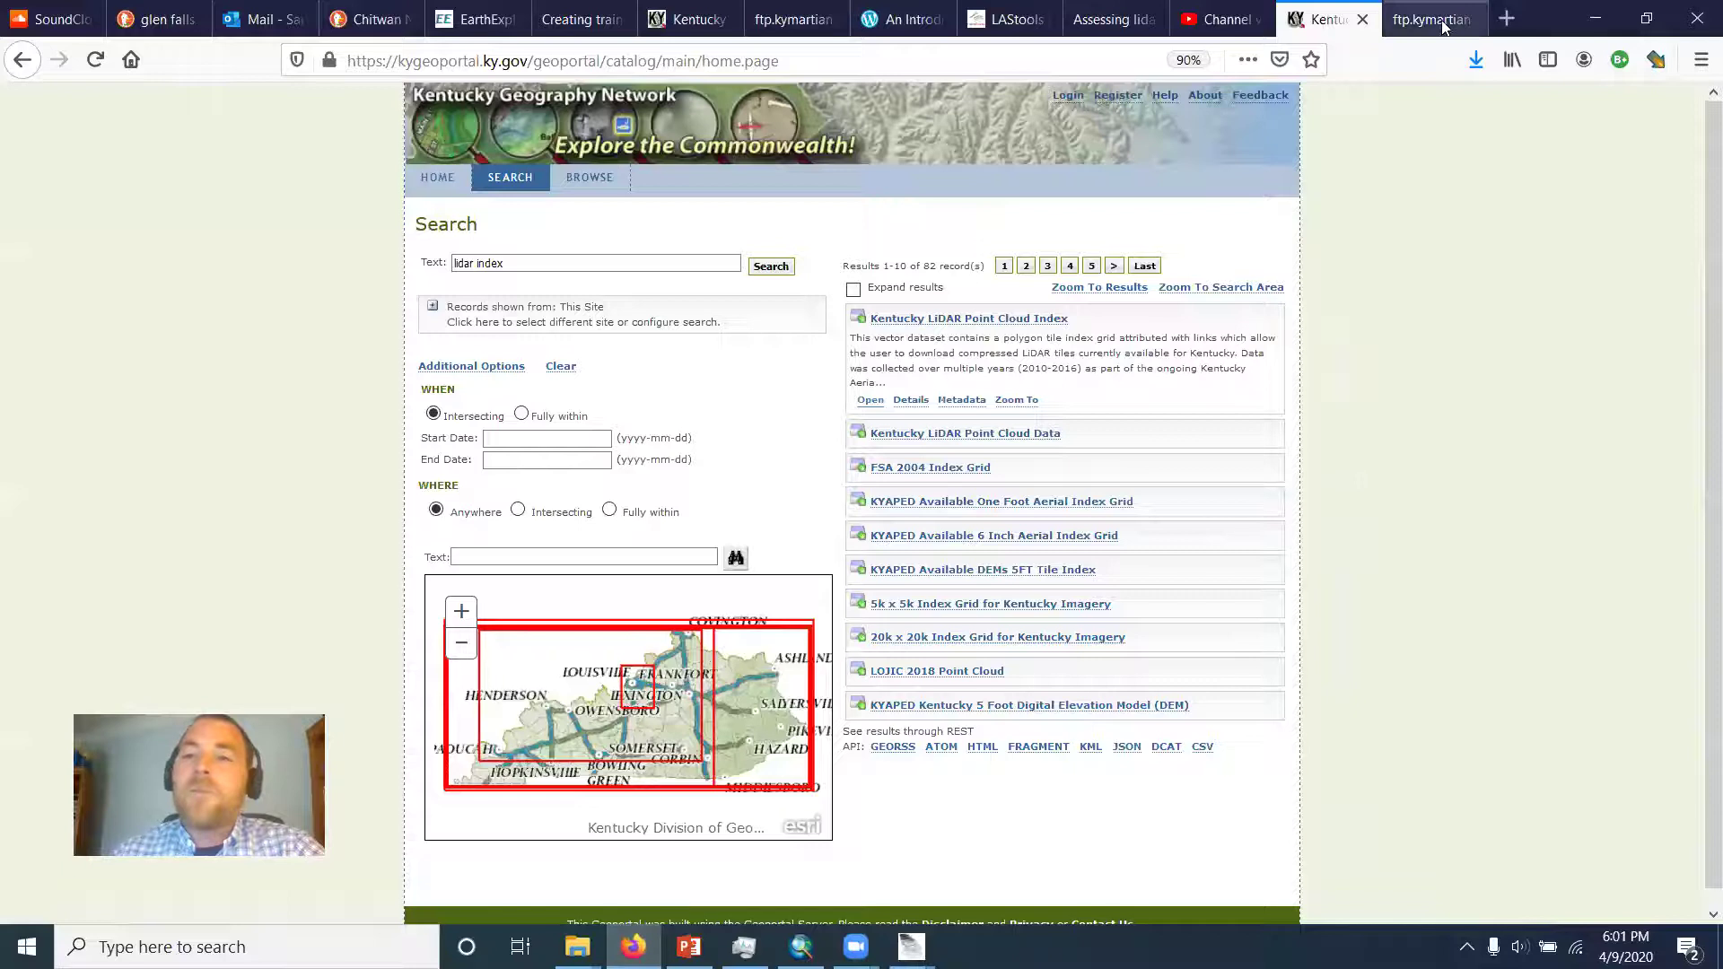
# Step: Search for laszip, open laszip.org, and save the laszip.exe Windows binary
pyautogui.click(1005, 19)
pyautogui.click(876, 54)
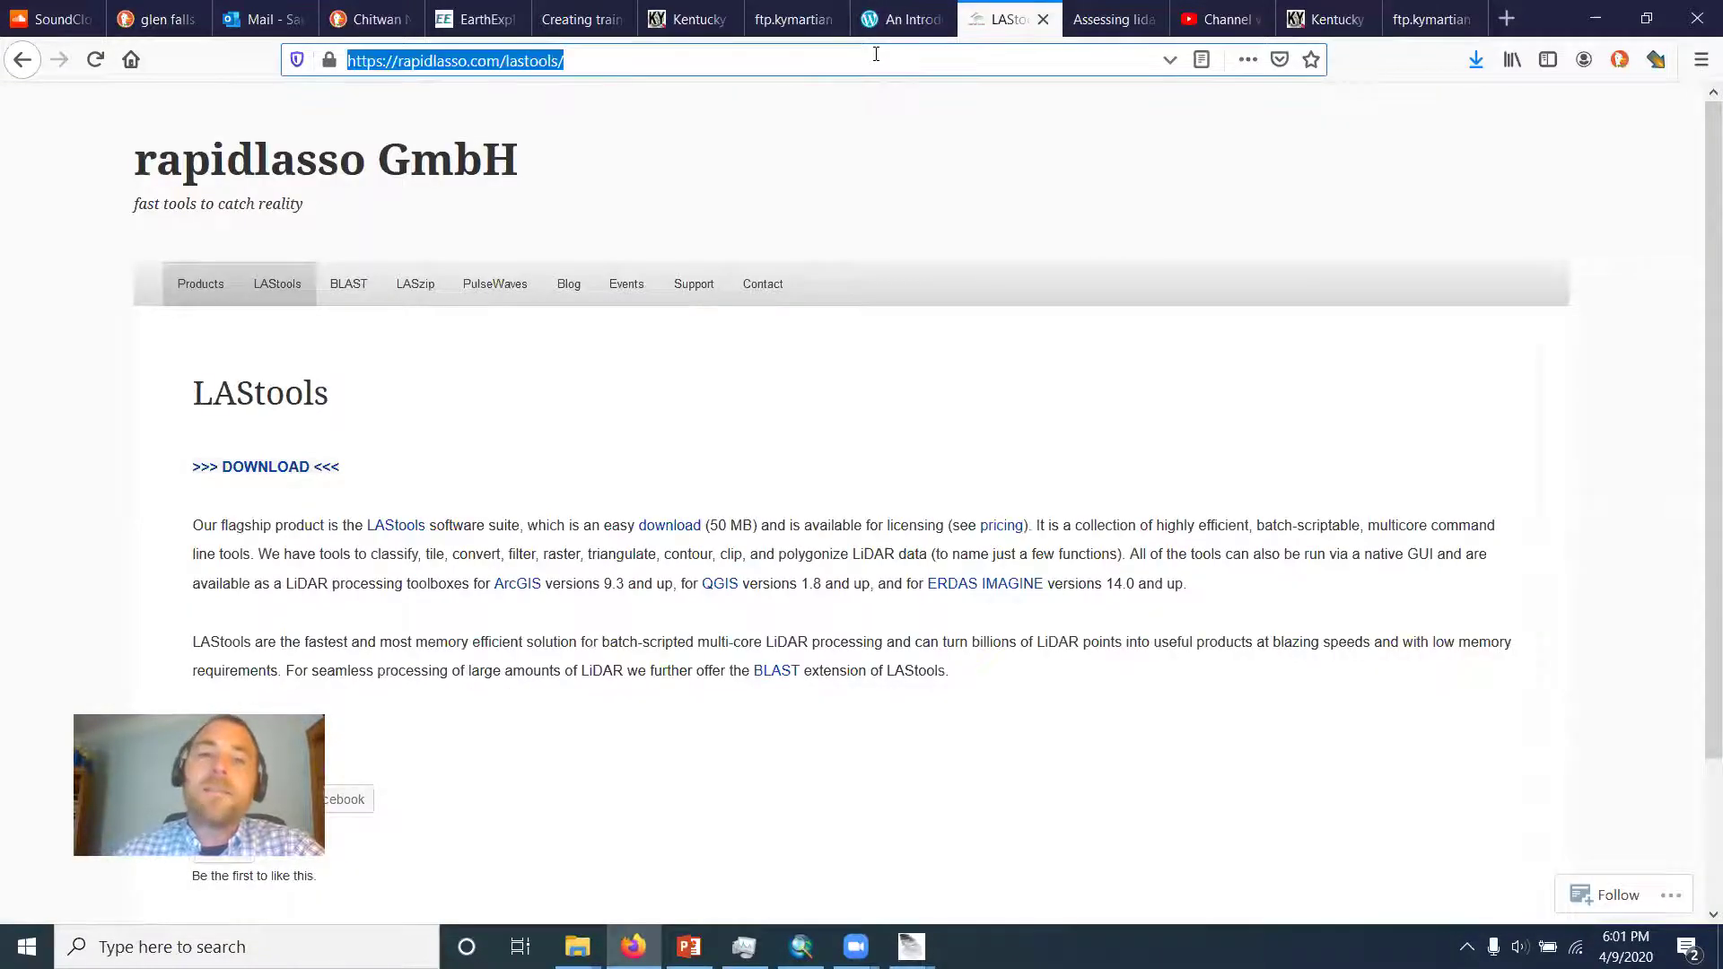
pyautogui.write('laszip')
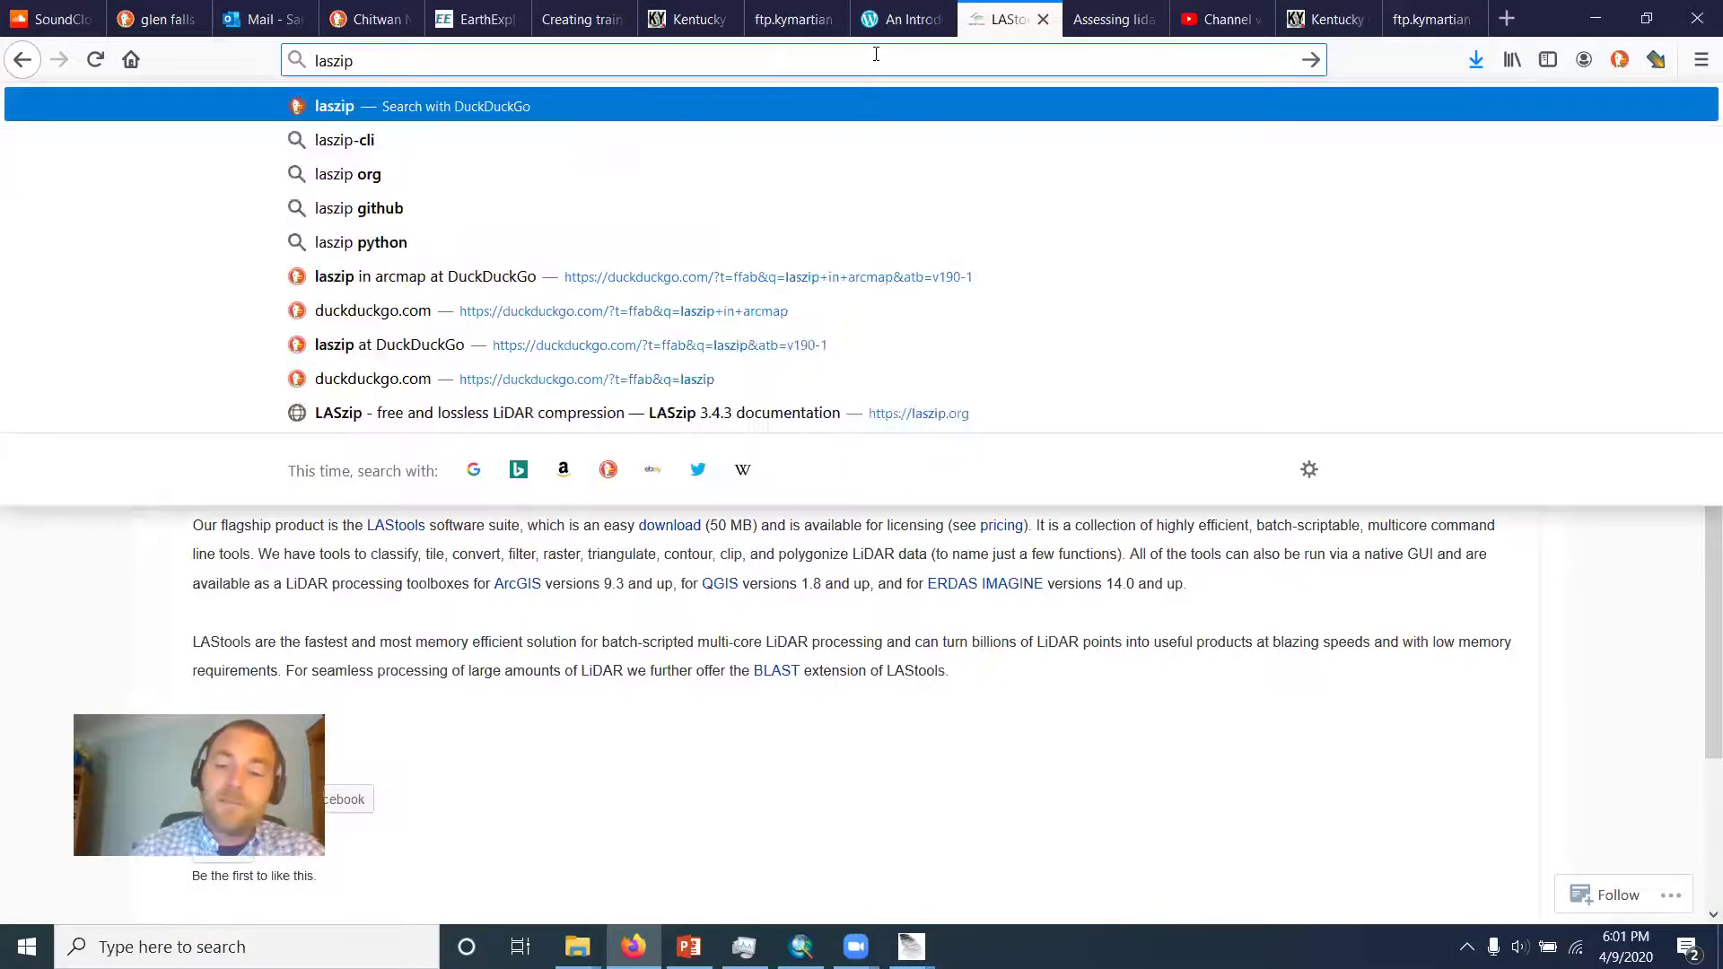
pyautogui.press('Return')
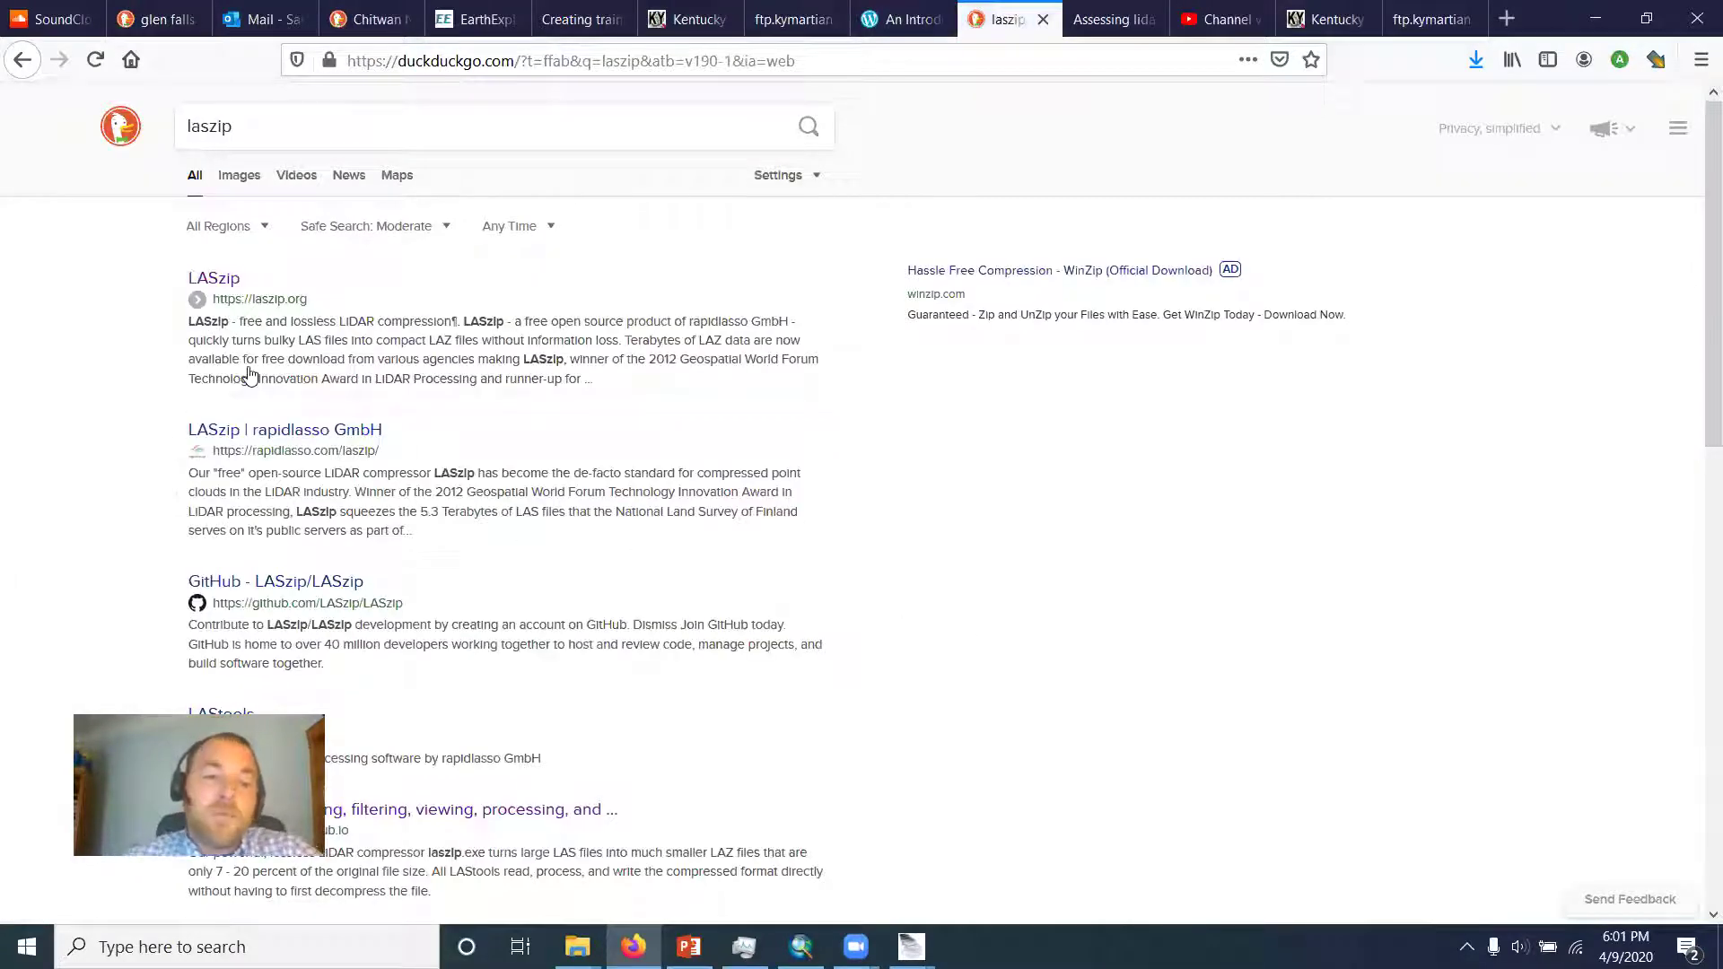
pyautogui.click(203, 283)
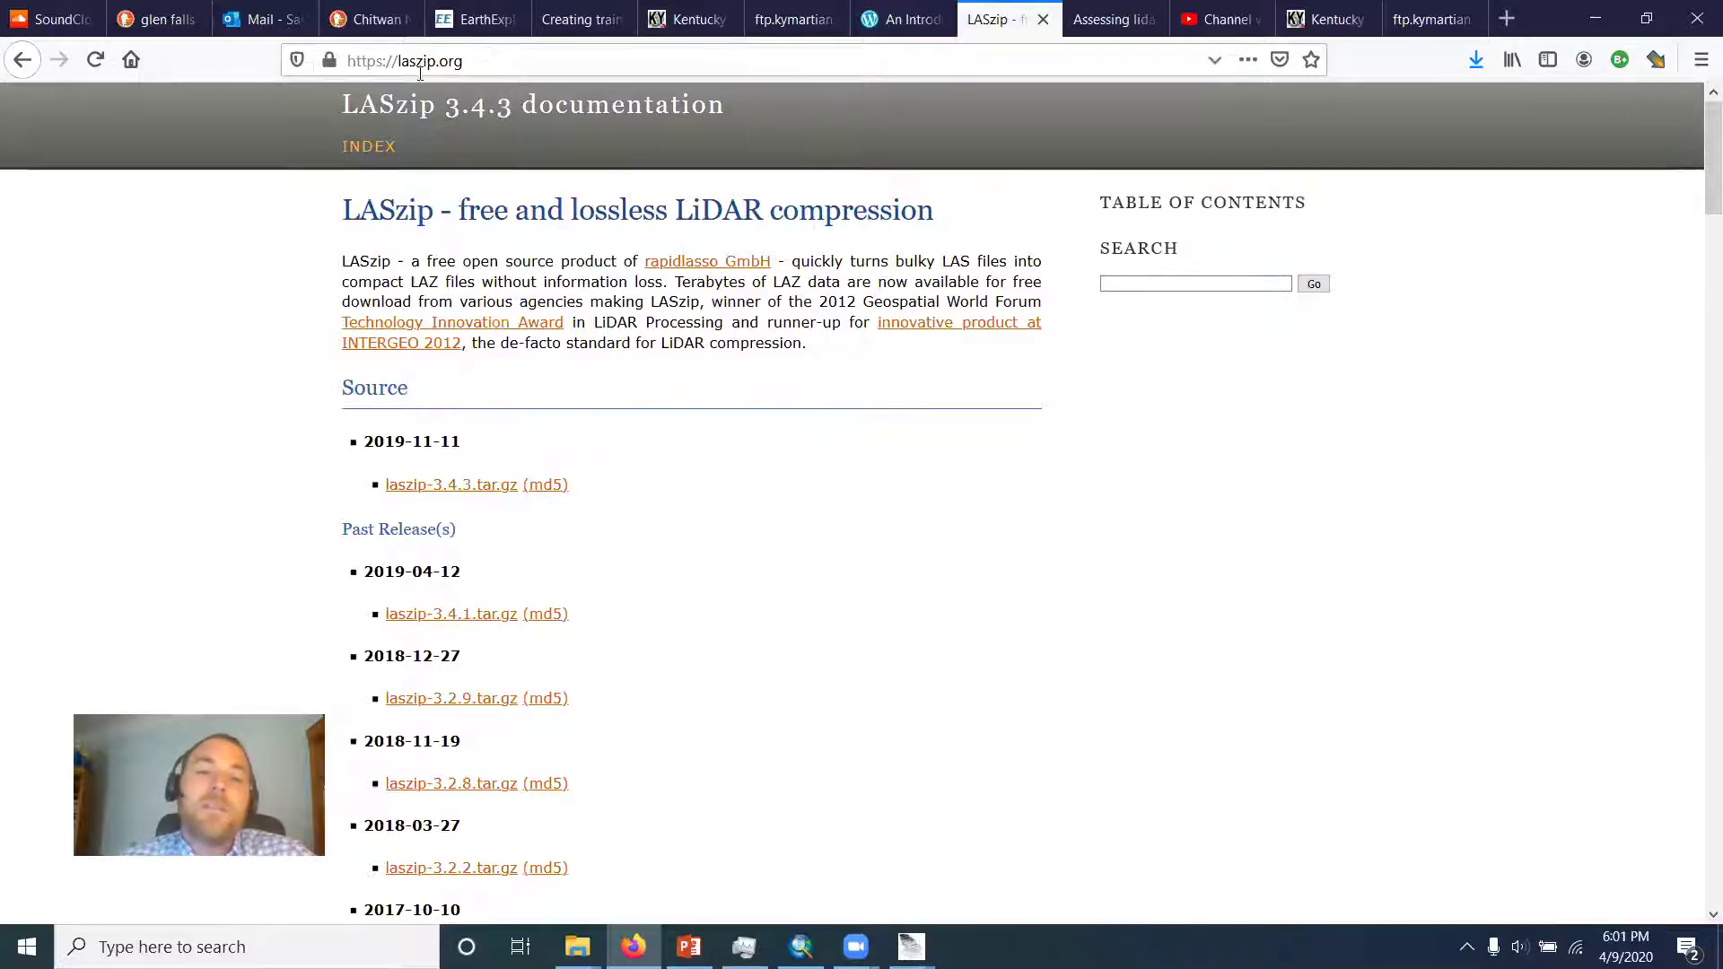
pyautogui.scroll(-5, 983, 502)
pyautogui.scroll(-10, 983, 502)
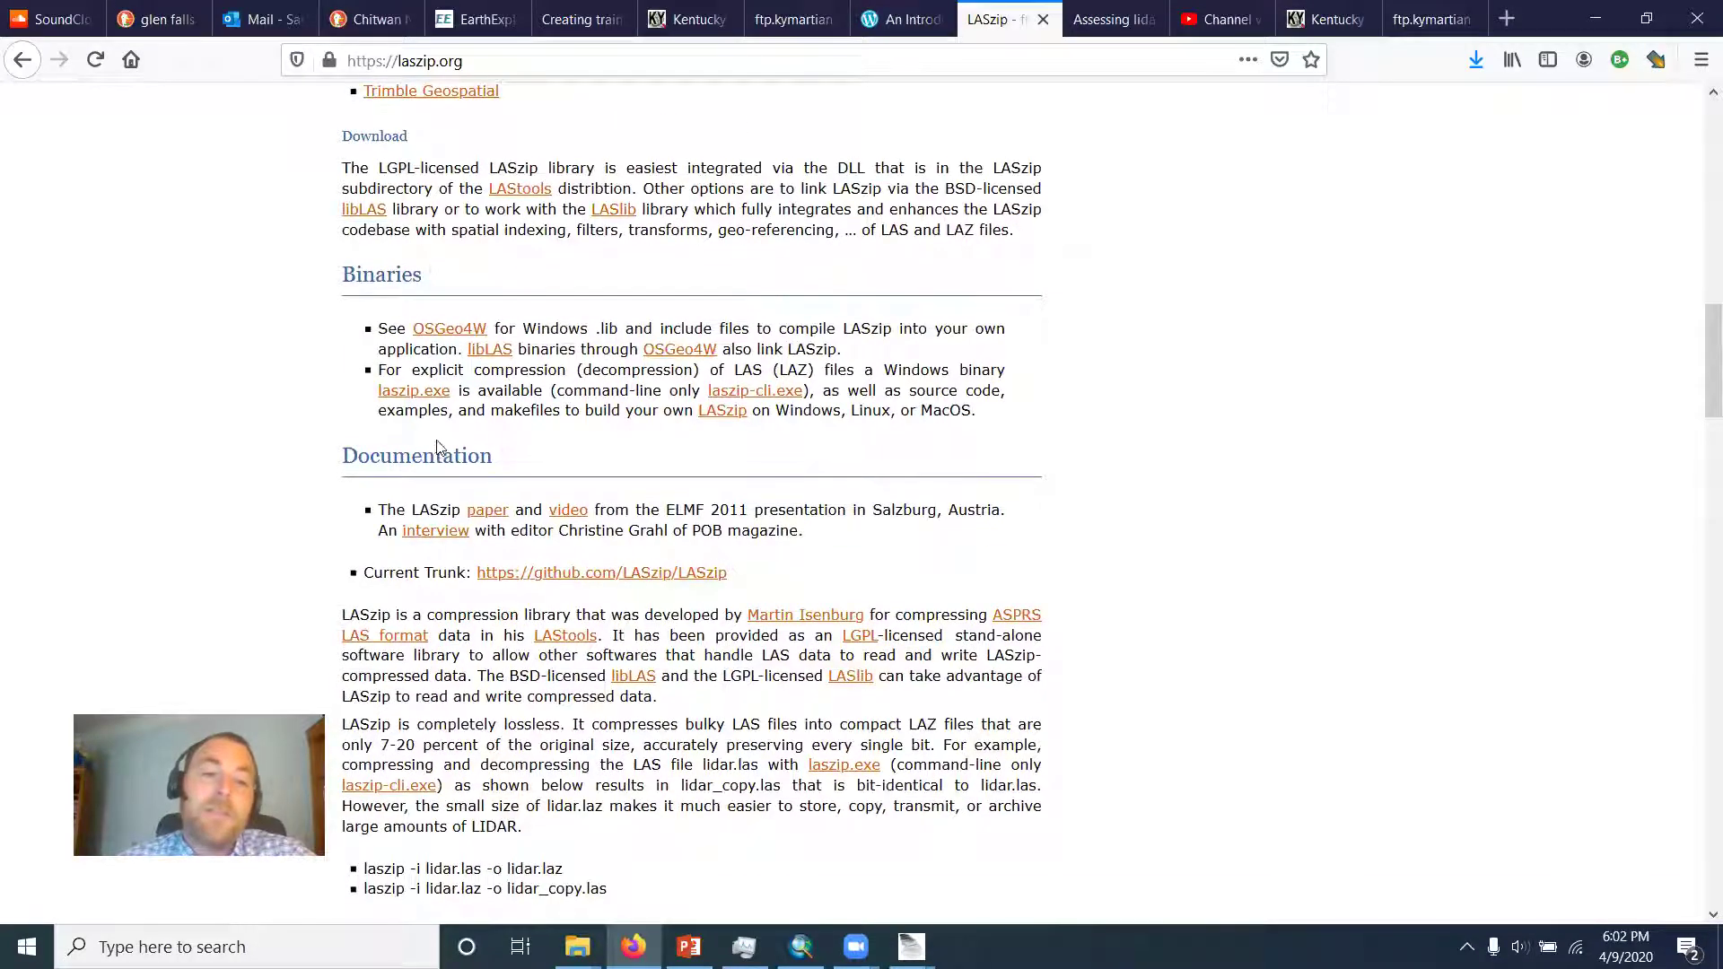
pyautogui.click(432, 392)
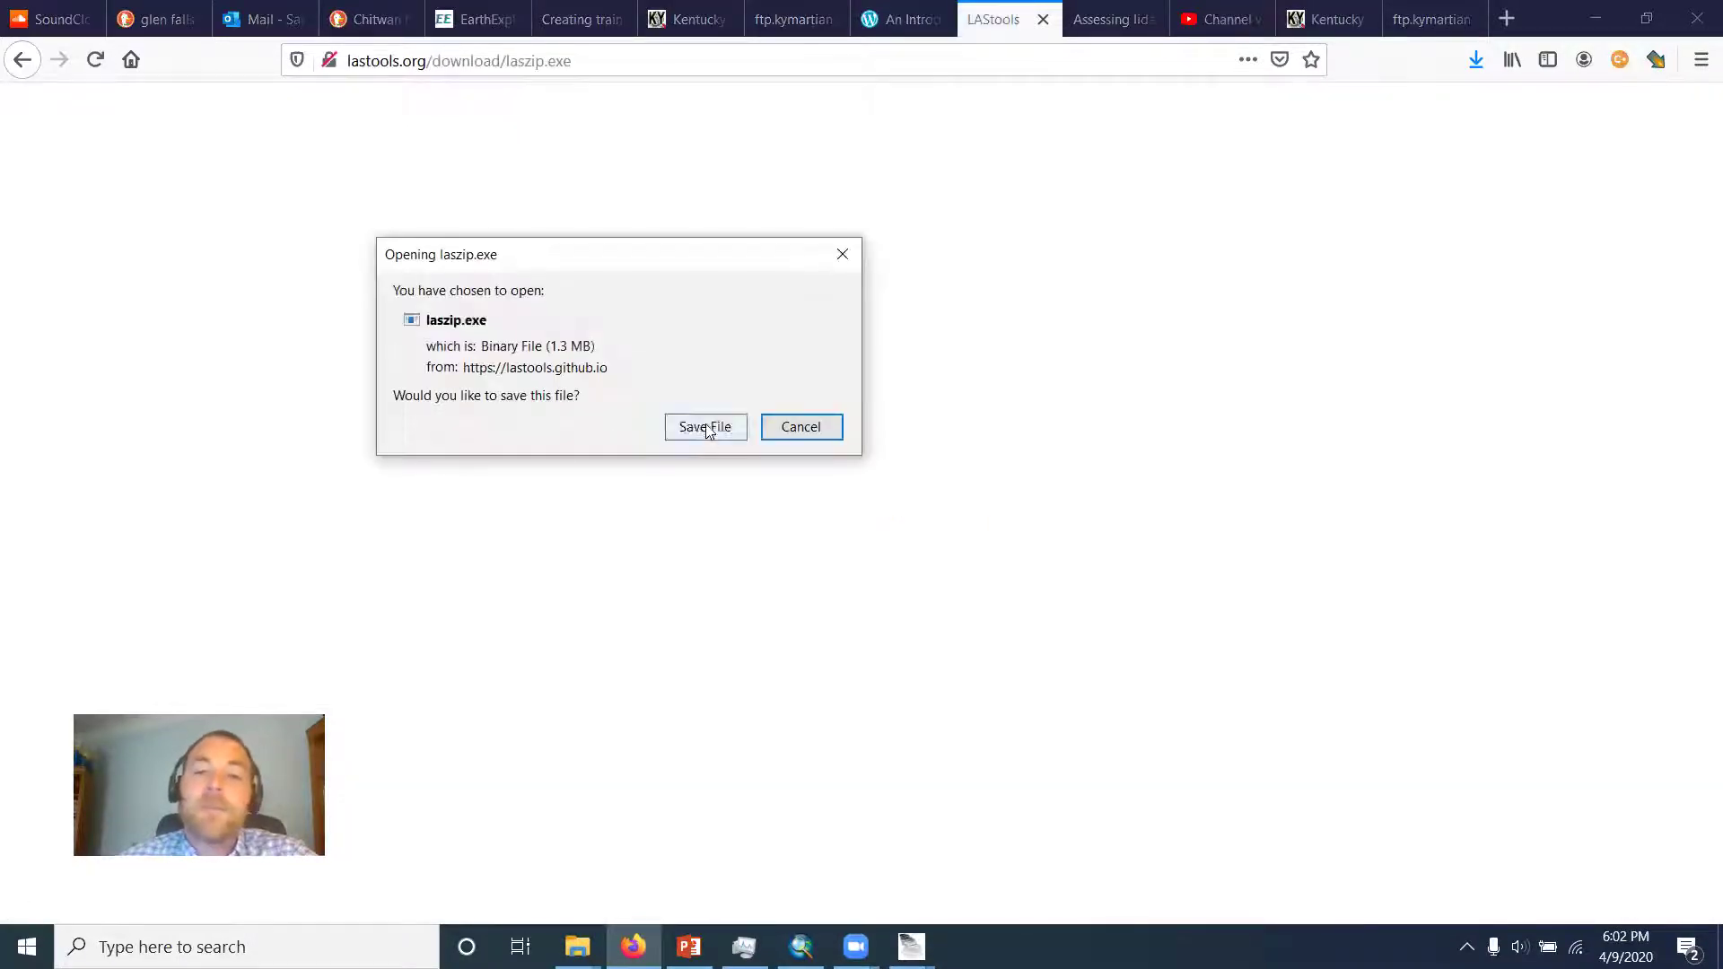
pyautogui.click(704, 427)
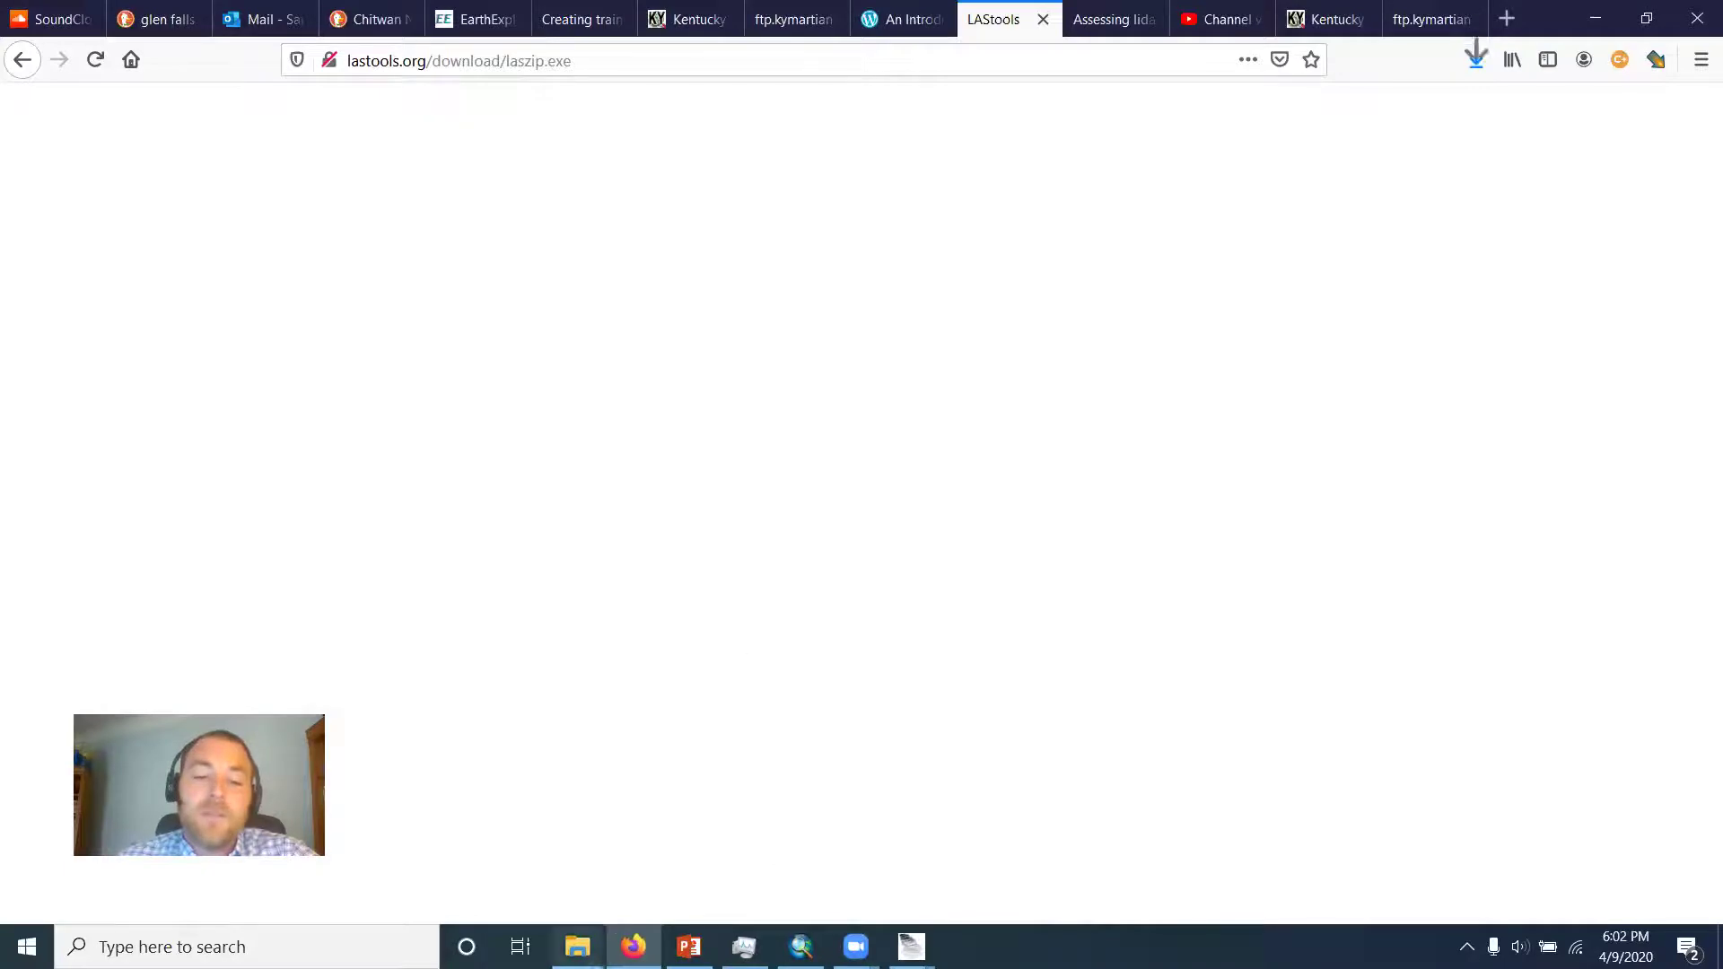
# Step: Move laszip.exe from Downloads into the flood folder, resolving the duplicate-file conflict
pyautogui.moveTo(579, 942)
pyautogui.click(637, 835)
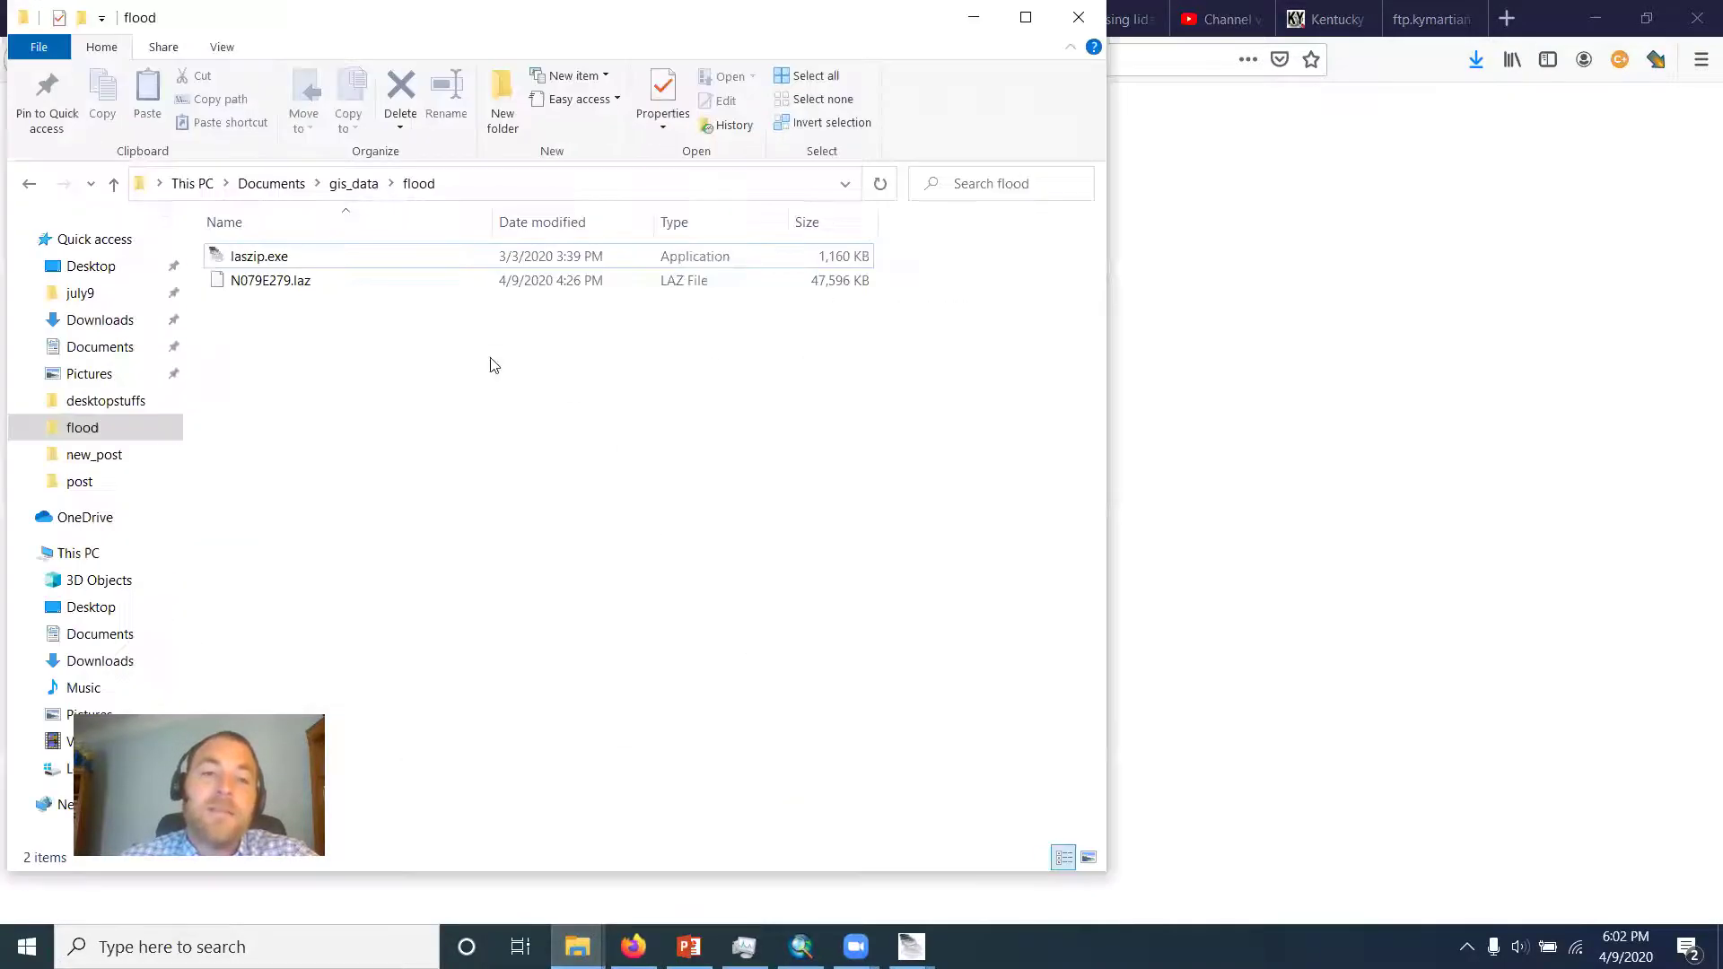
pyautogui.click(100, 322)
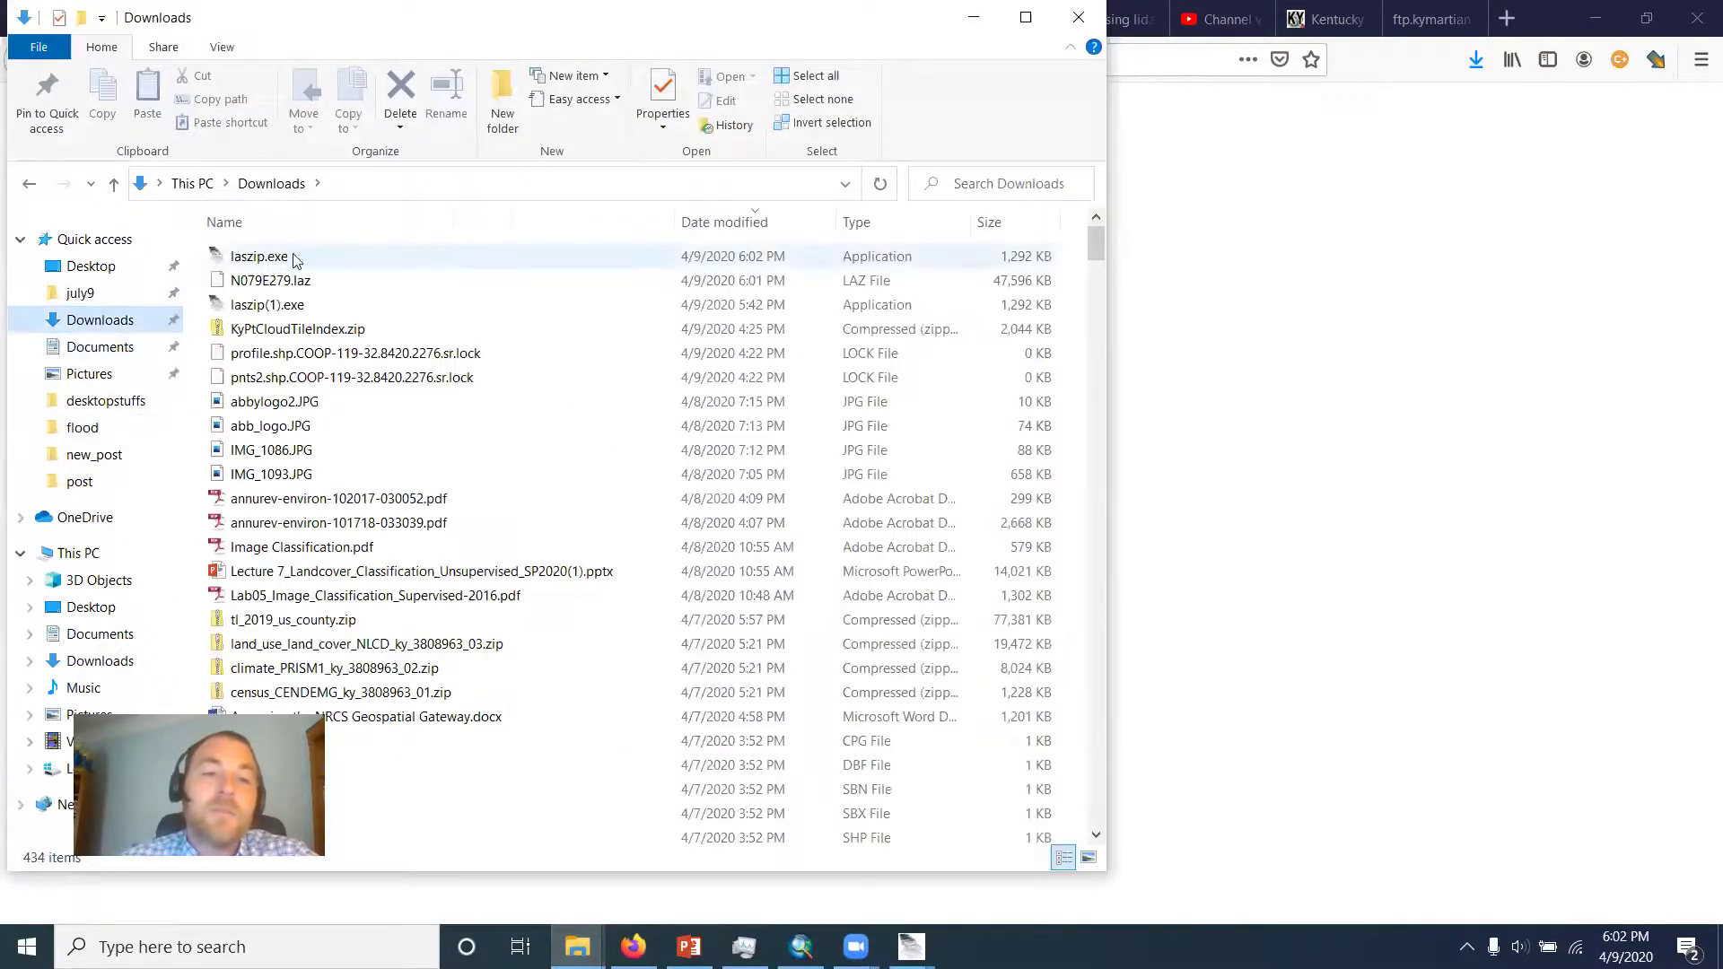
pyautogui.rightClick(264, 259)
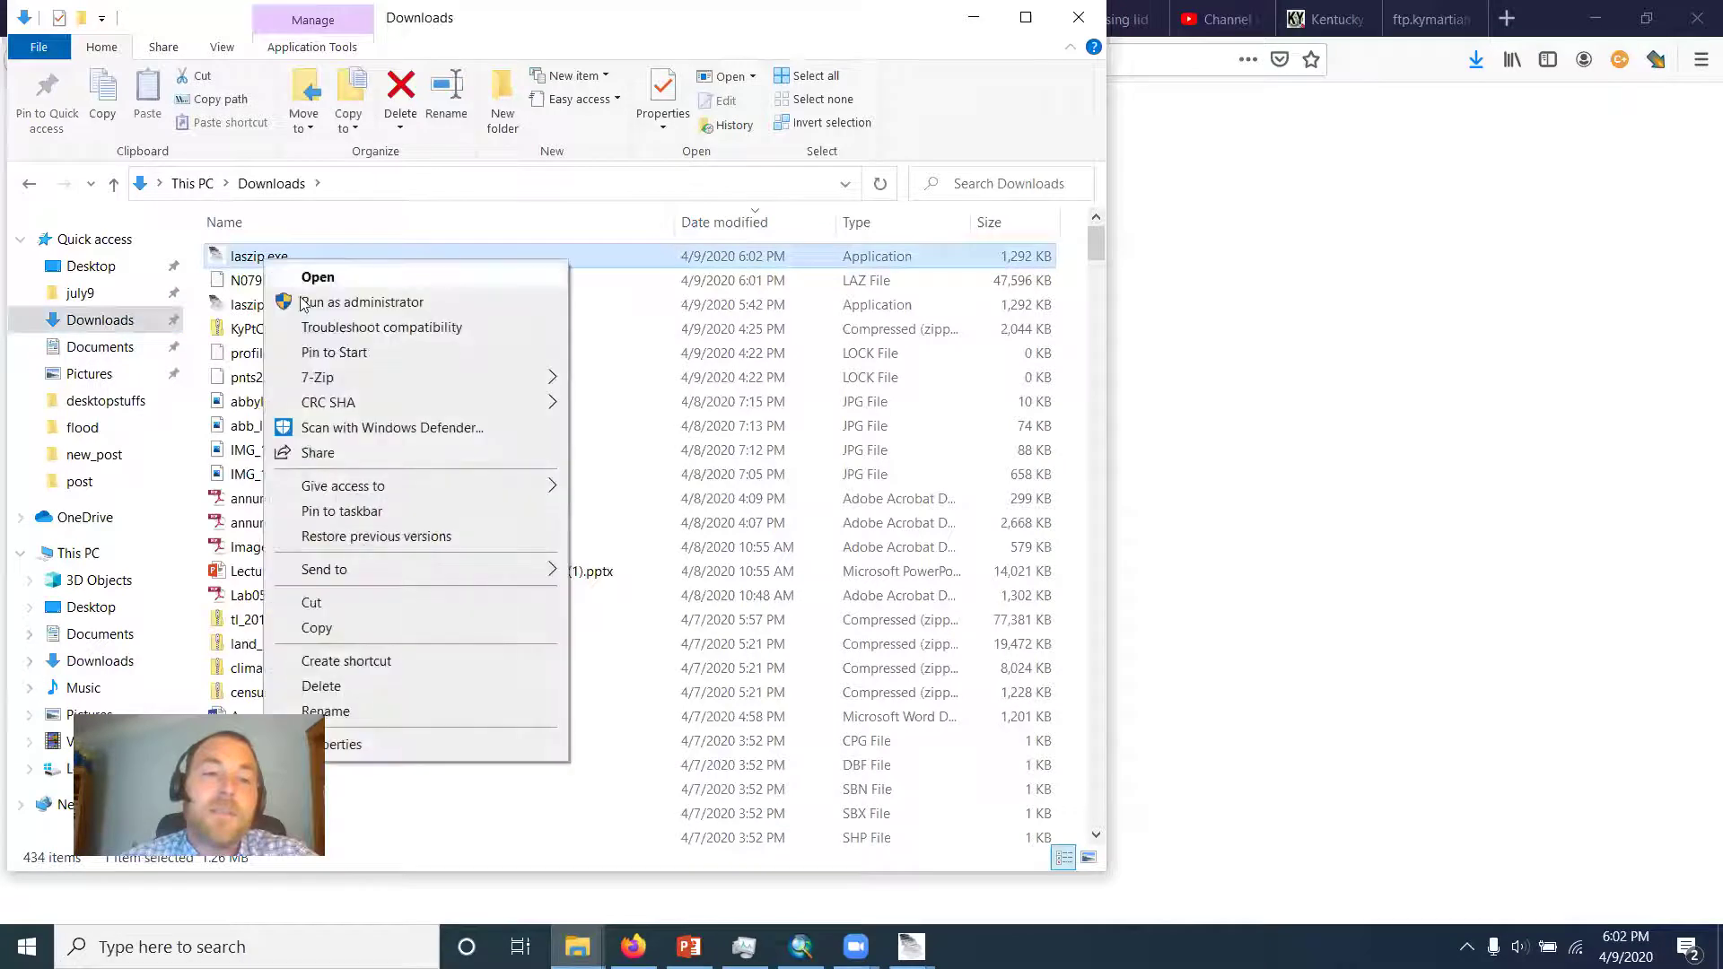
pyautogui.click(314, 603)
pyautogui.click(139, 423)
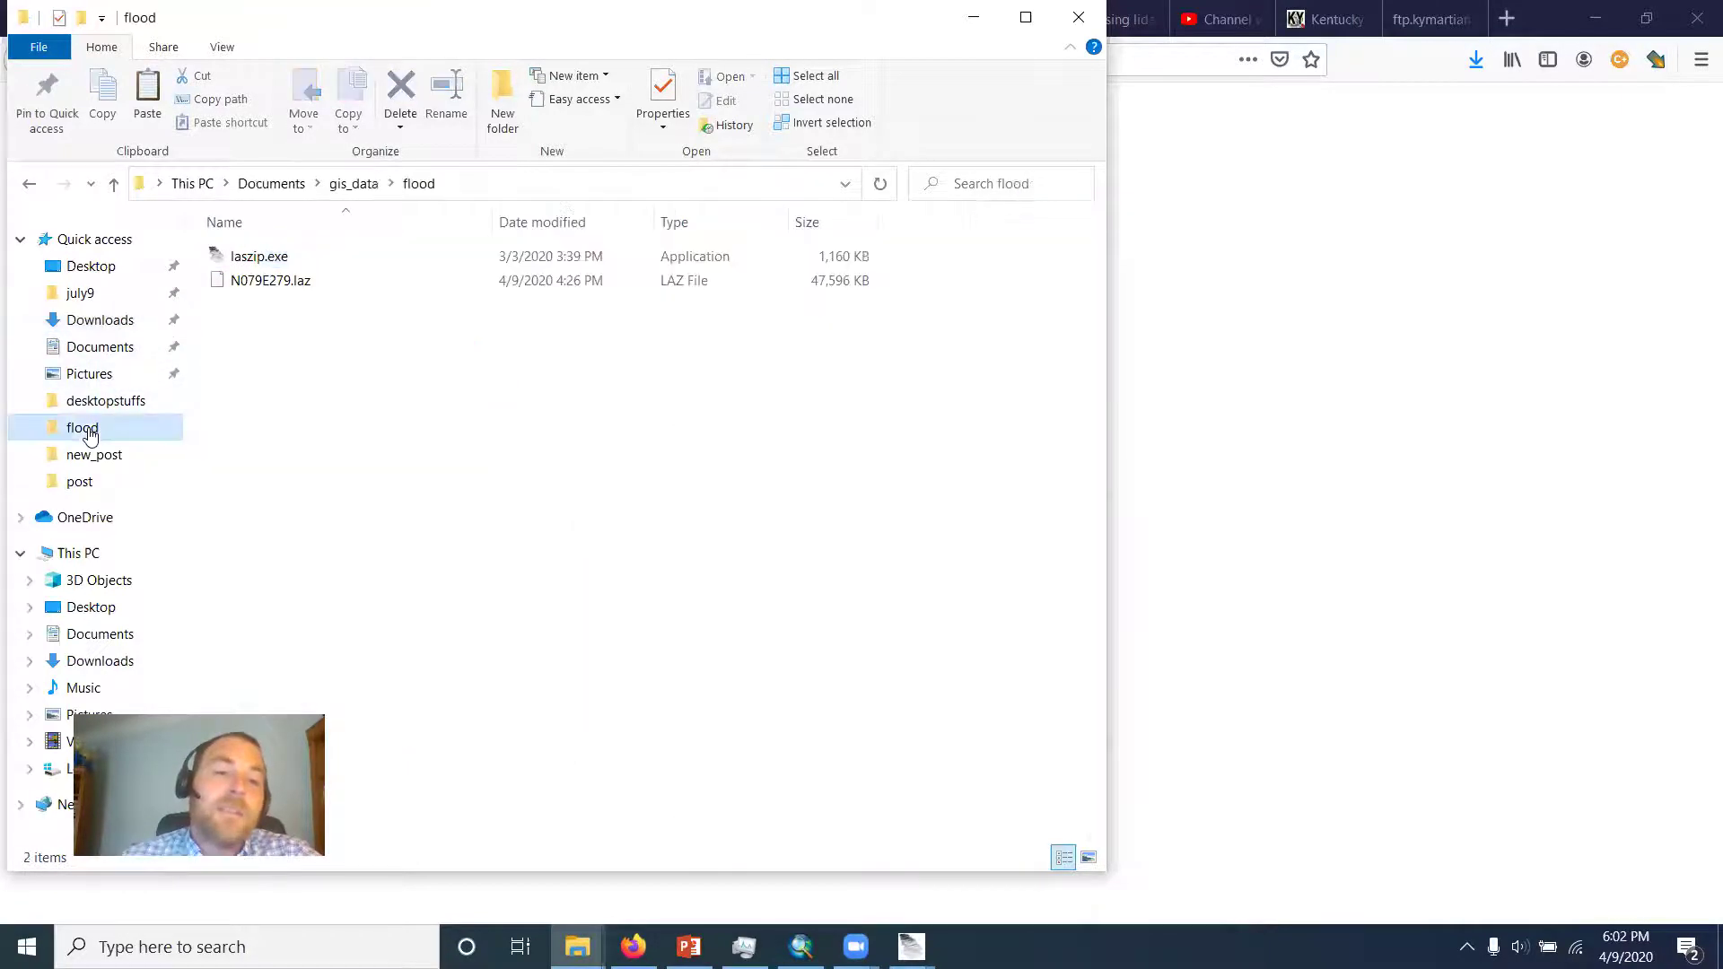
pyautogui.rightClick(314, 360)
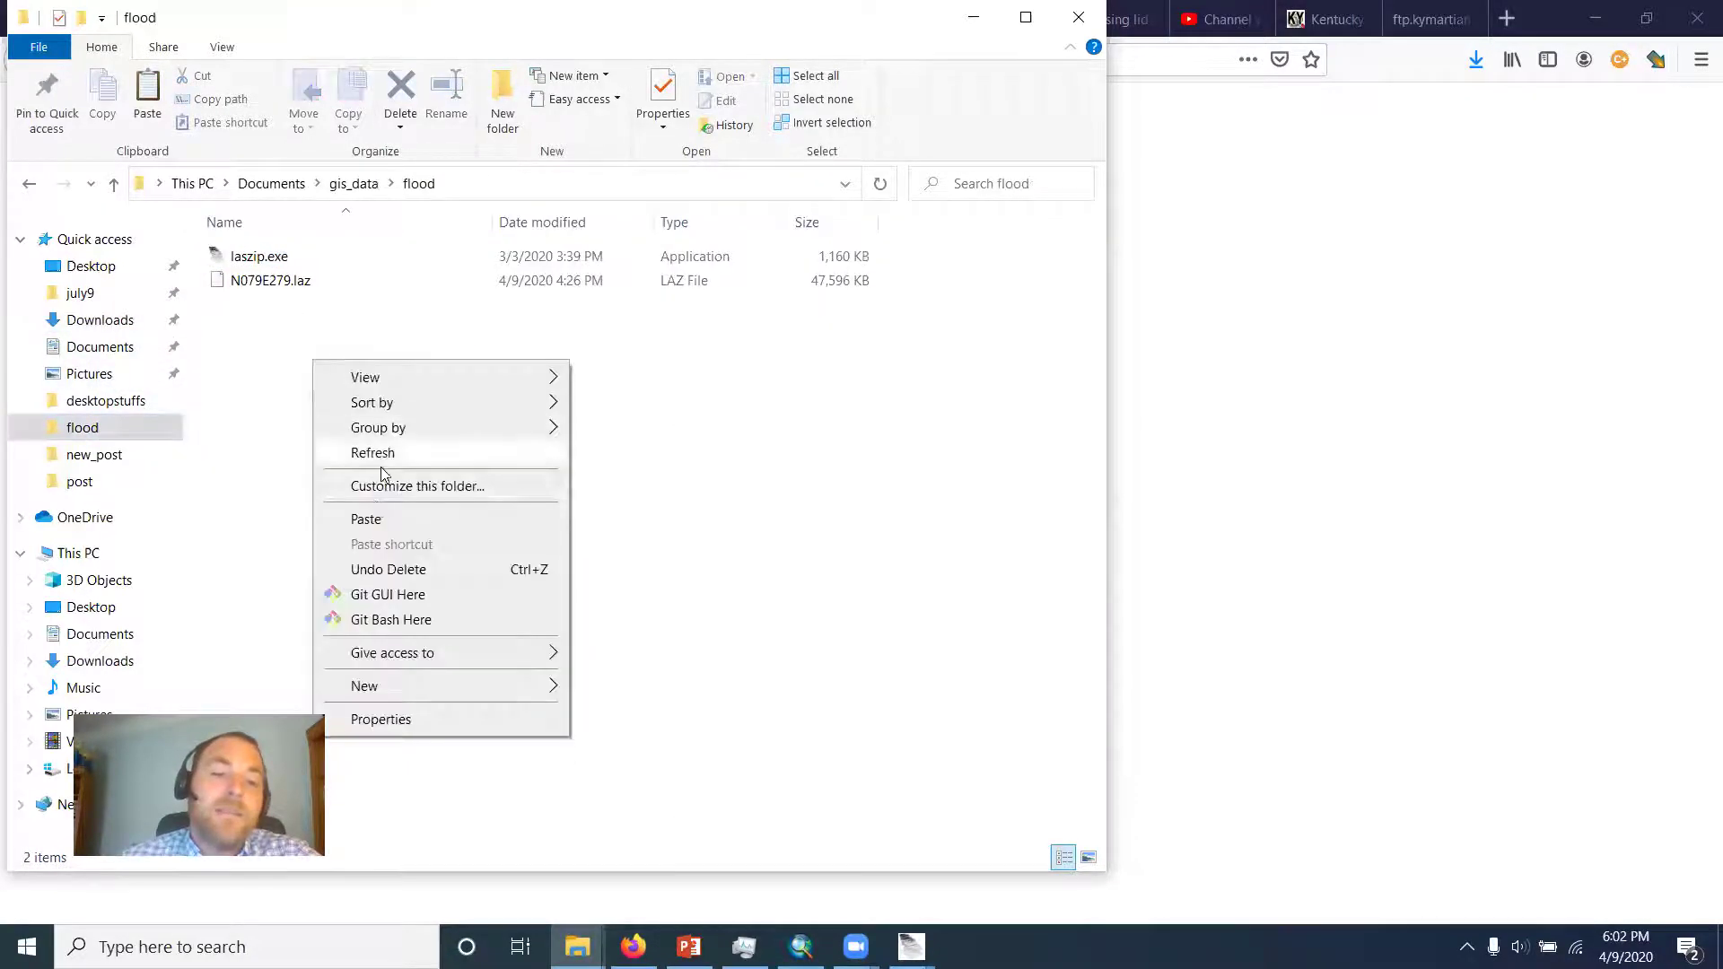
pyautogui.click(375, 521)
pyautogui.click(747, 410)
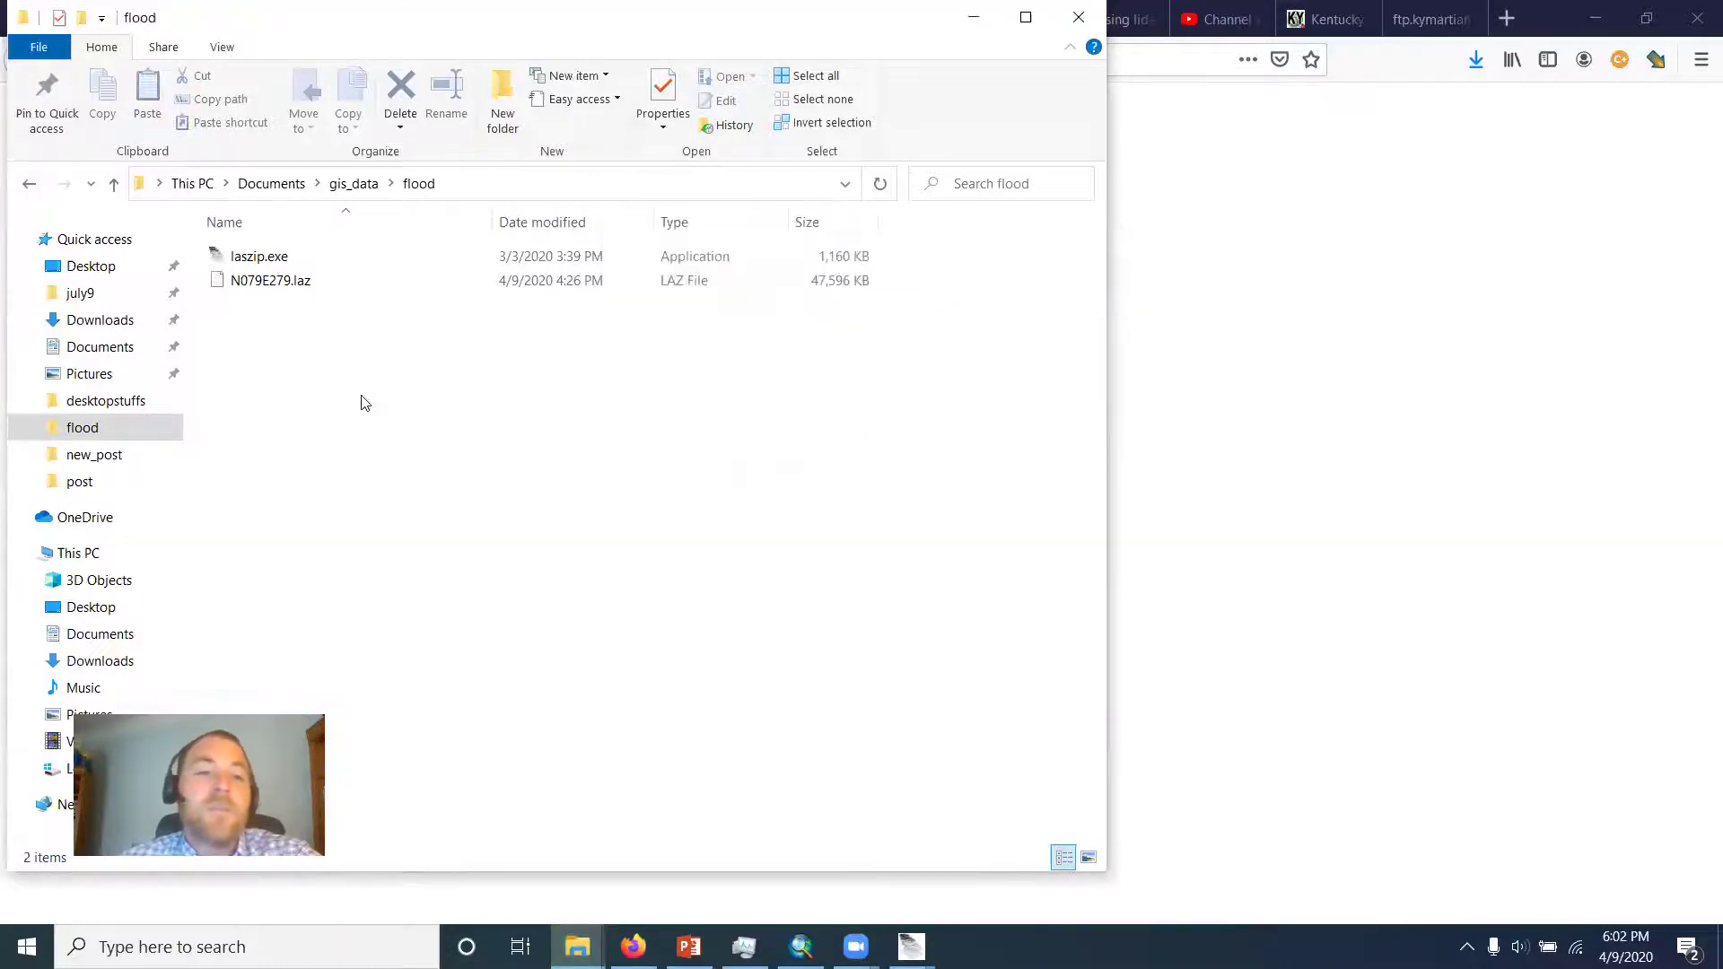
# Step: Close the extra taskbar window and select laszip.exe in the flood folder
pyautogui.click(911, 946)
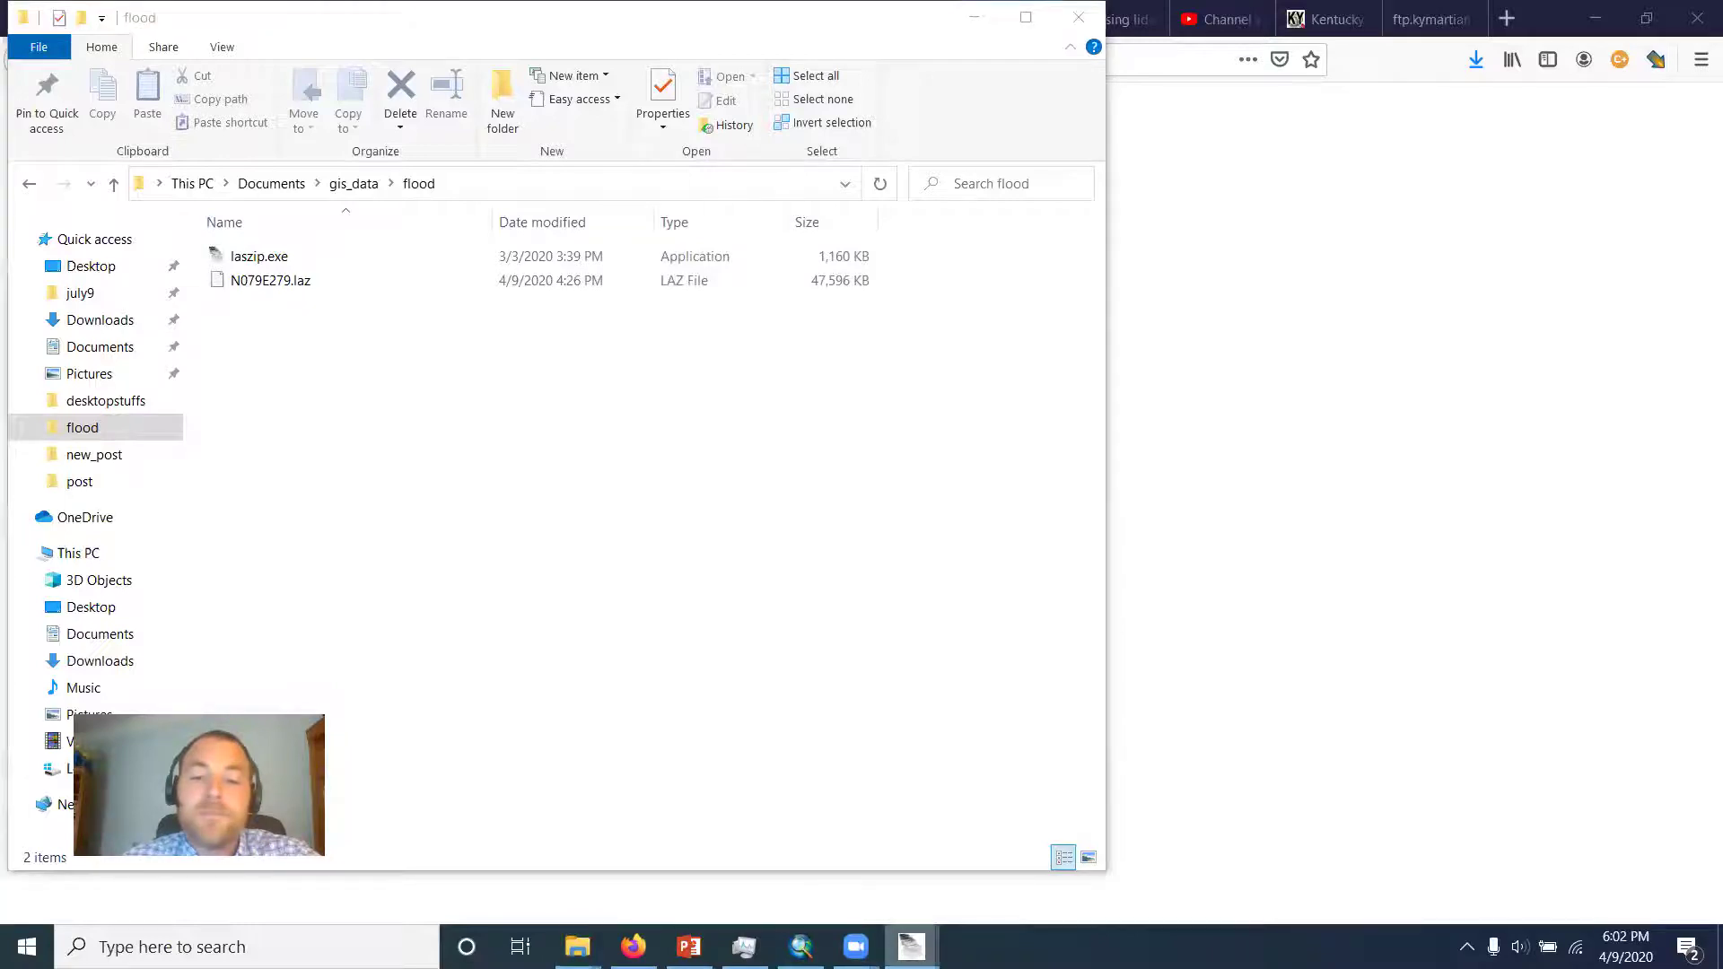
pyautogui.rightClick(911, 947)
pyautogui.click(897, 898)
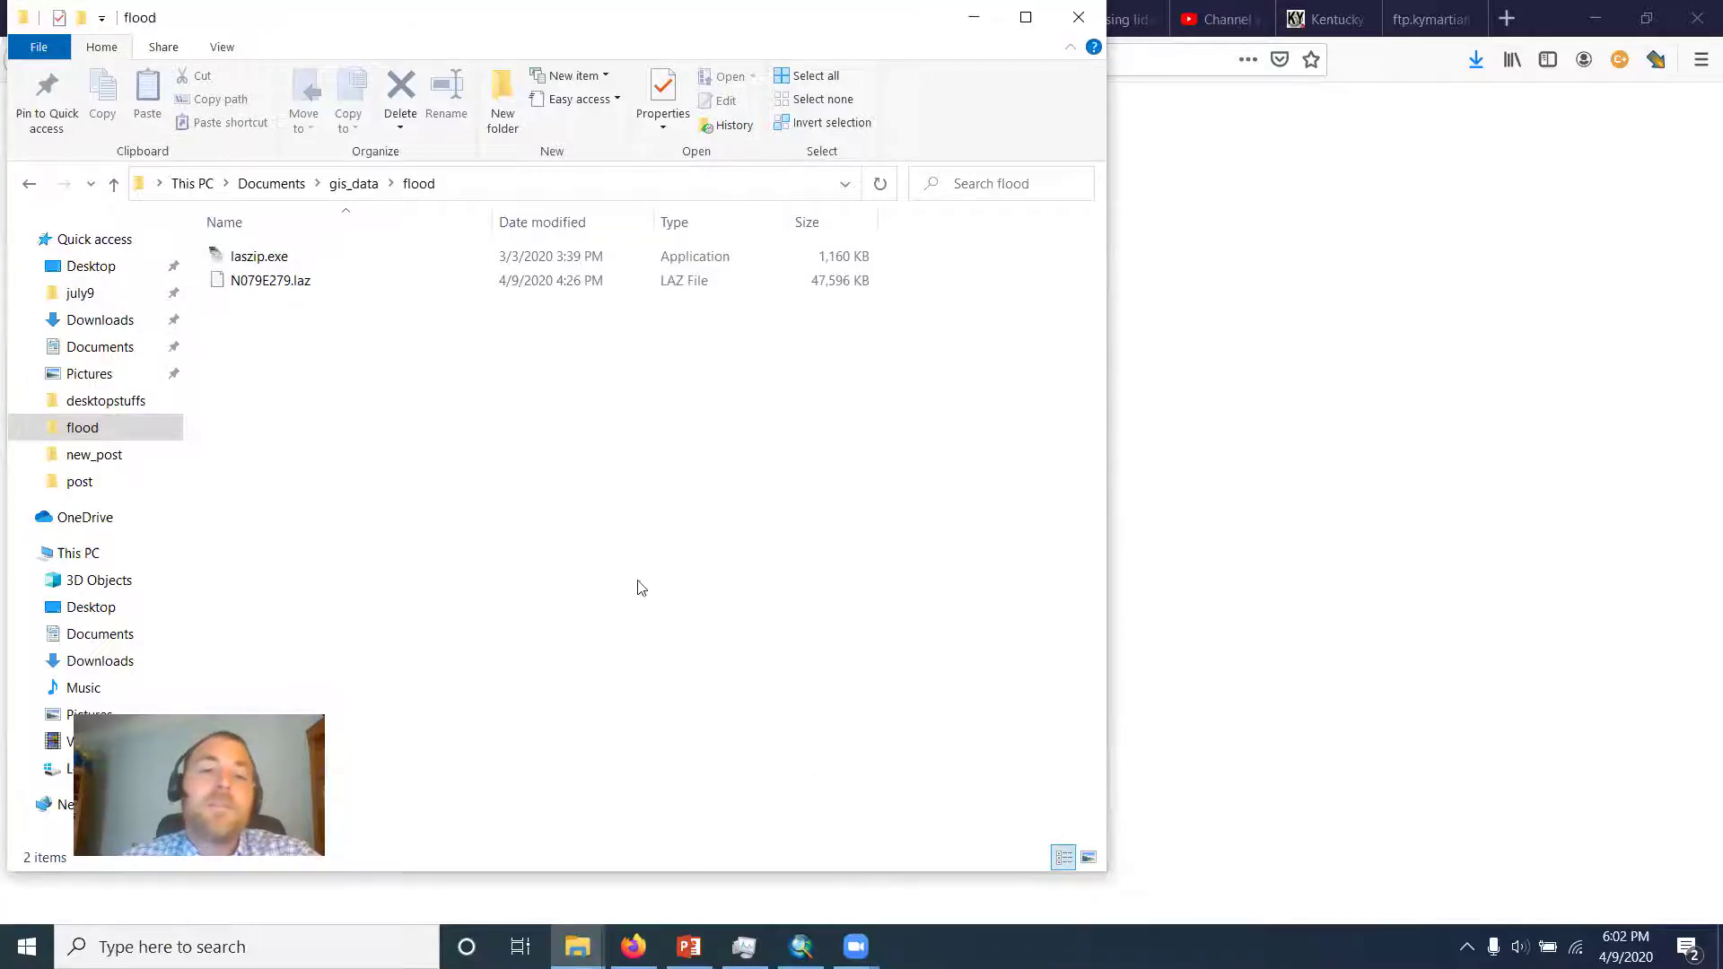
pyautogui.click(248, 262)
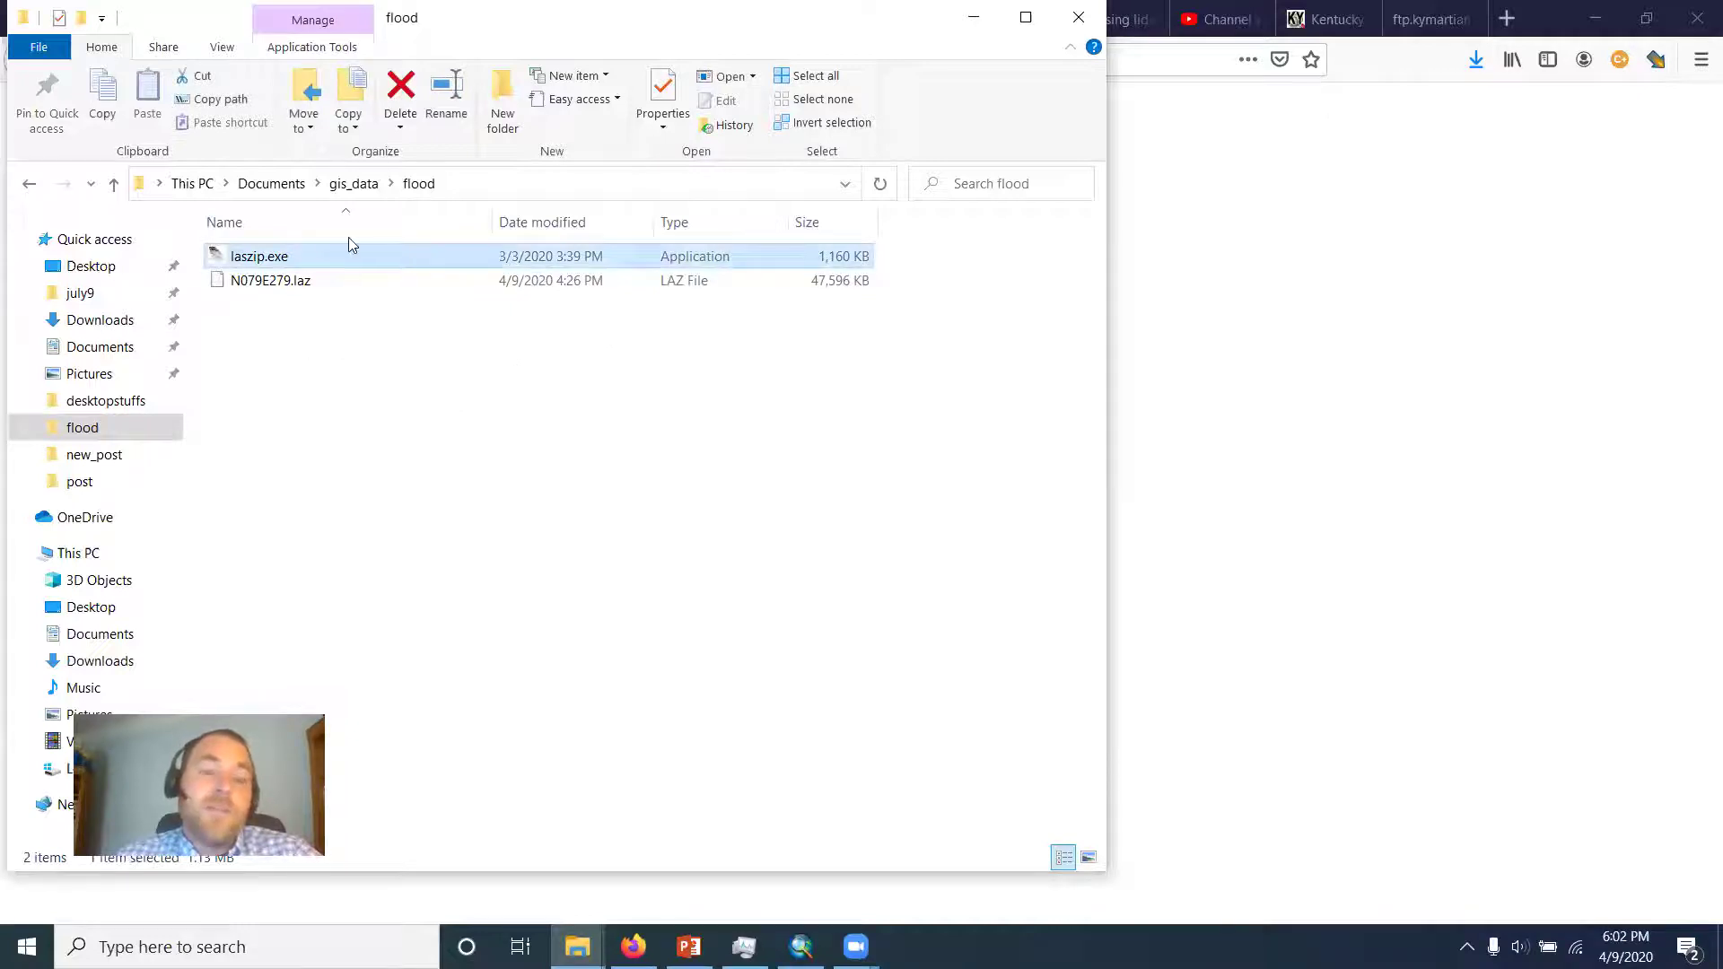
# Step: In LASzip, decompress N079E279.laz to LAS, writing output to the current flood folder
pyautogui.doubleClick(256, 259)
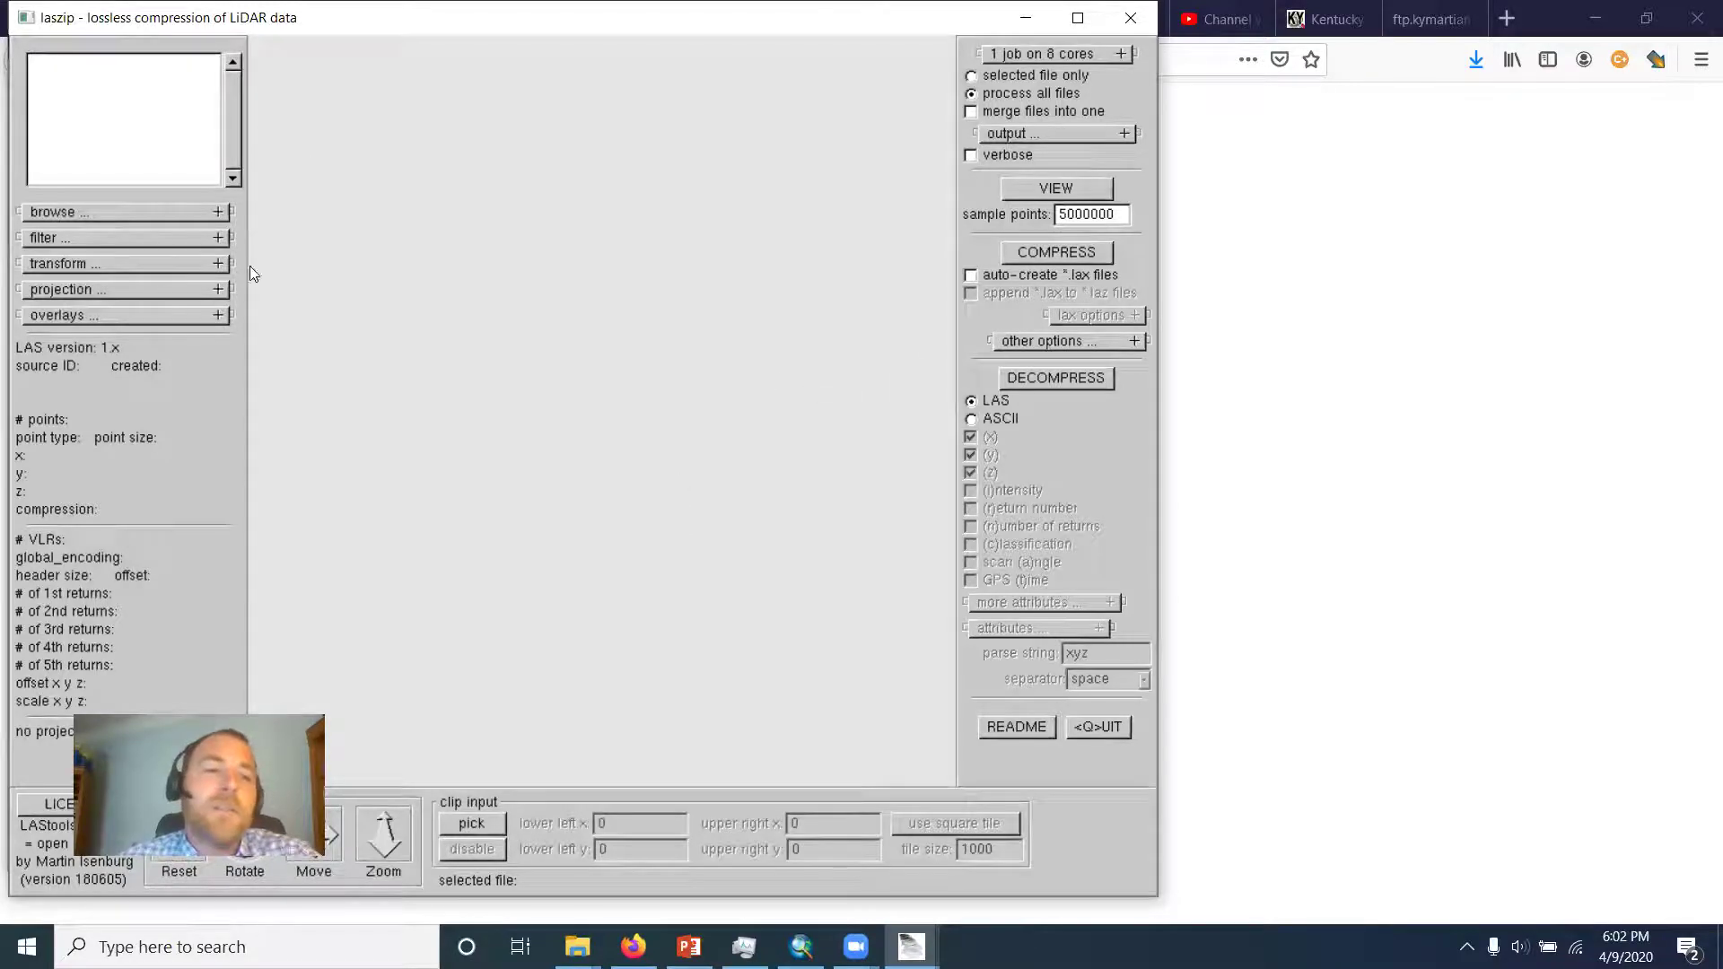
pyautogui.click(218, 213)
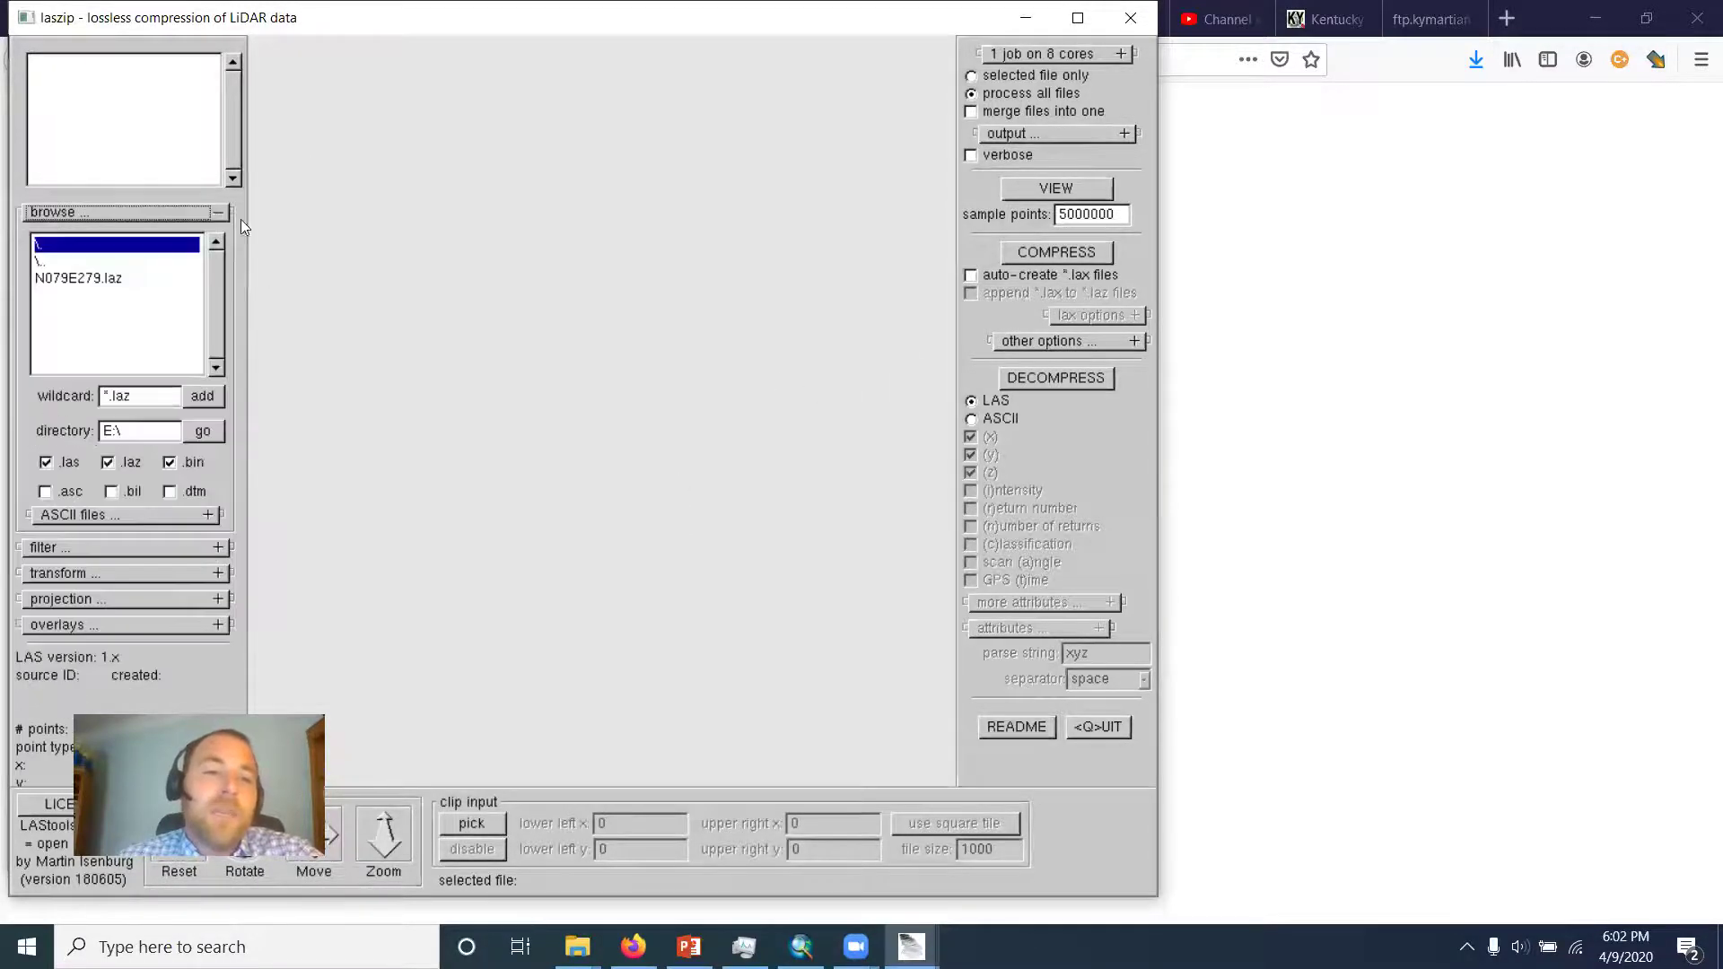
pyautogui.doubleClick(74, 278)
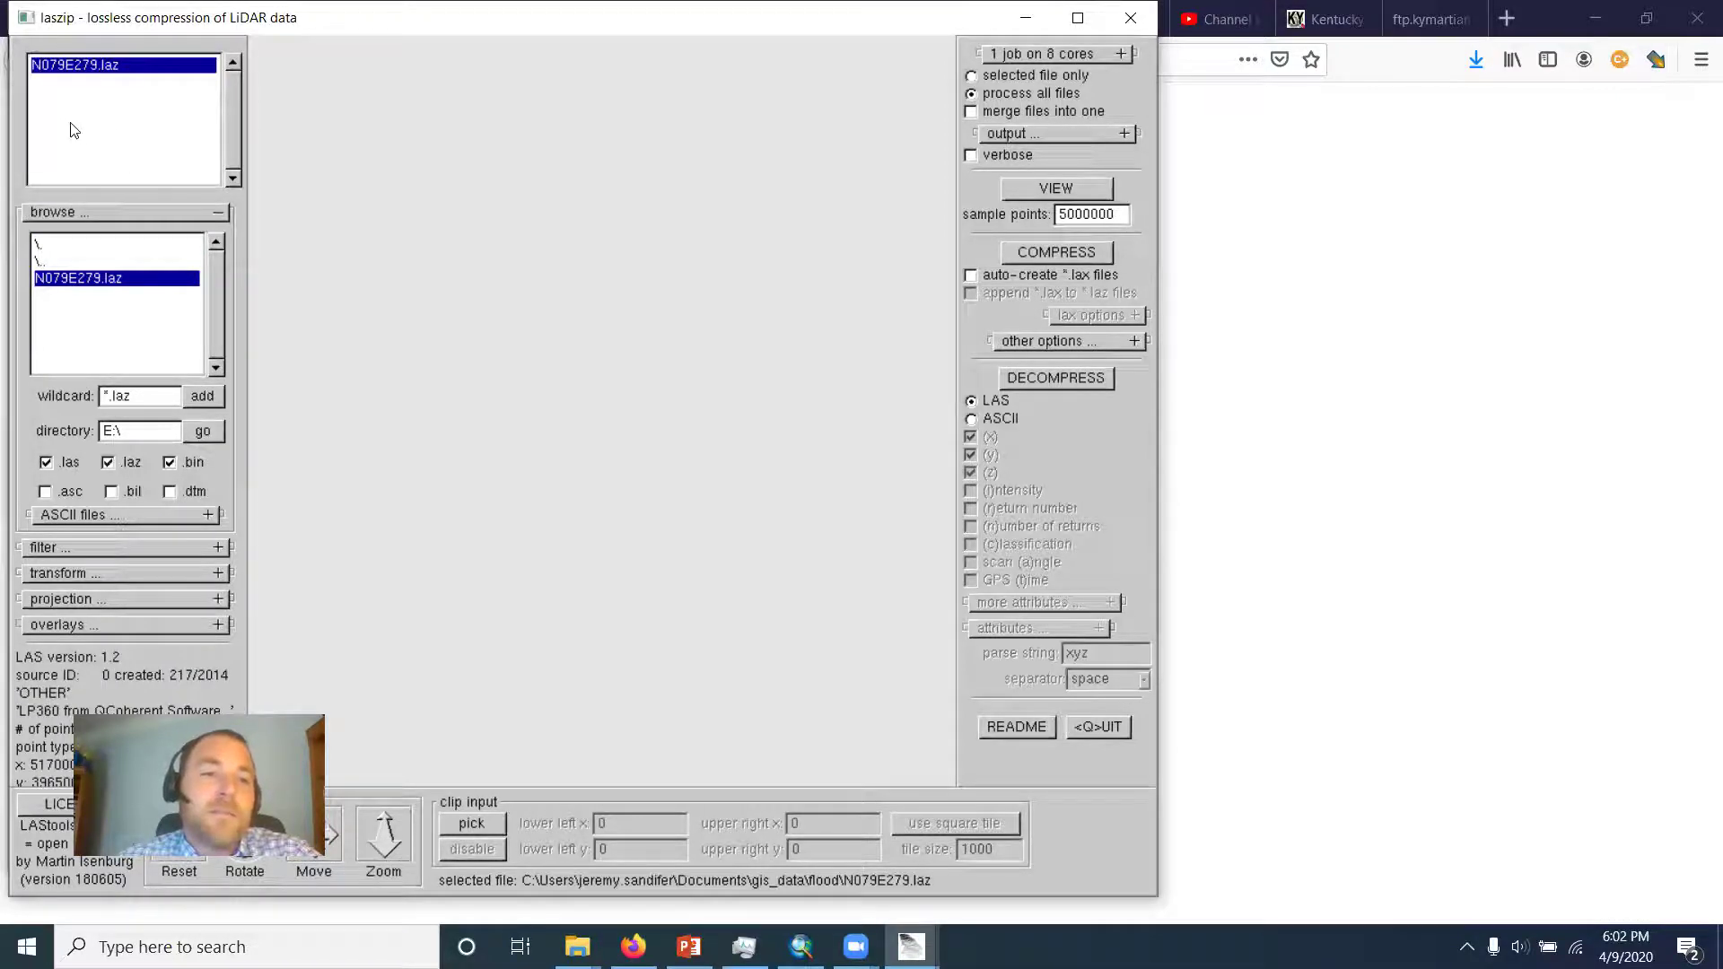
pyautogui.click(1124, 135)
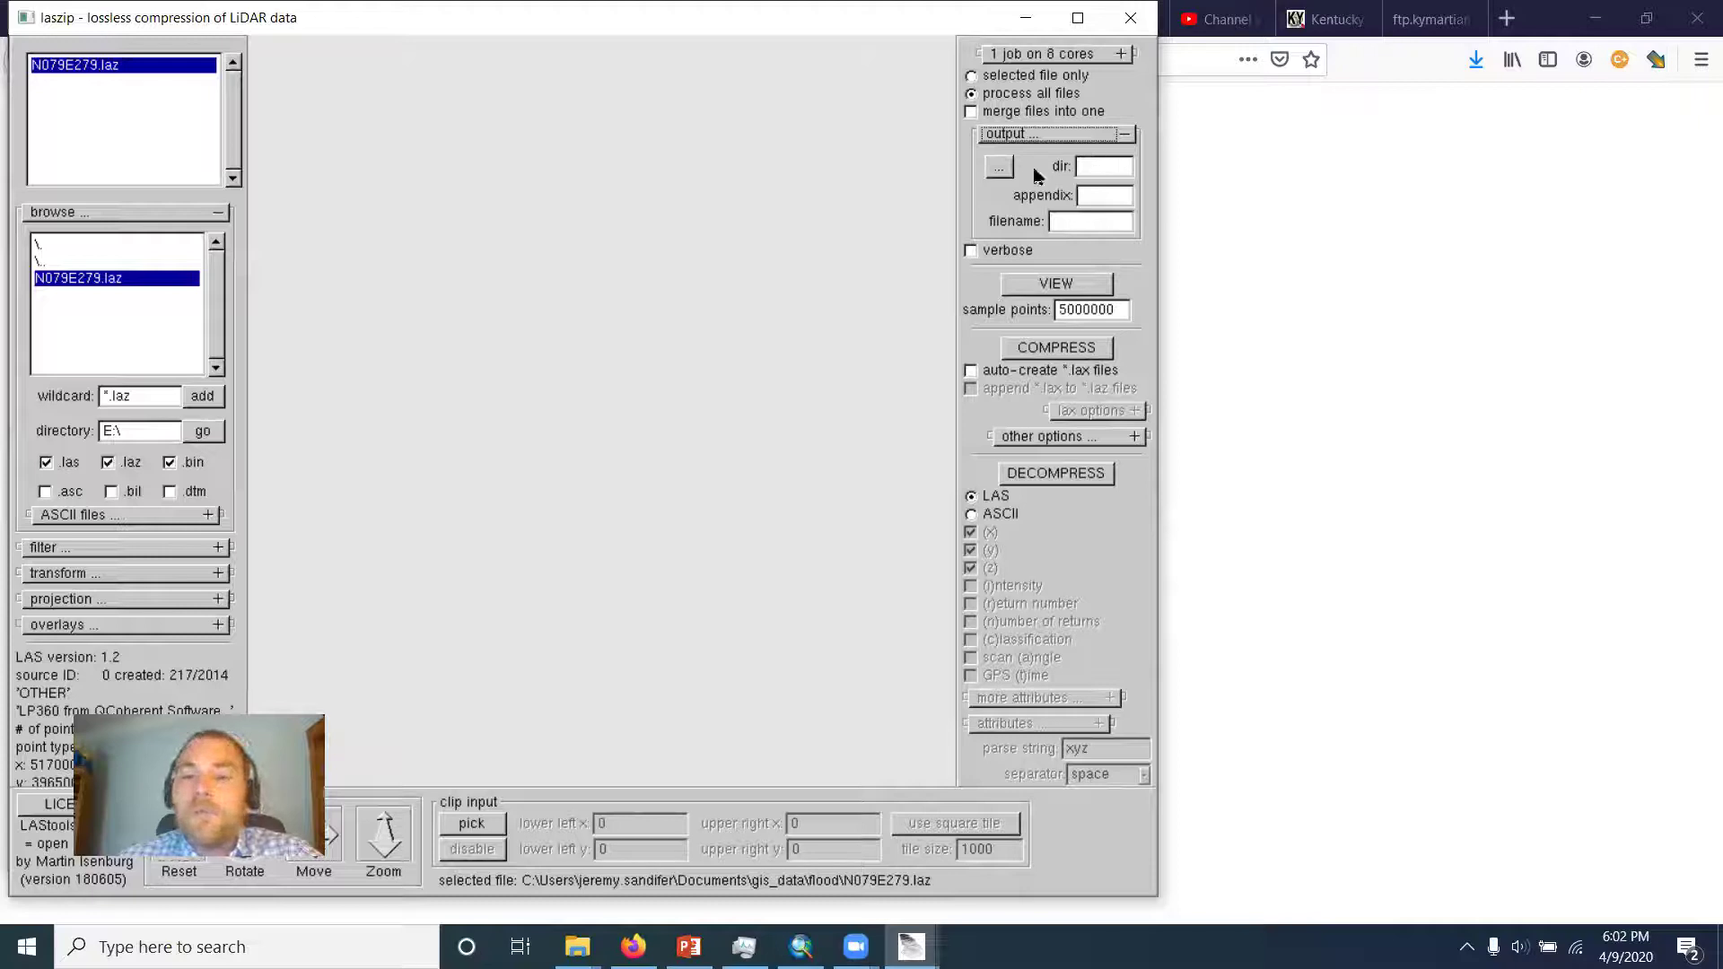
pyautogui.click(999, 167)
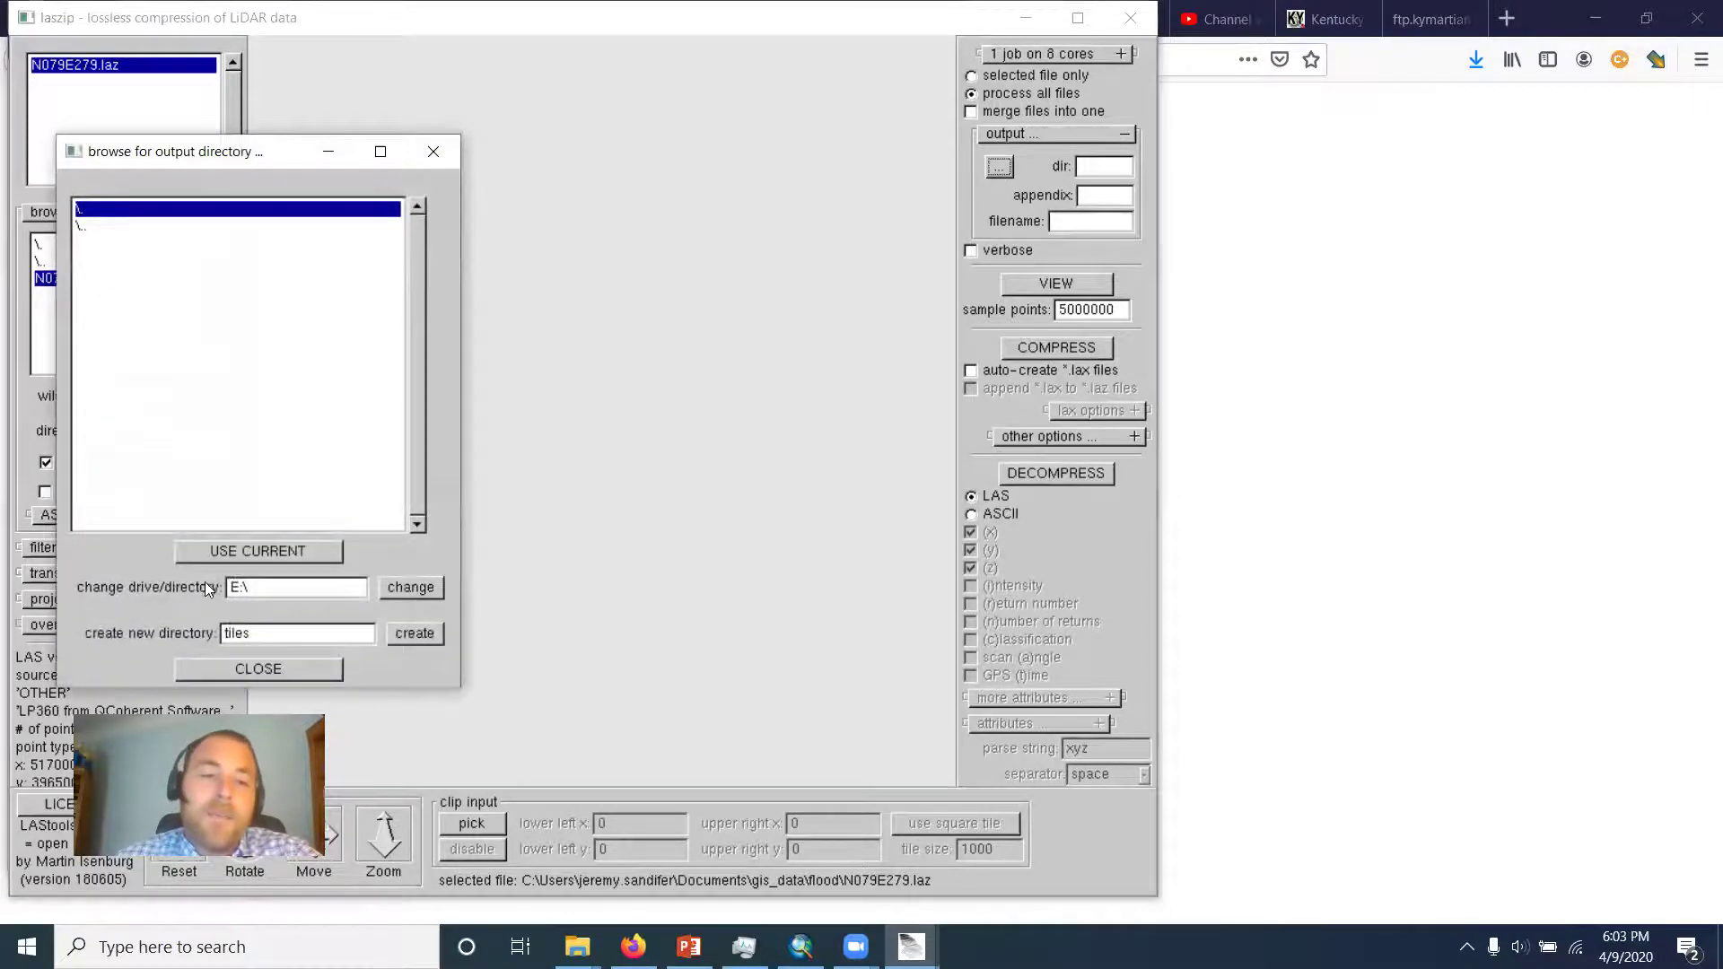
pyautogui.click(230, 553)
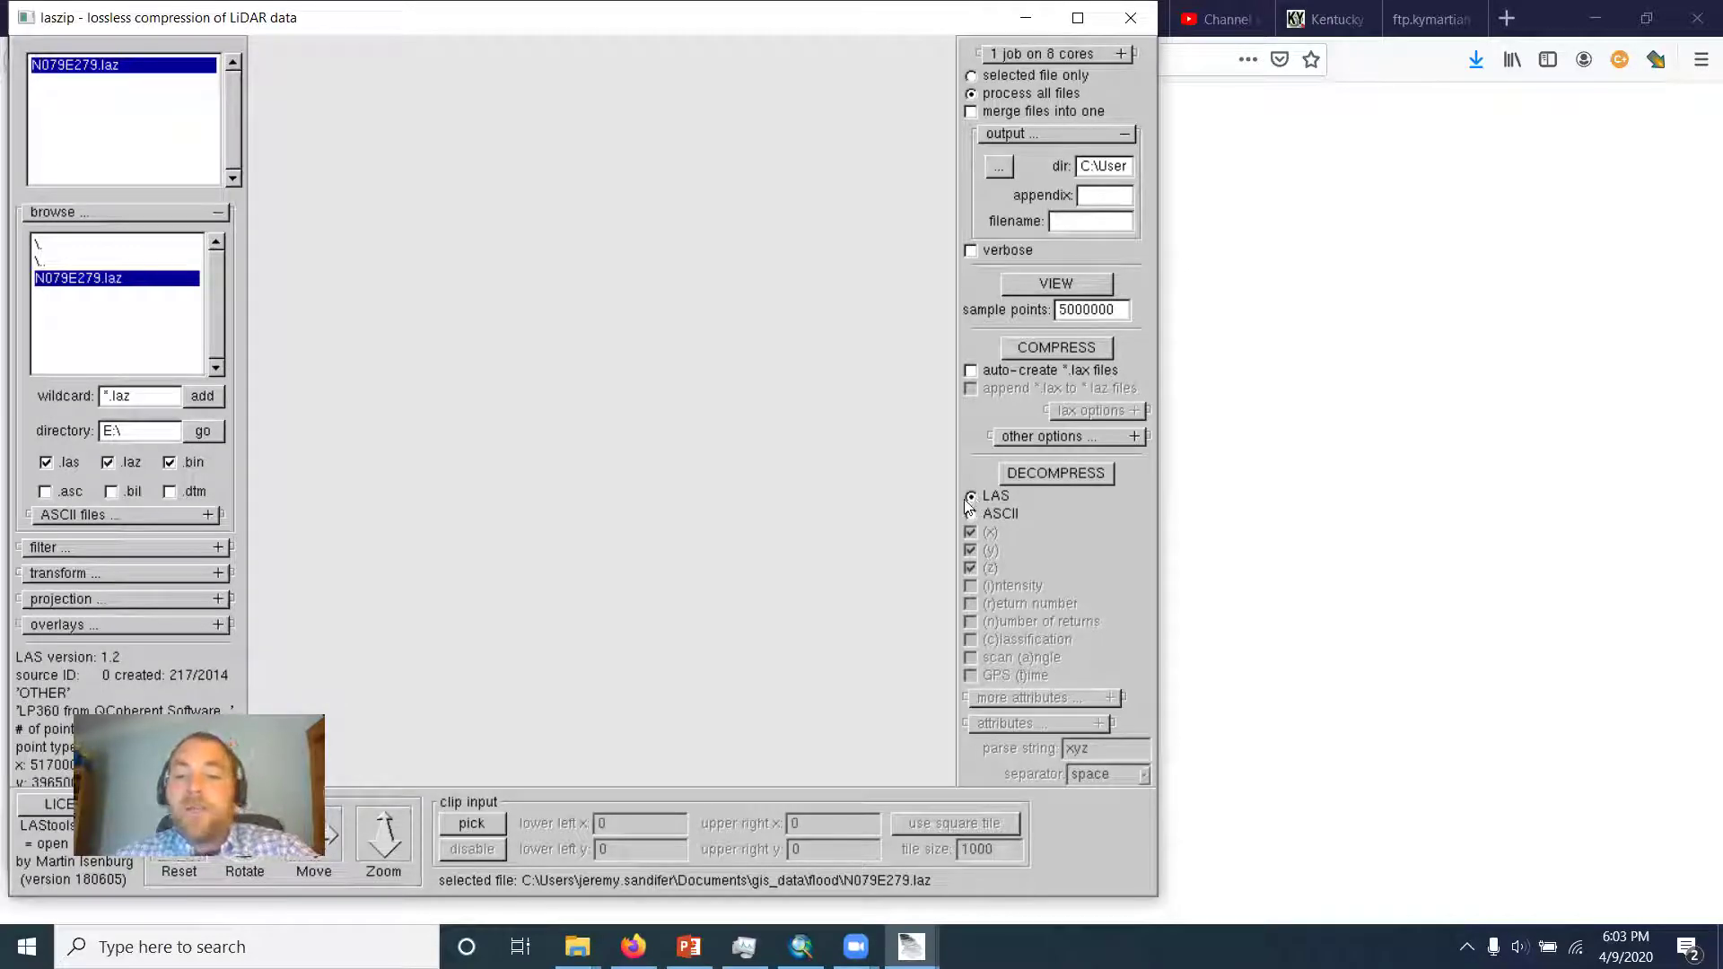
pyautogui.click(1059, 473)
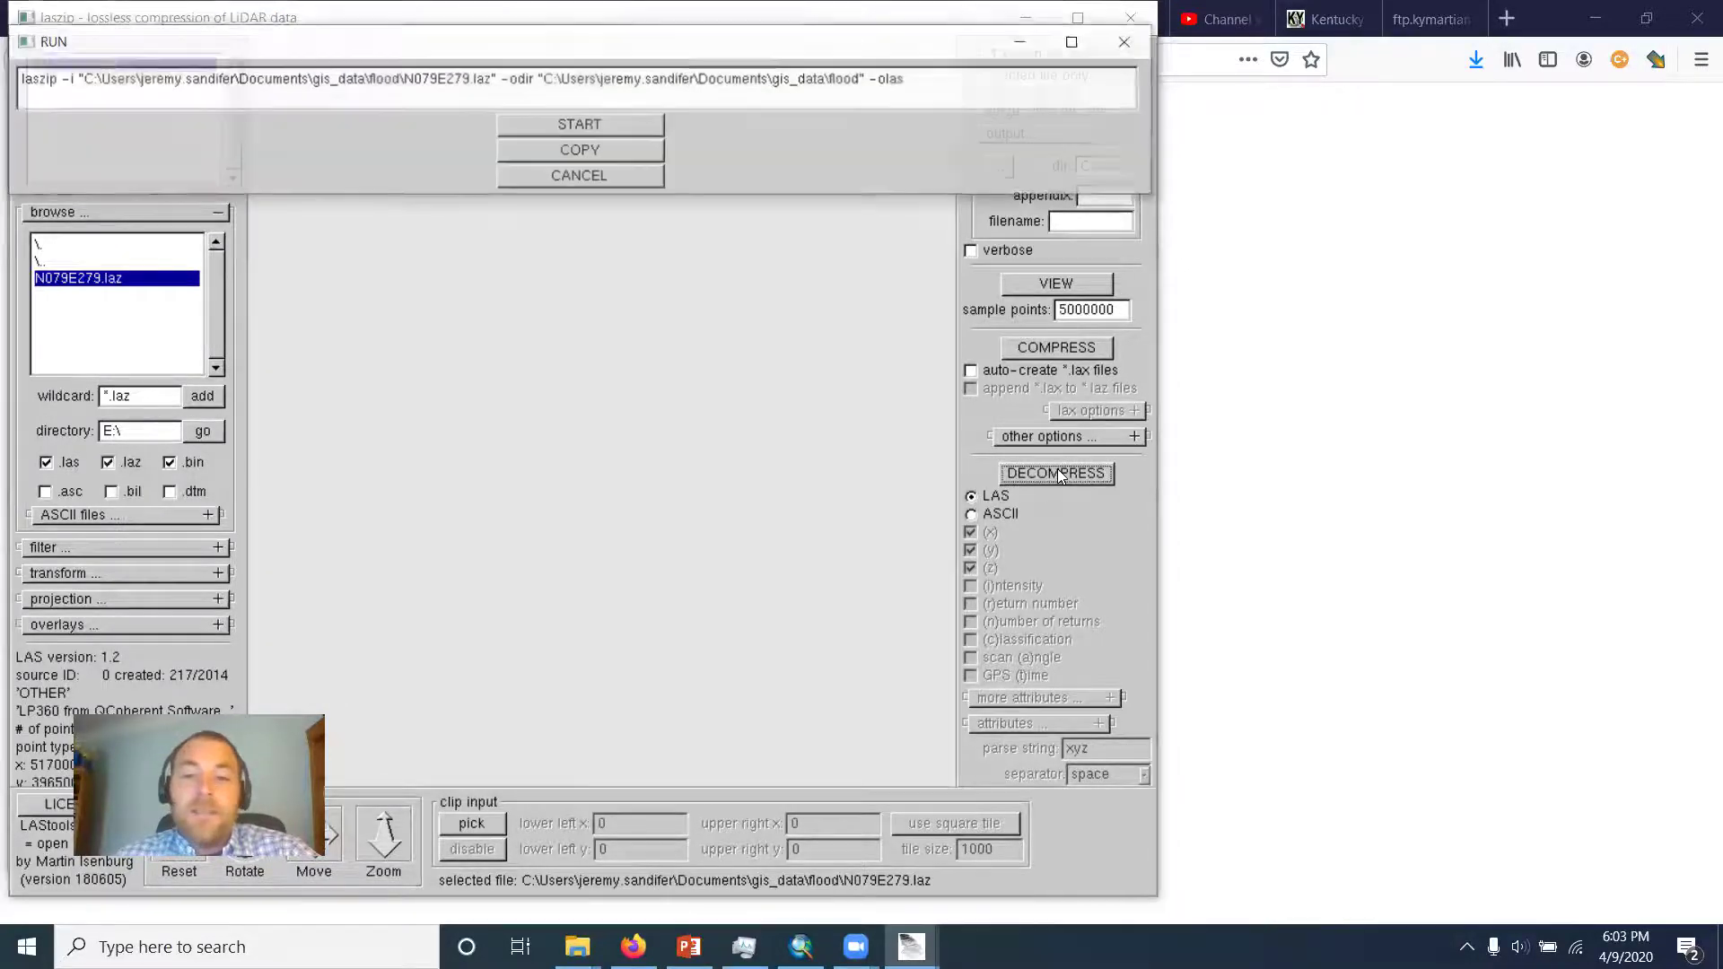
pyautogui.click(583, 122)
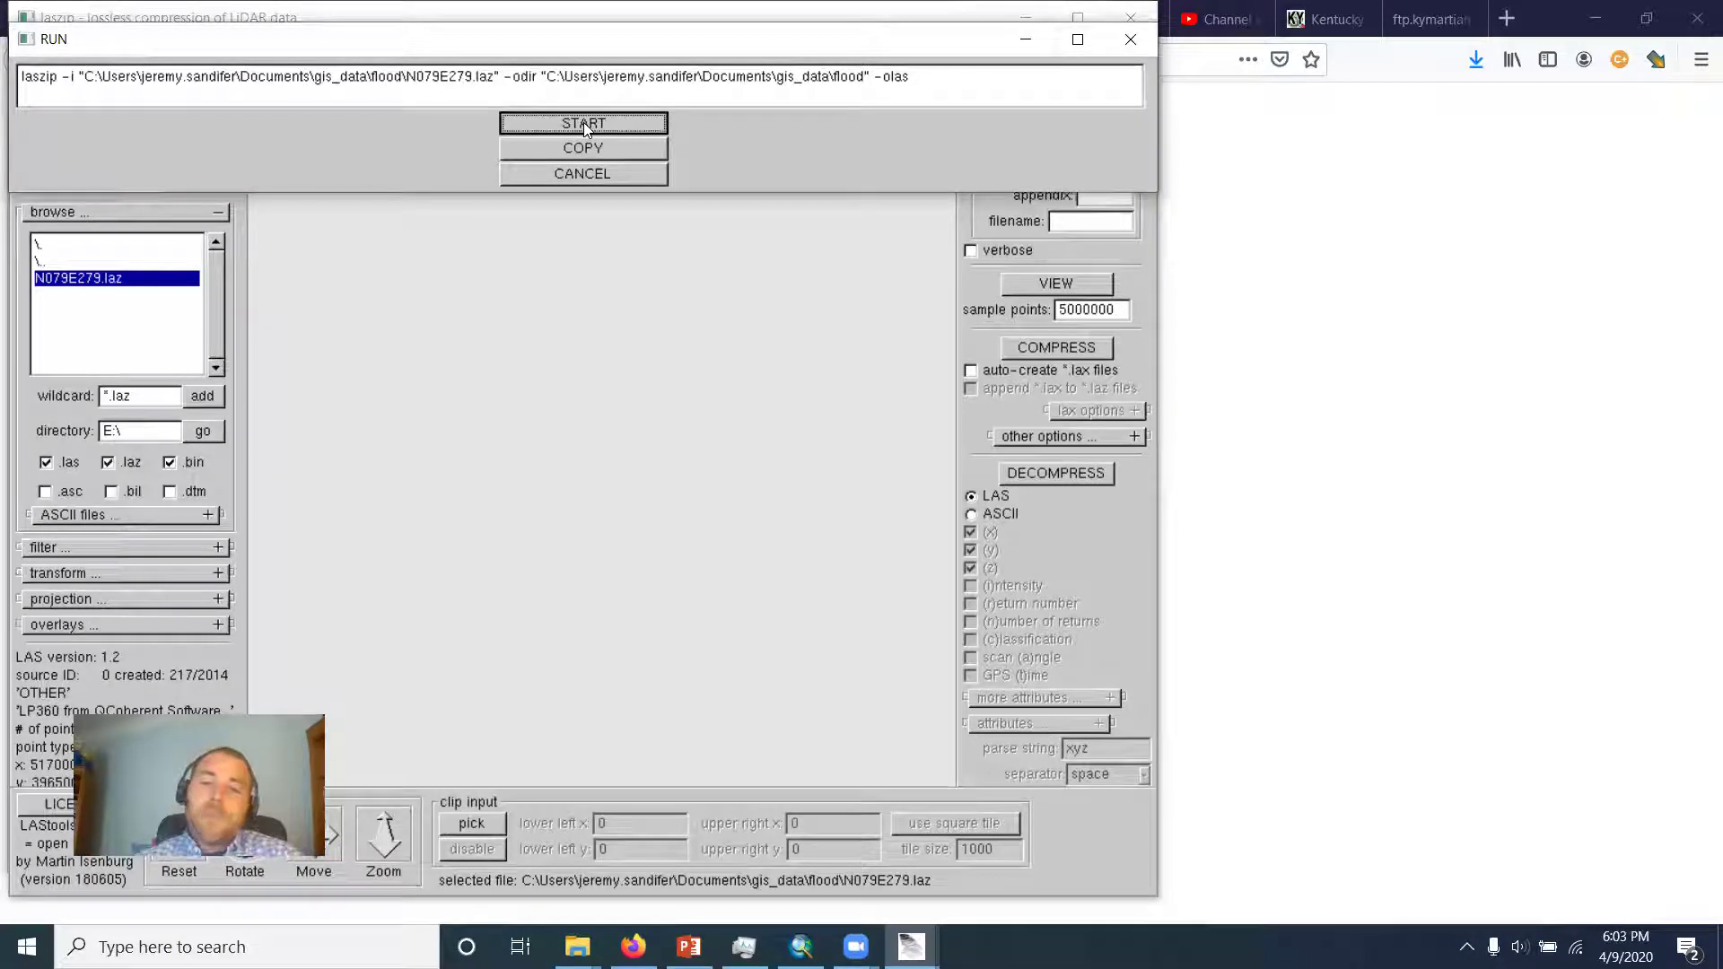
# Step: Watch disk activity in Task Manager during decompression, then return to the folder windows
pyautogui.click(758, 942)
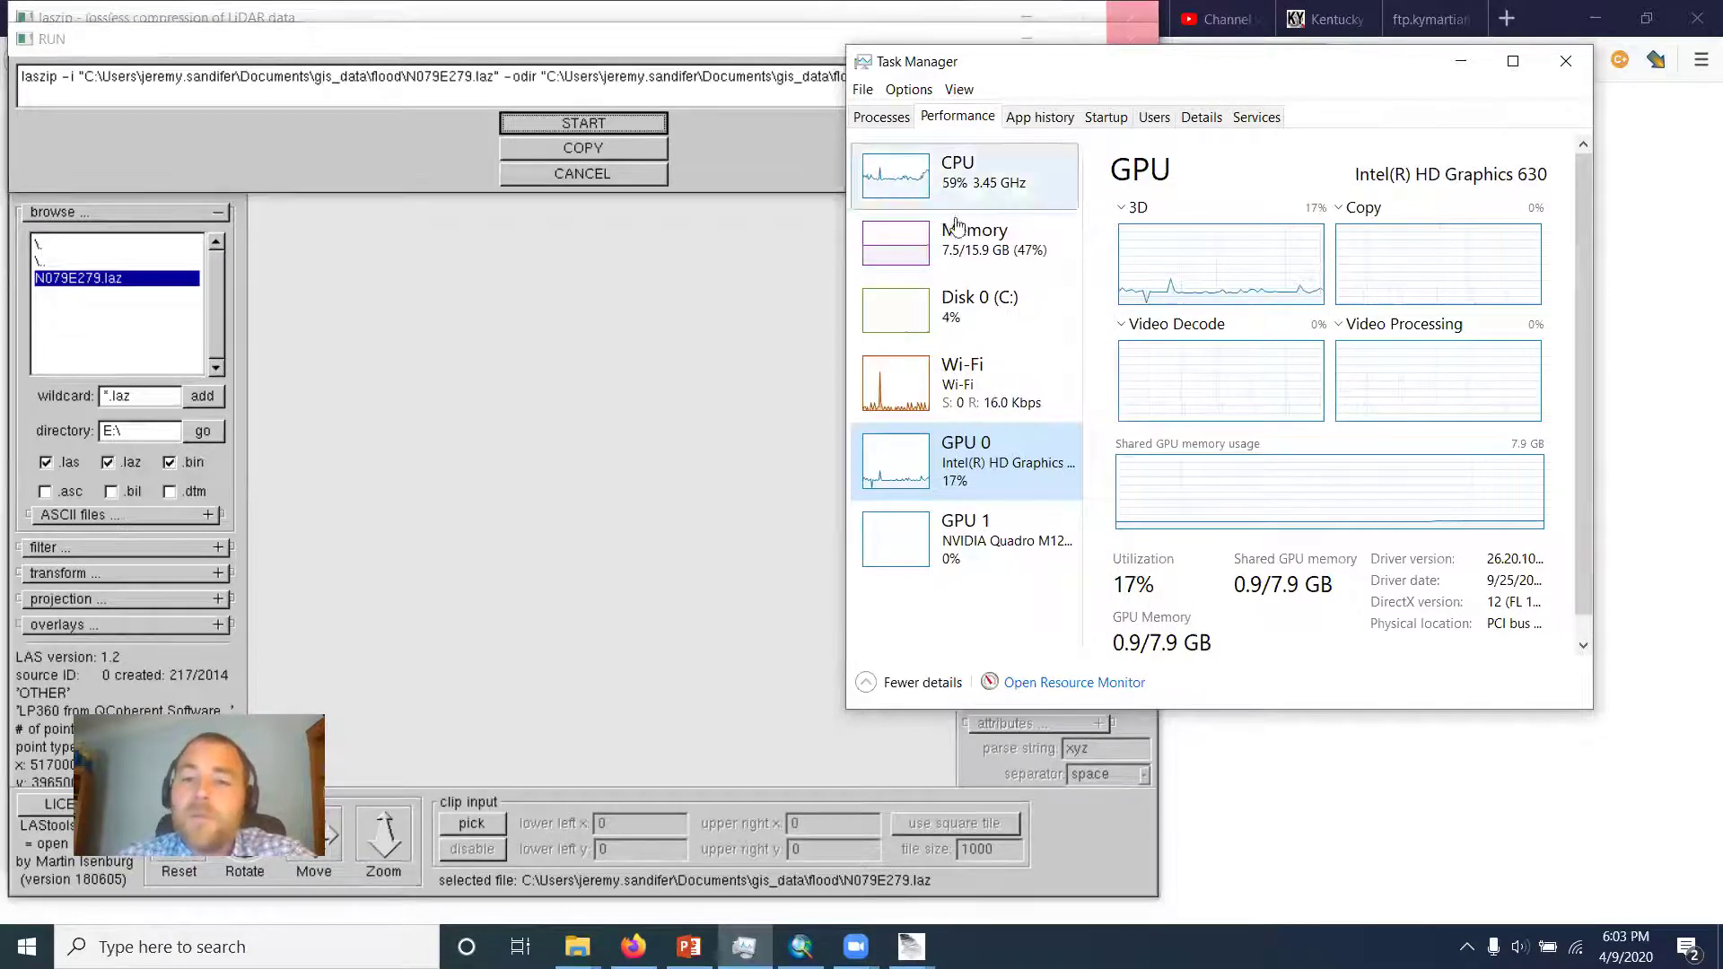
pyautogui.click(978, 306)
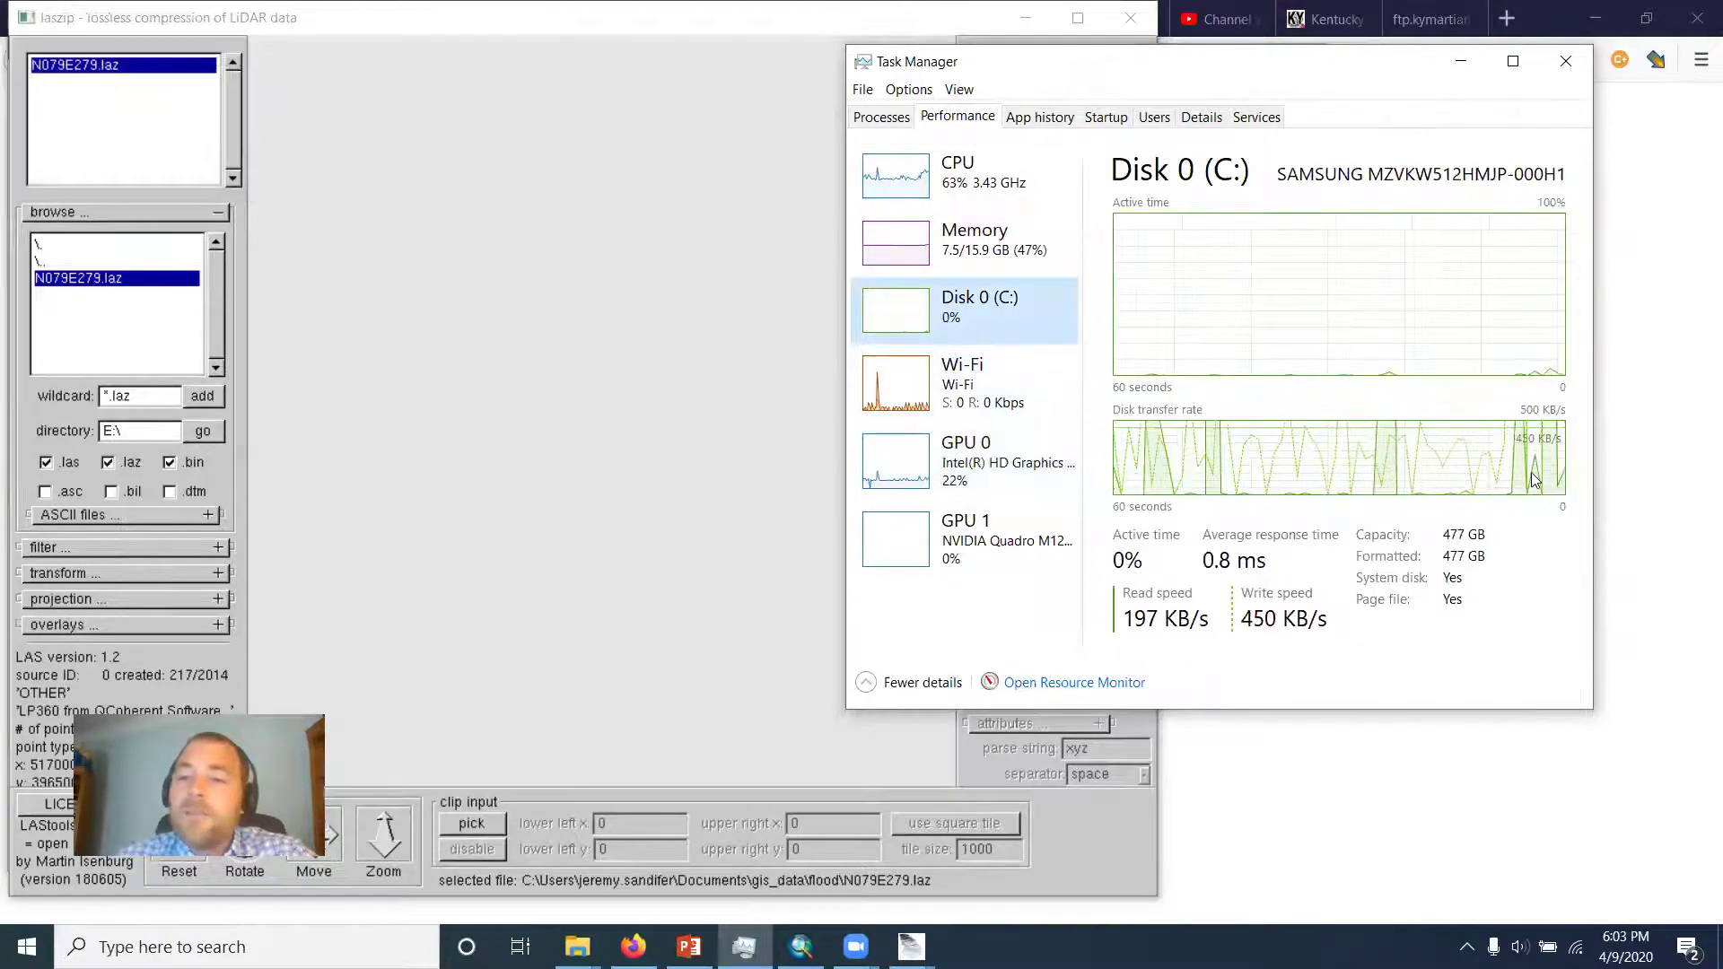
pyautogui.click(1463, 61)
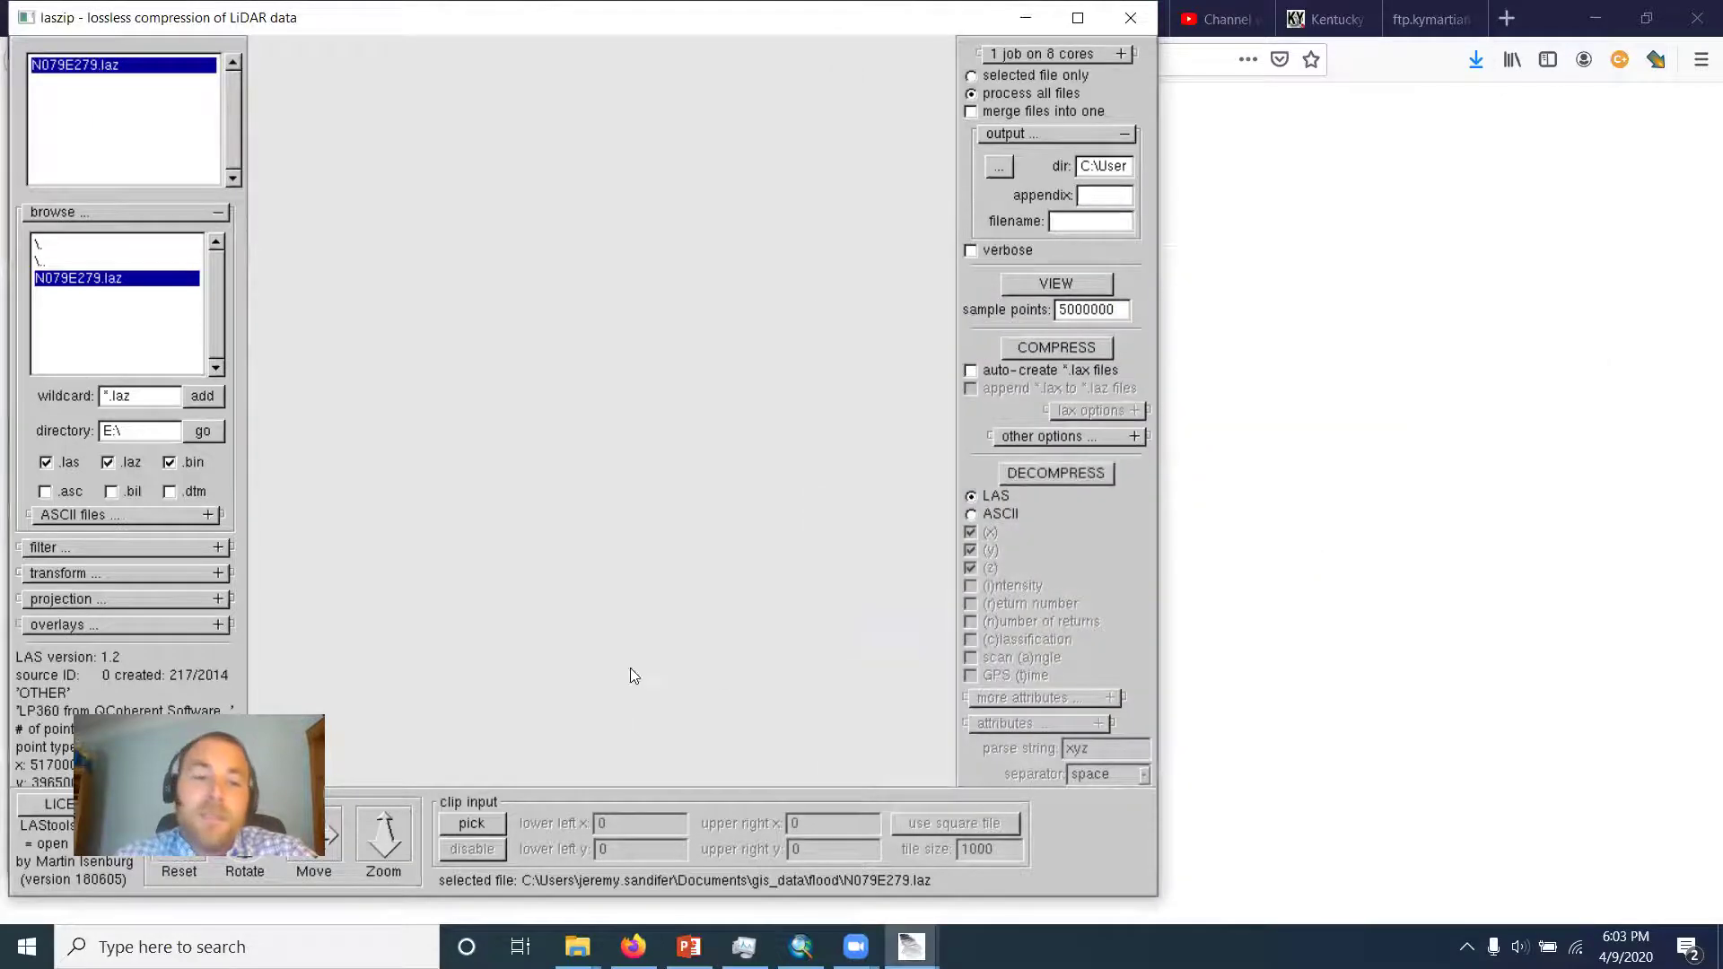
pyautogui.click(577, 947)
# Step: Compare the 47,596 KB N079E279.laz with the new 279,516 KB N079E279.las, then minimize Explorer
pyautogui.click(631, 850)
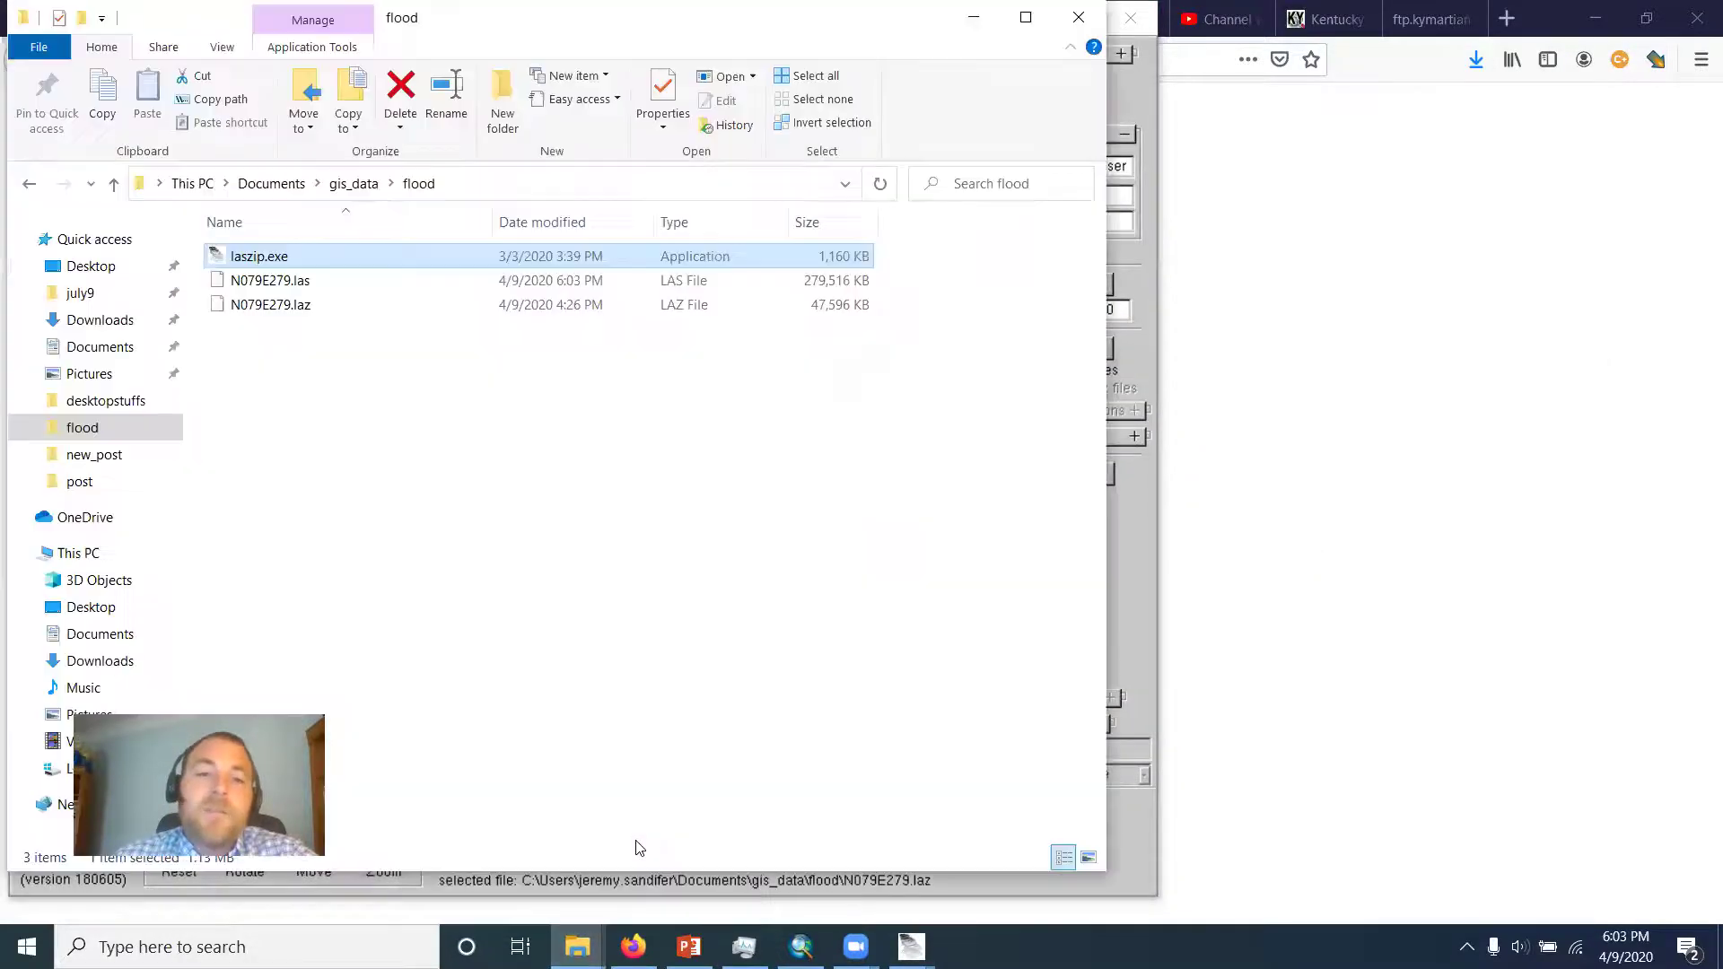
pyautogui.click(690, 510)
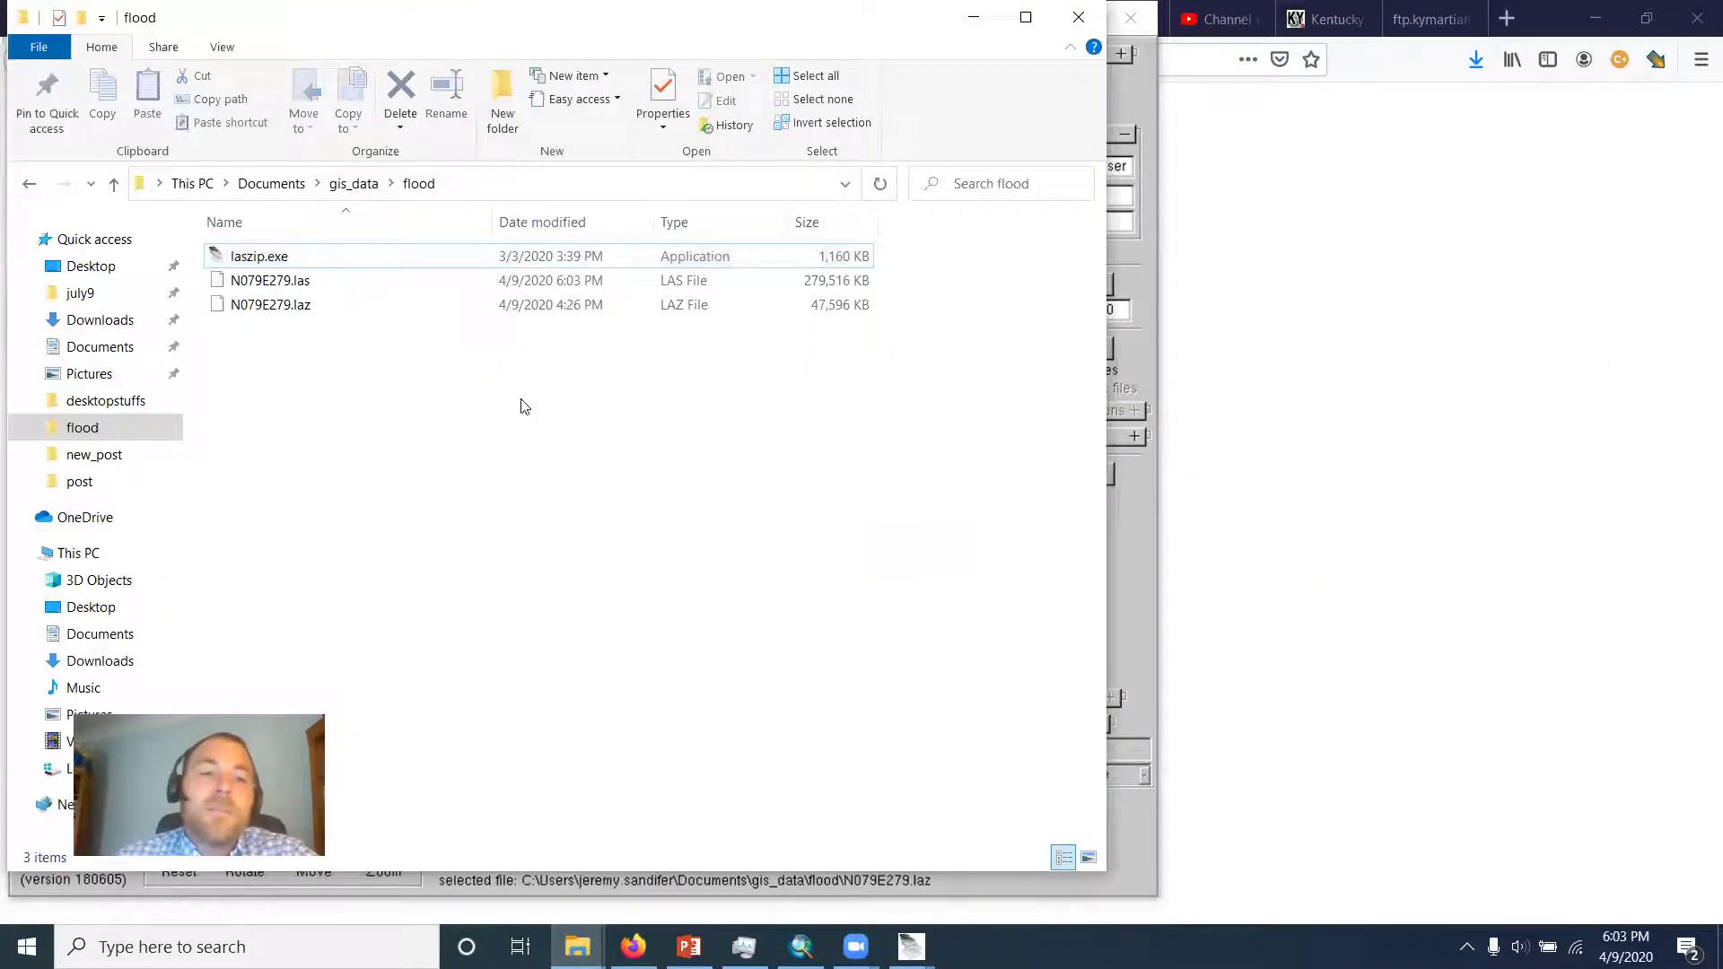
pyautogui.click(377, 282)
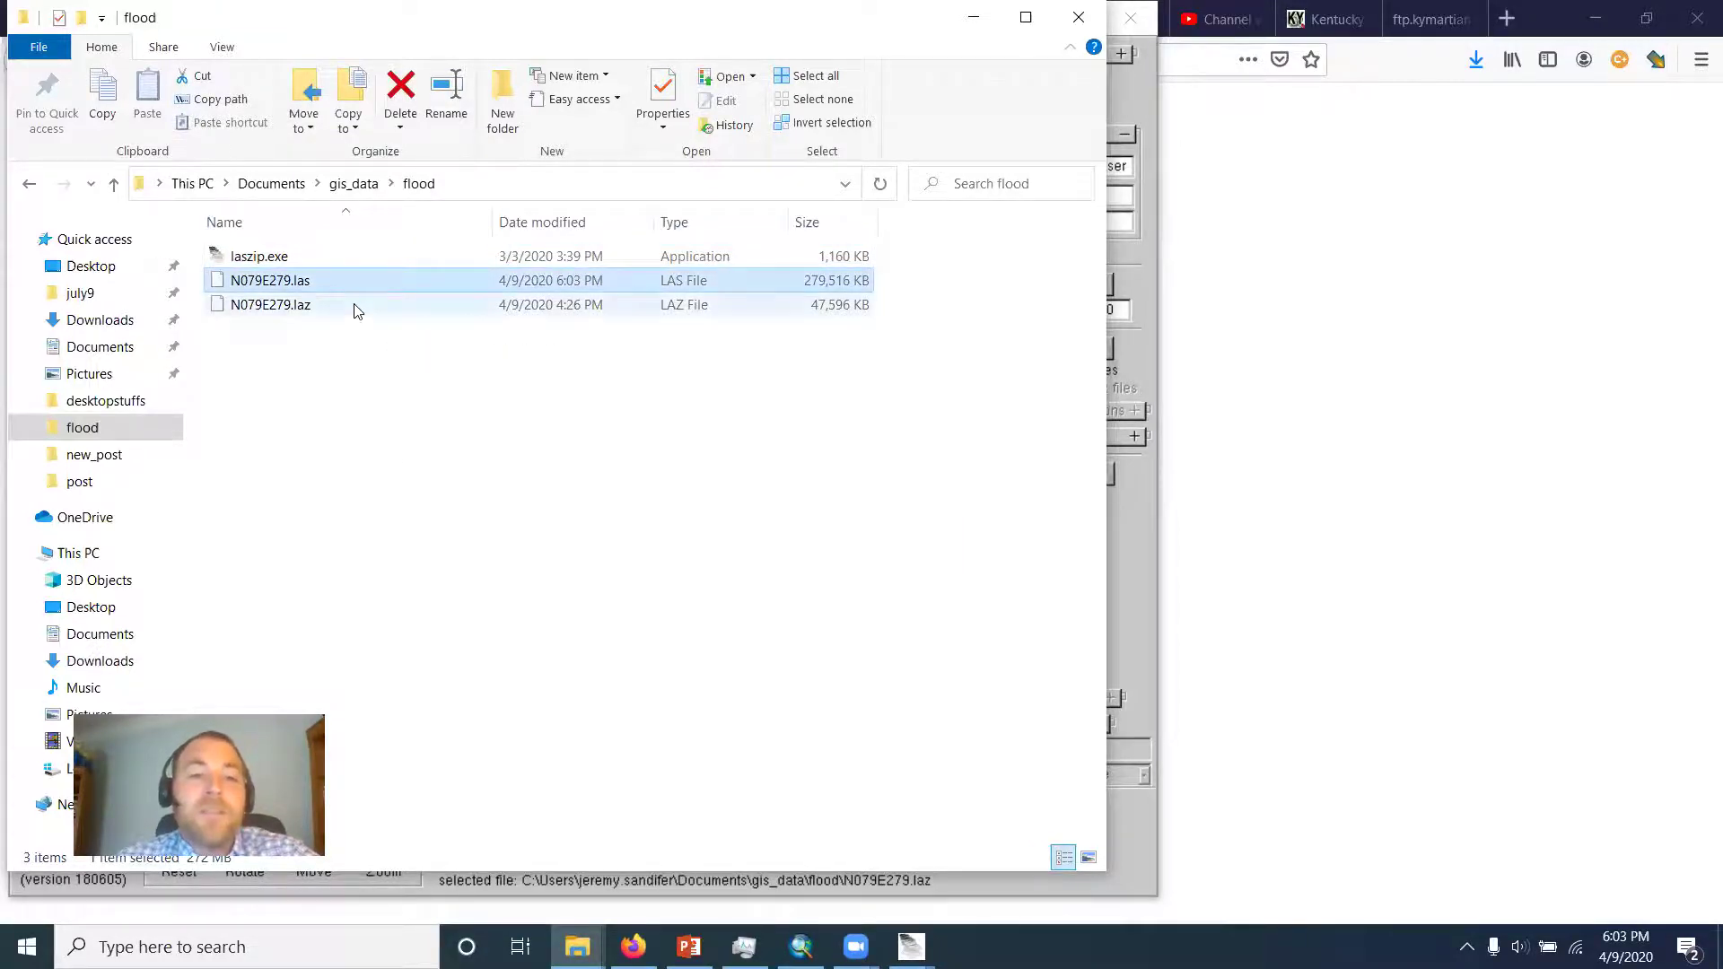
pyautogui.click(357, 306)
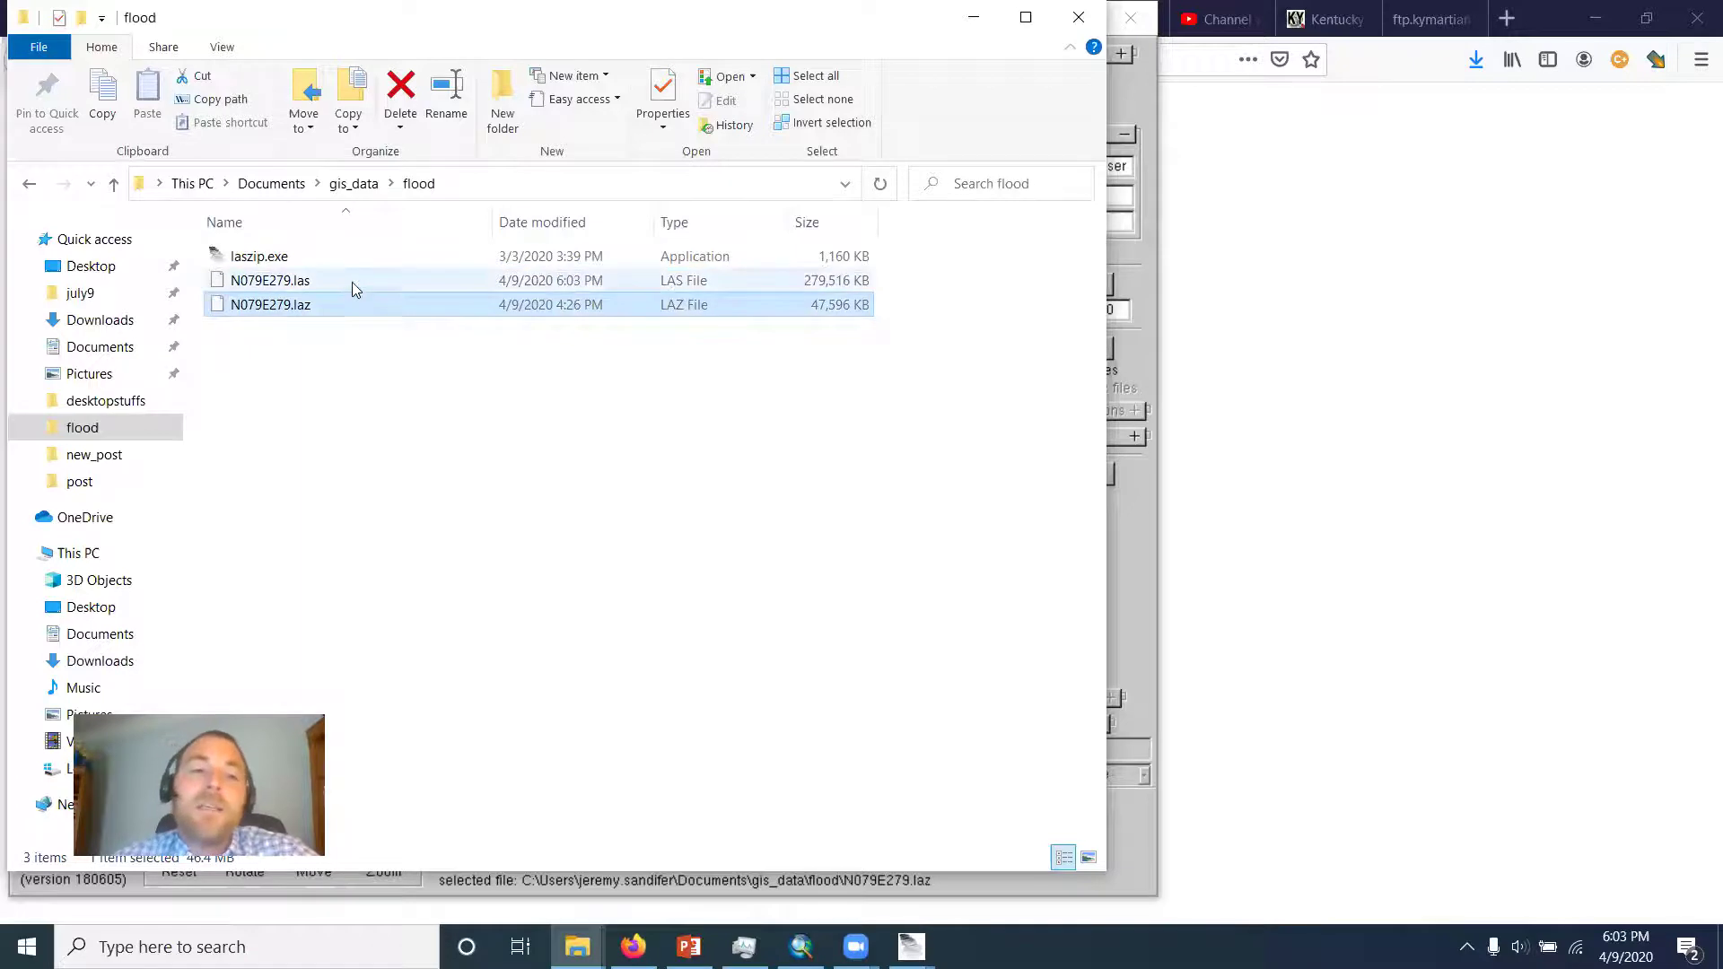
pyautogui.click(351, 282)
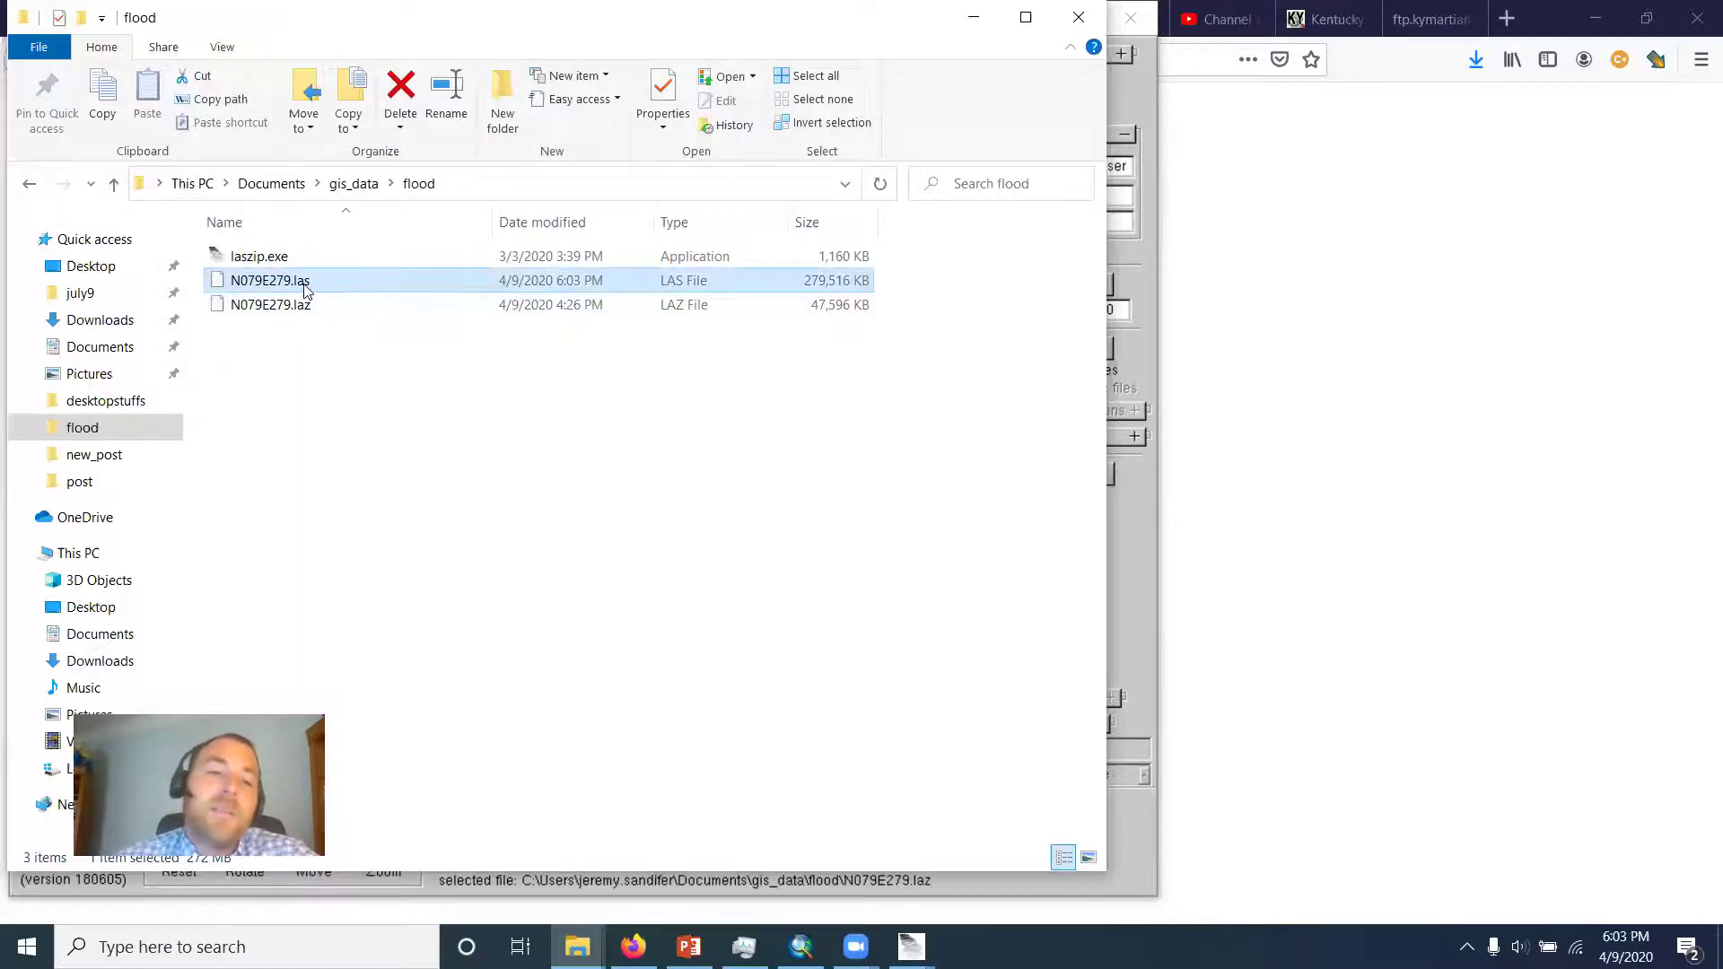
pyautogui.click(974, 17)
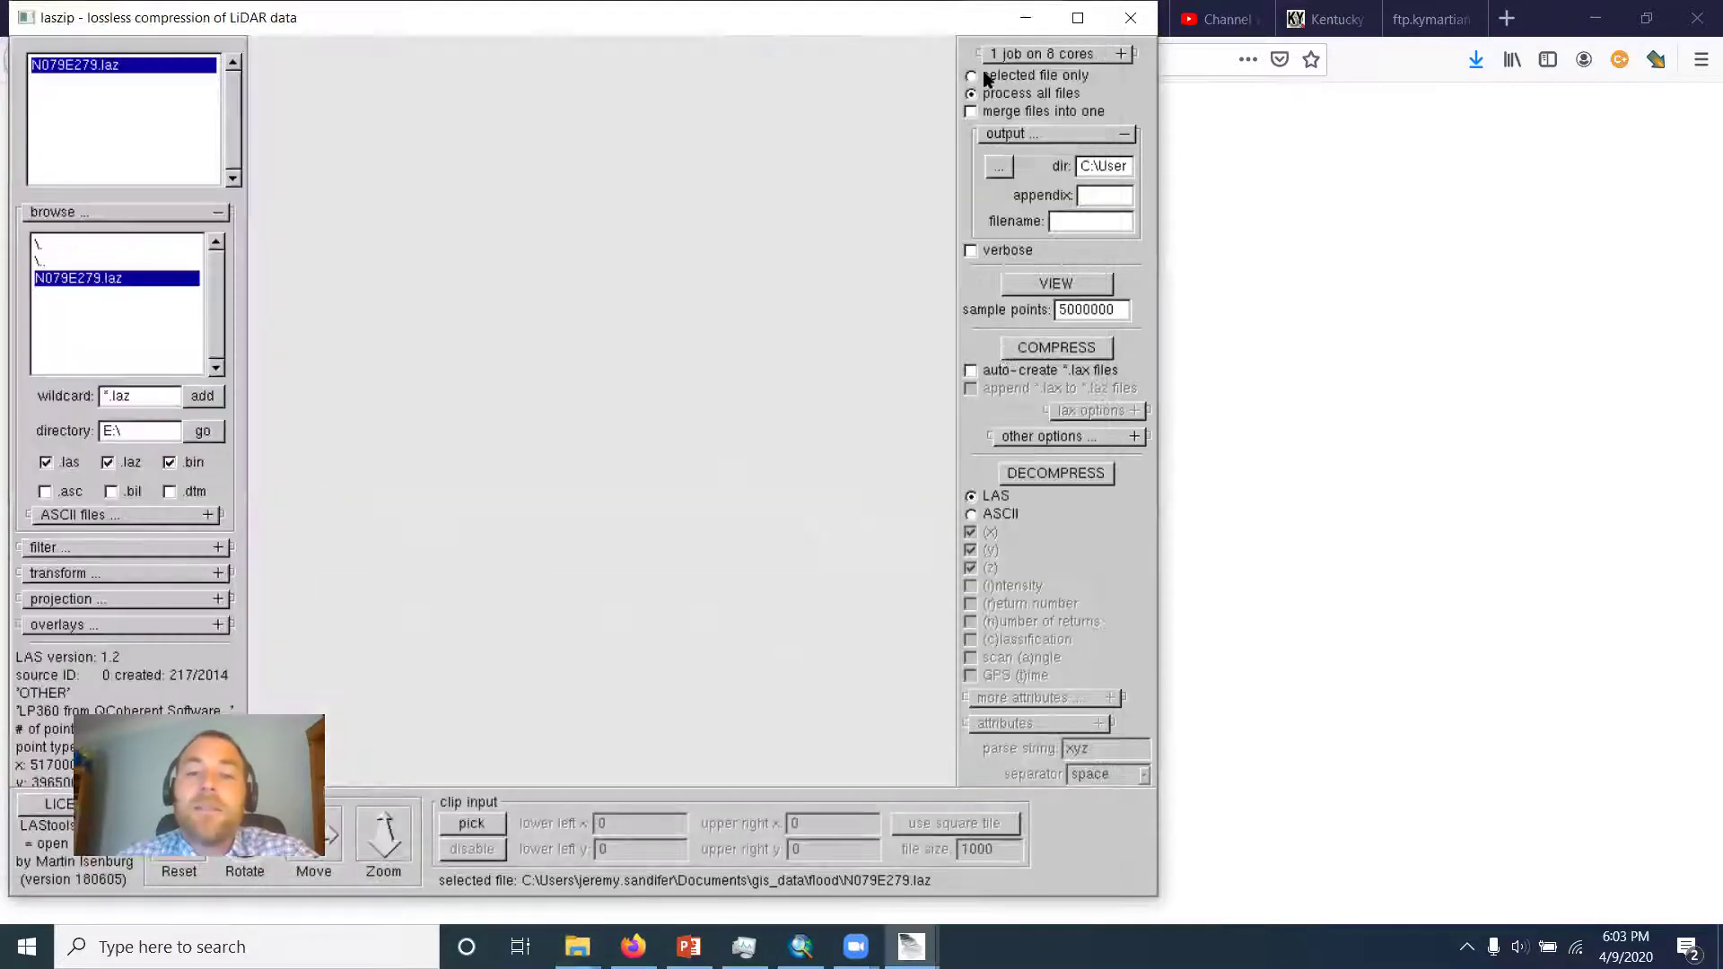
# Step: Switch to ArcMap and open the Catalog with KyPtCloudTileIndex collapsed
pyautogui.hotkey('alt', 'Tab')
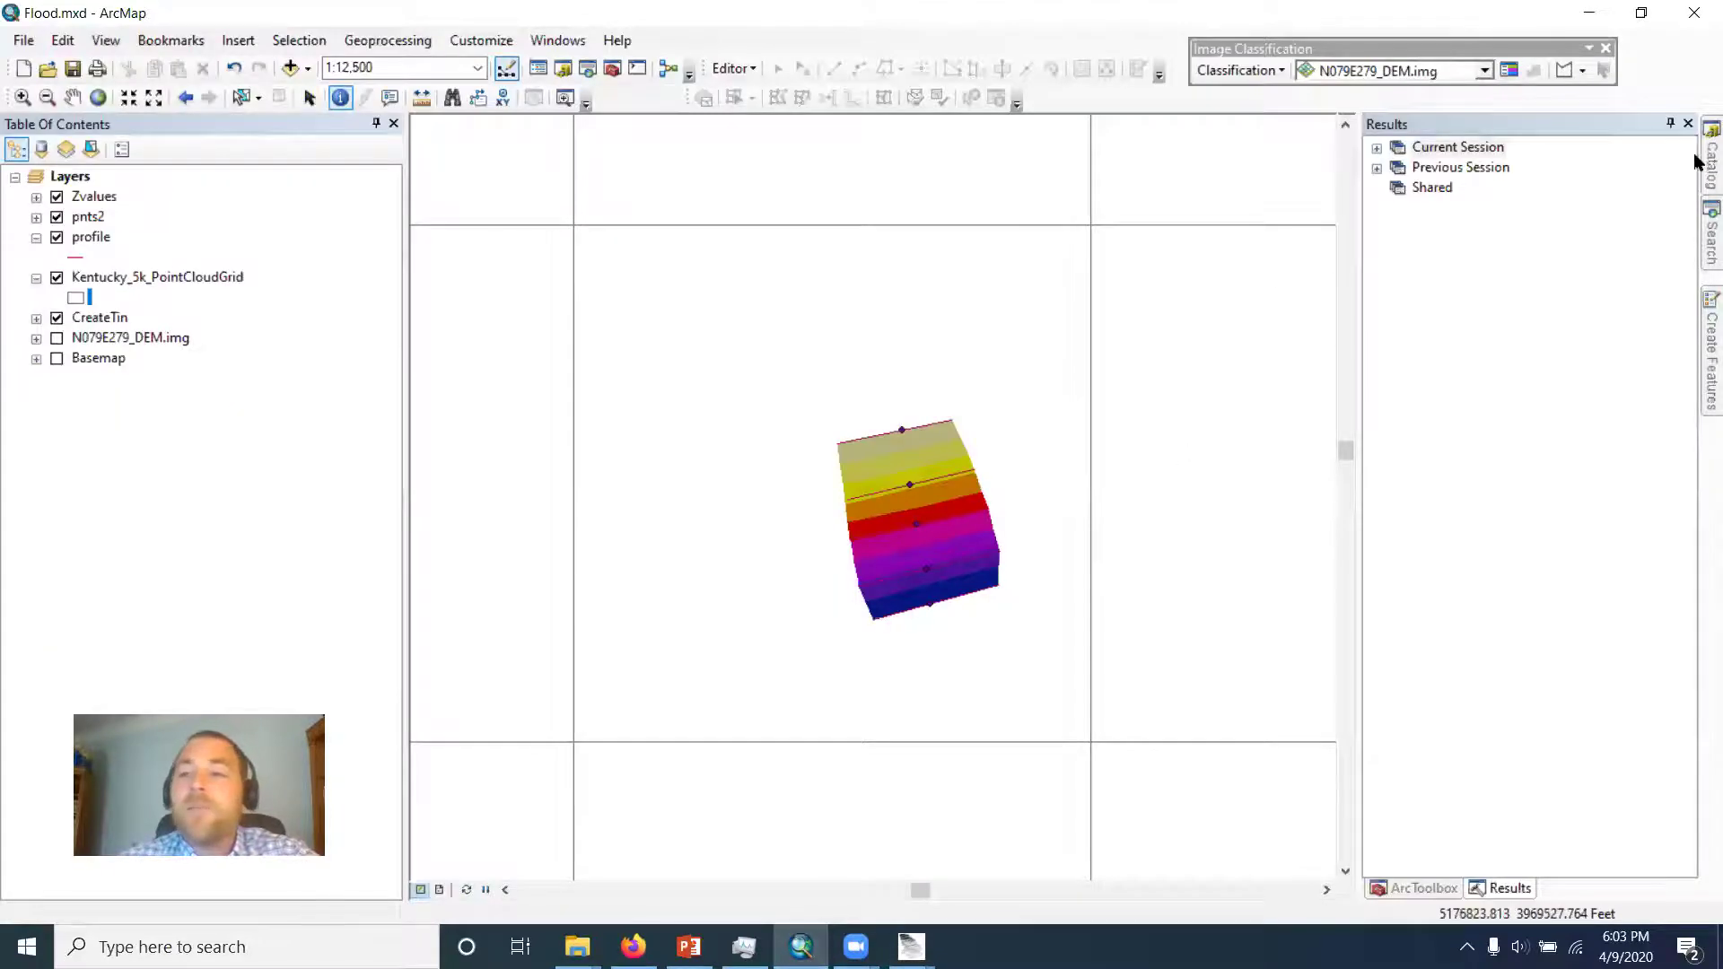
pyautogui.click(1710, 157)
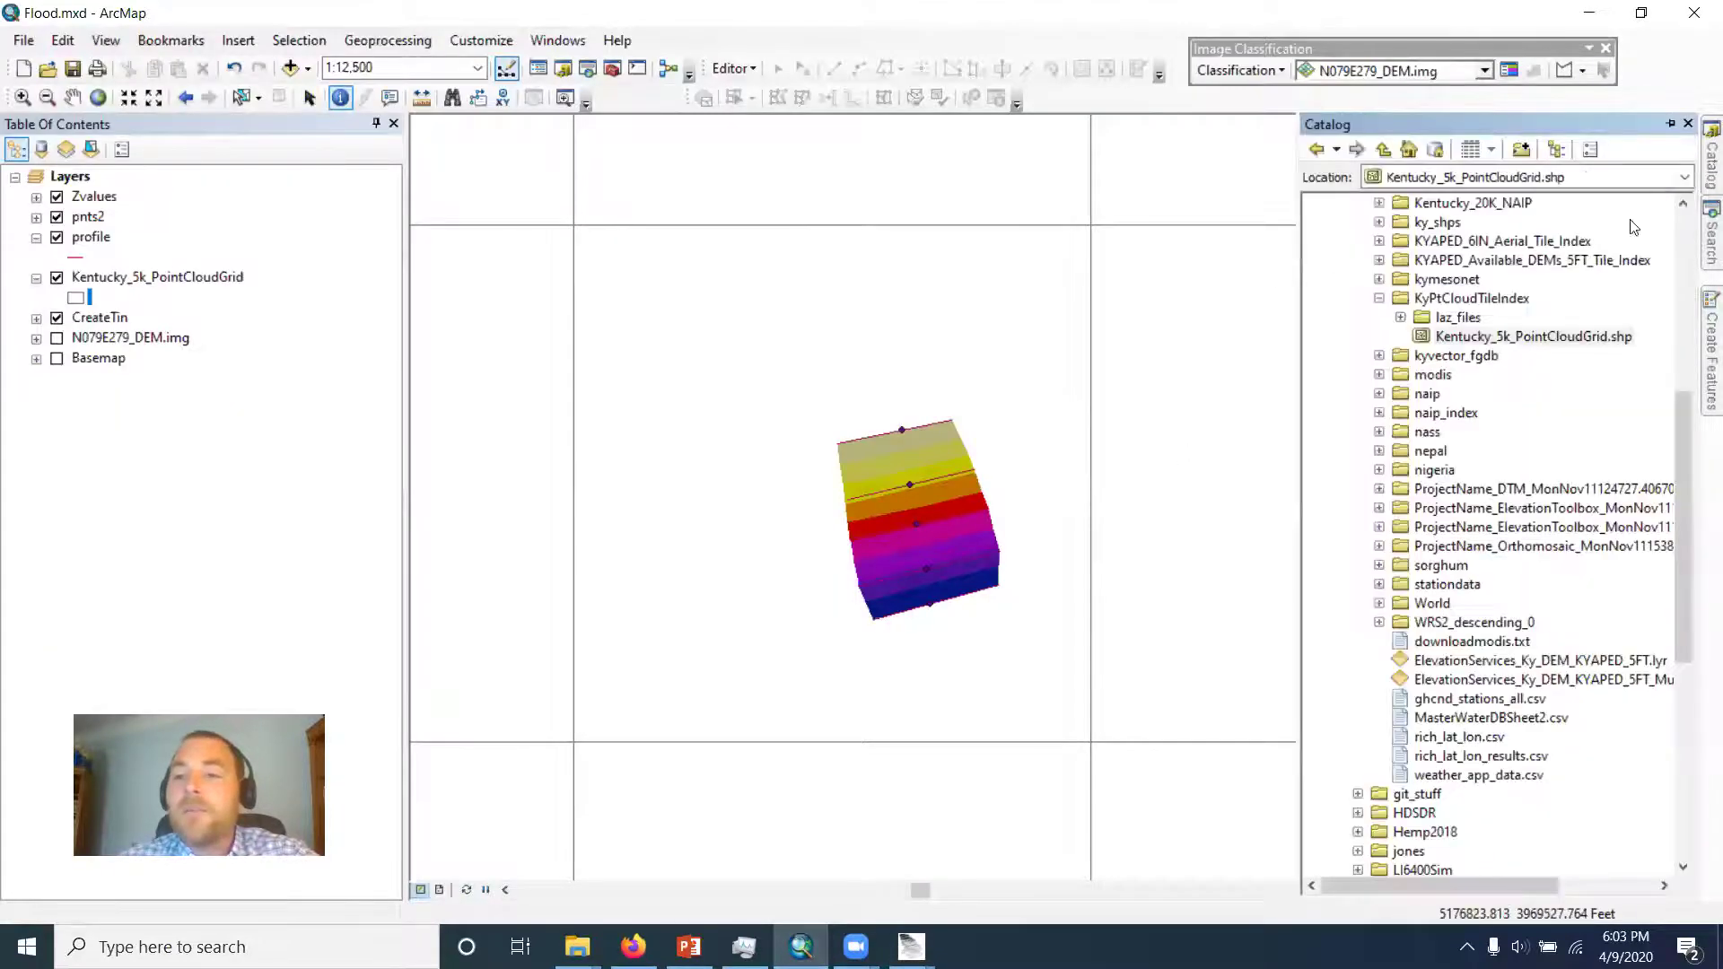
pyautogui.click(1380, 299)
pyautogui.scroll(7, 1388, 346)
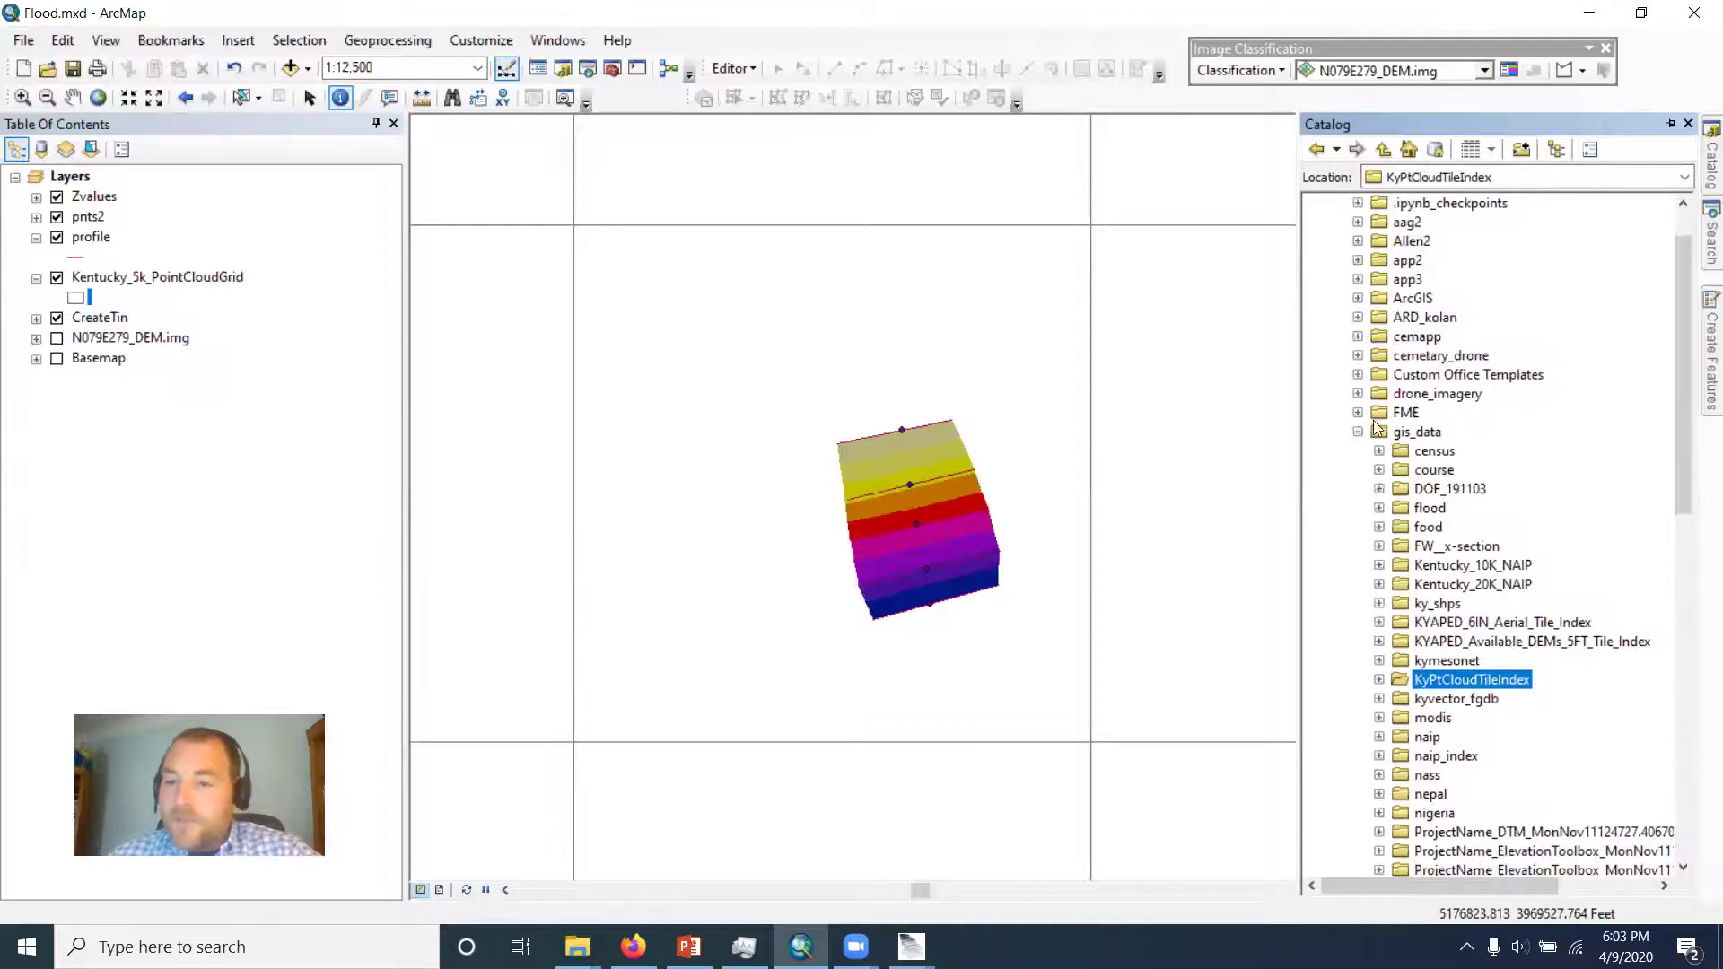
pyautogui.scroll(-1, 1403, 489)
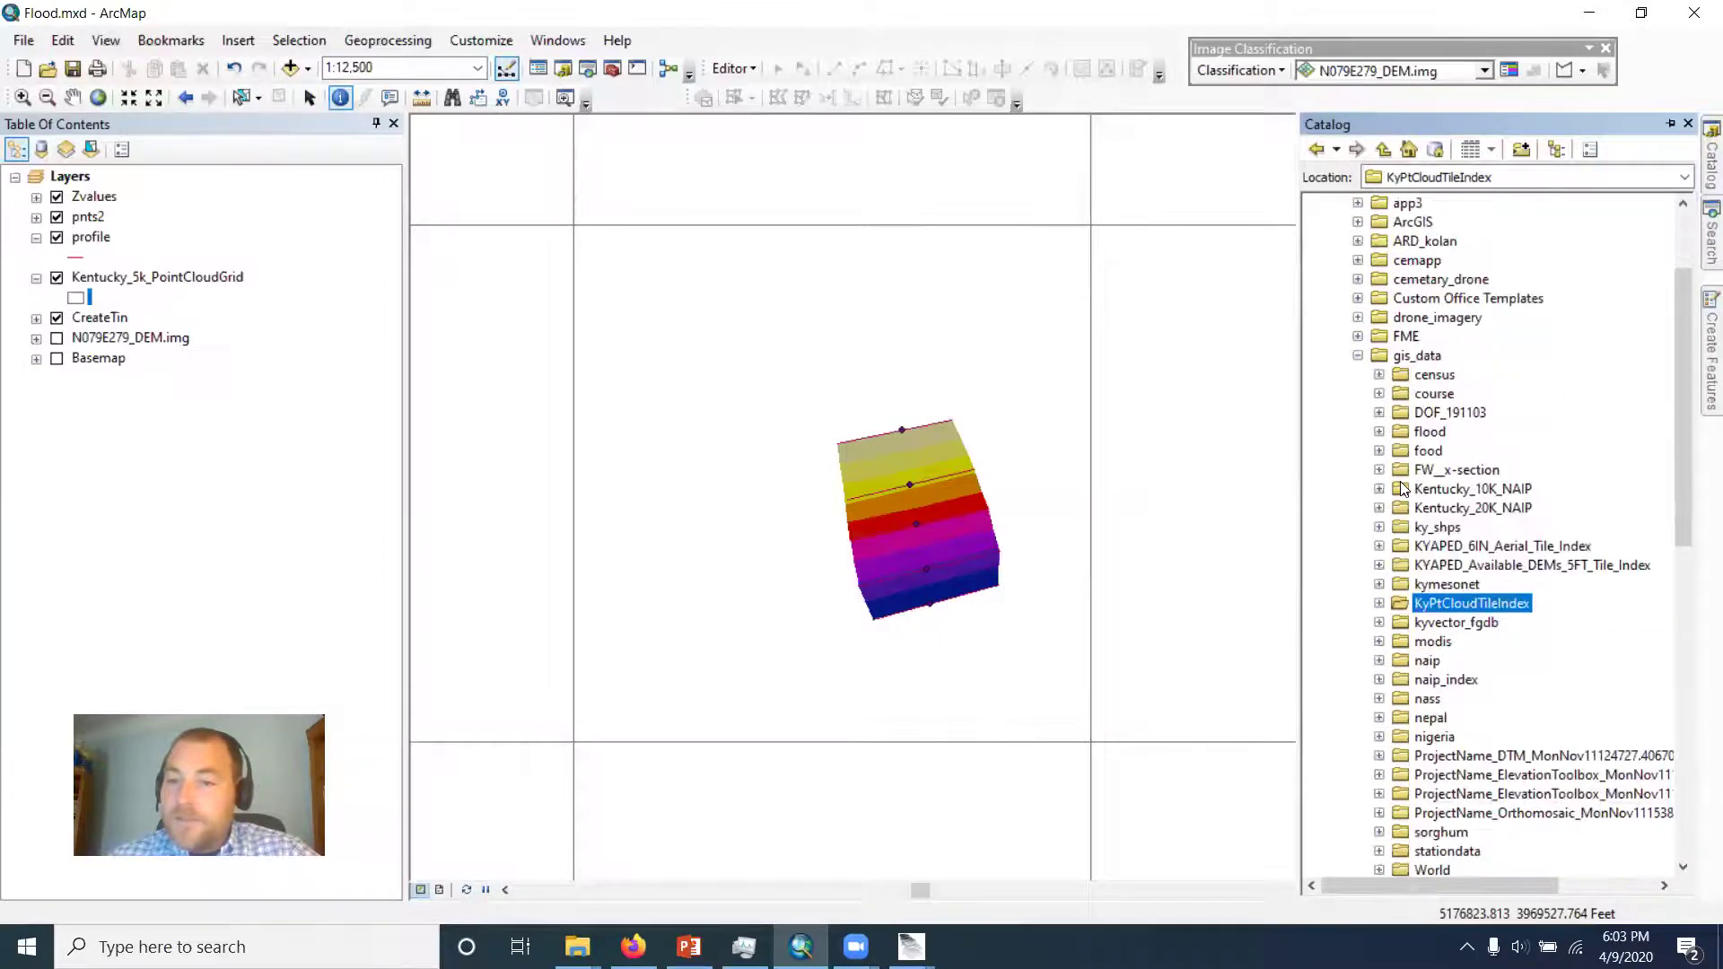
# Step: Refresh the flood folder, expand it and select the new N079E279.las
pyautogui.click(1430, 432)
pyautogui.rightClick(1436, 432)
pyautogui.click(1497, 544)
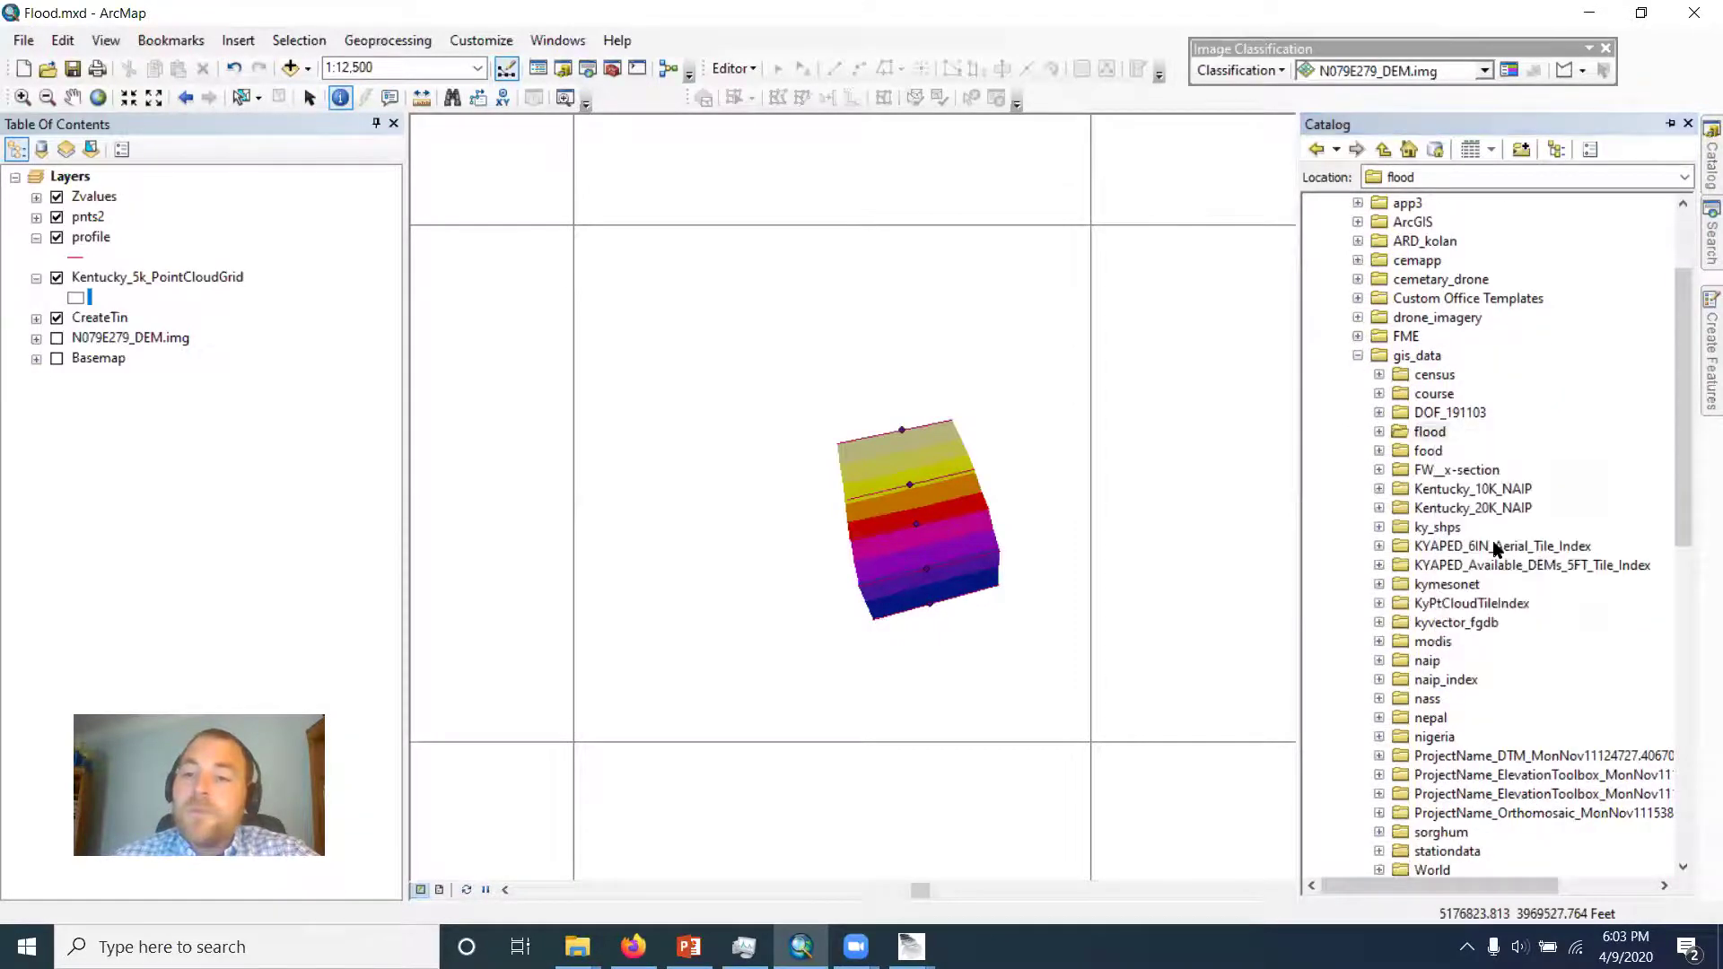
pyautogui.click(1379, 432)
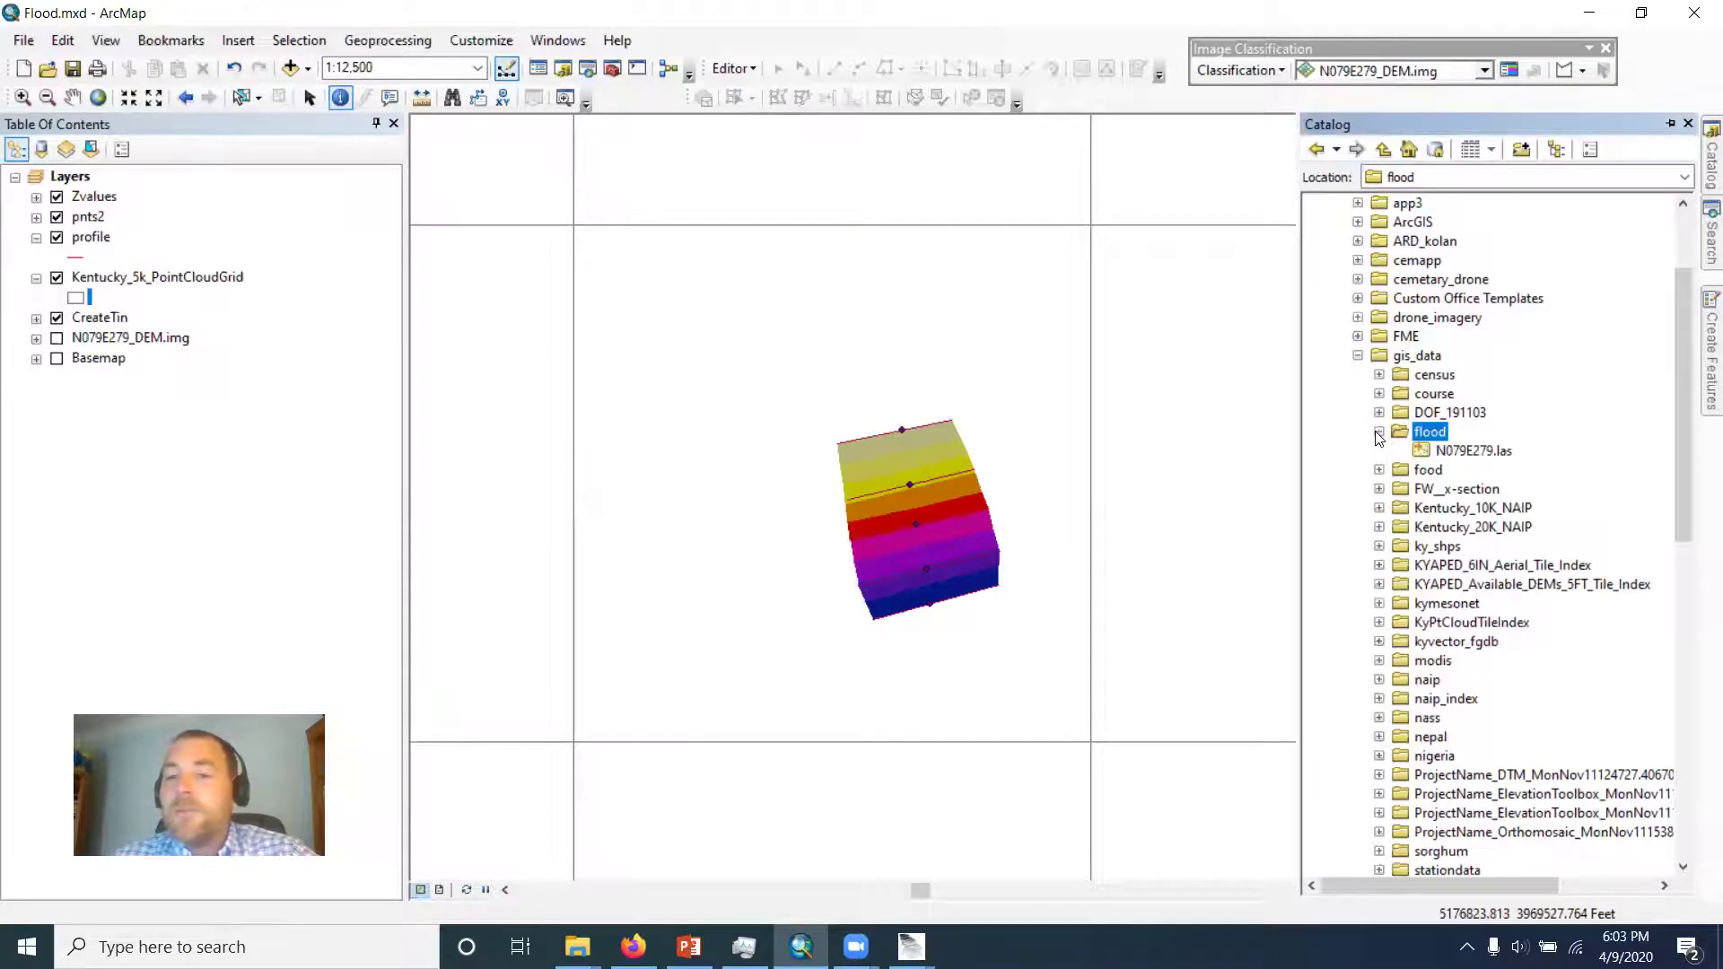
pyautogui.click(1474, 451)
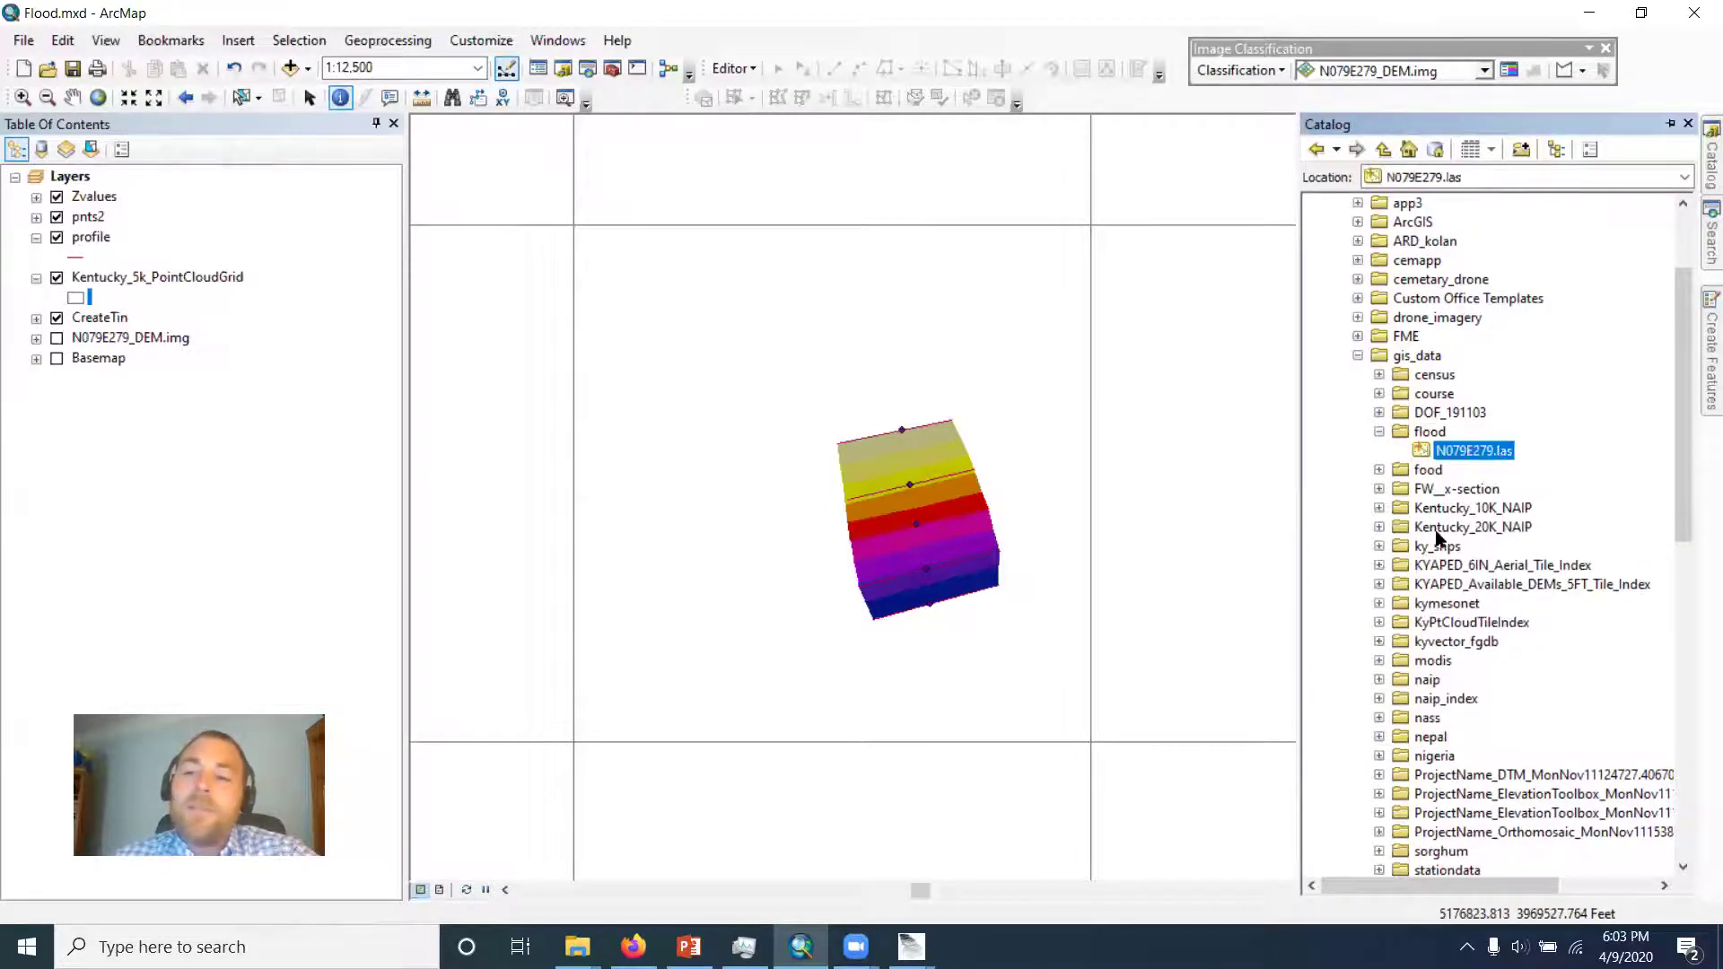
# Step: Run Create LAS Dataset on flood's N079E279.las, keeping the default N079E279_LasDataset1.lasd output
pyautogui.click(1704, 253)
pyautogui.moveTo(1345, 213); pyautogui.dragTo(1229, 212)
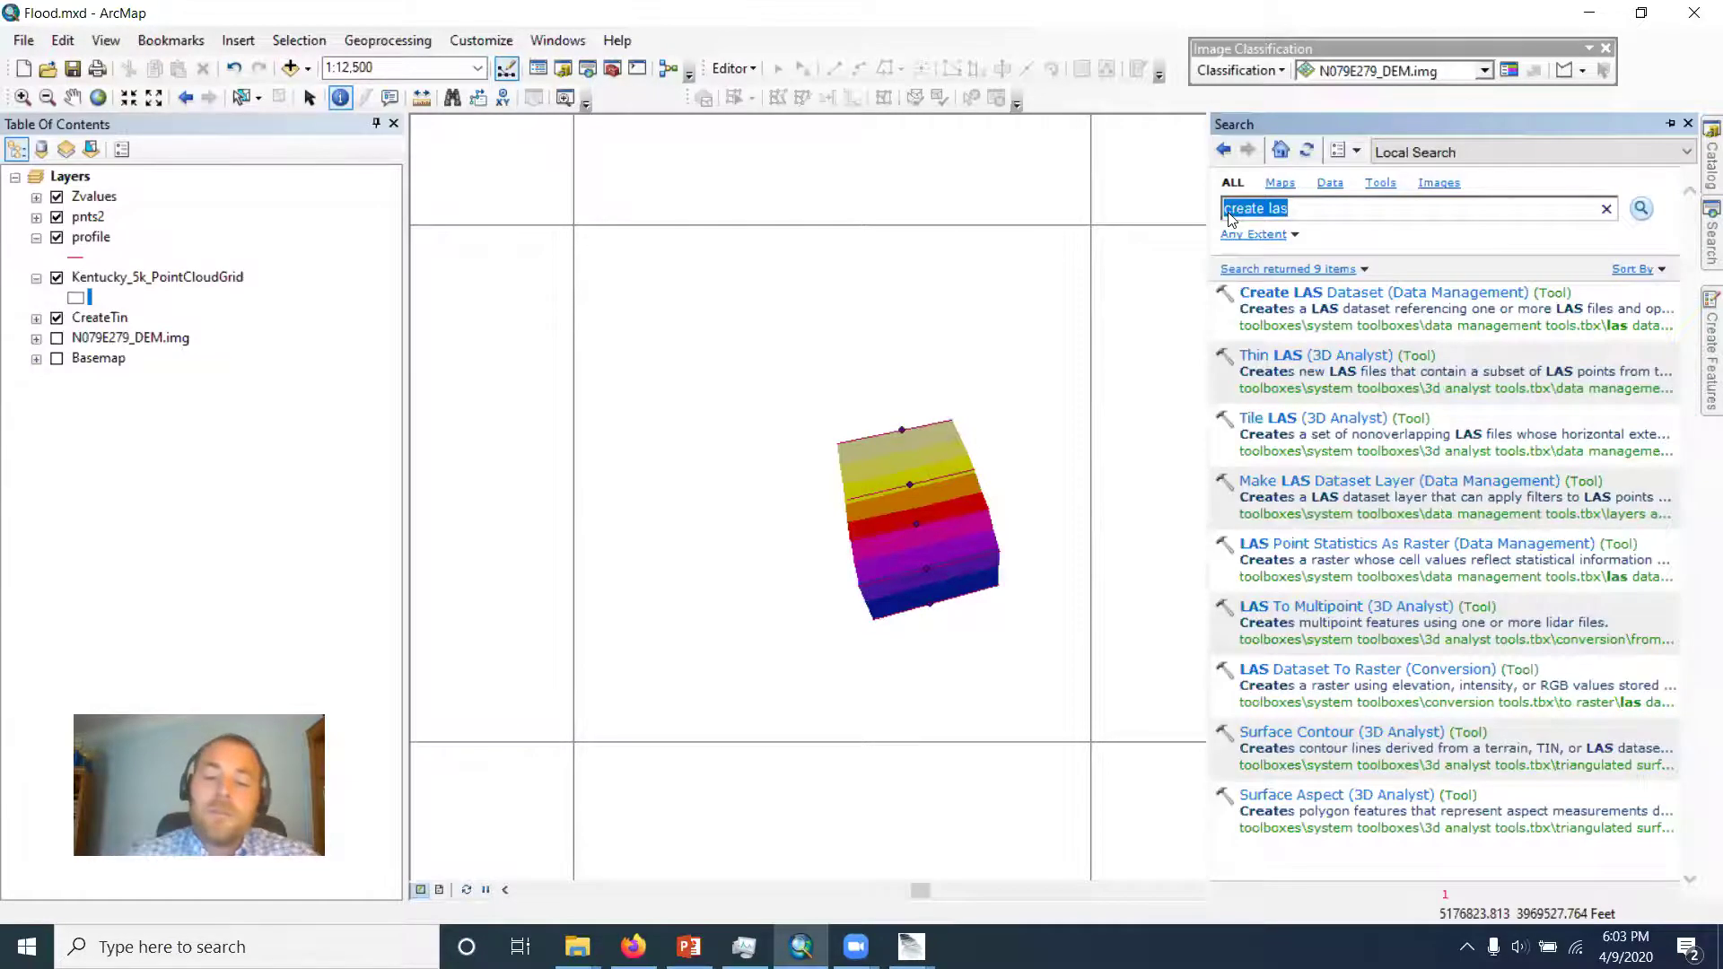
pyautogui.write('c')
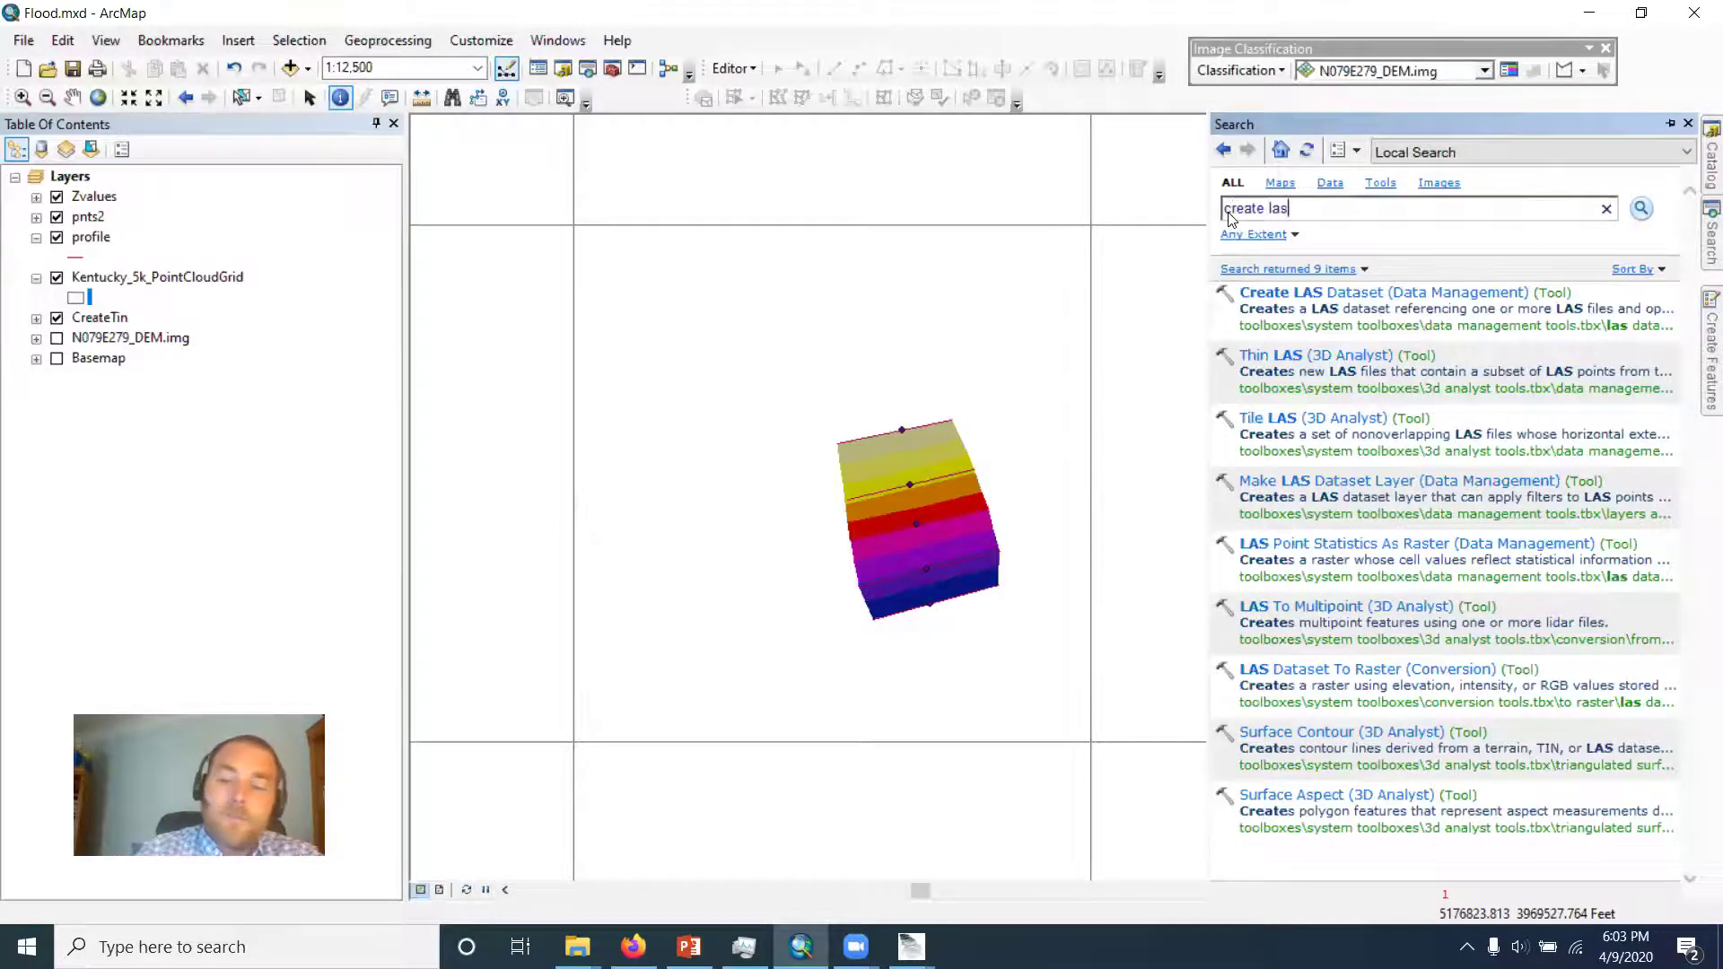
pyautogui.click(1364, 297)
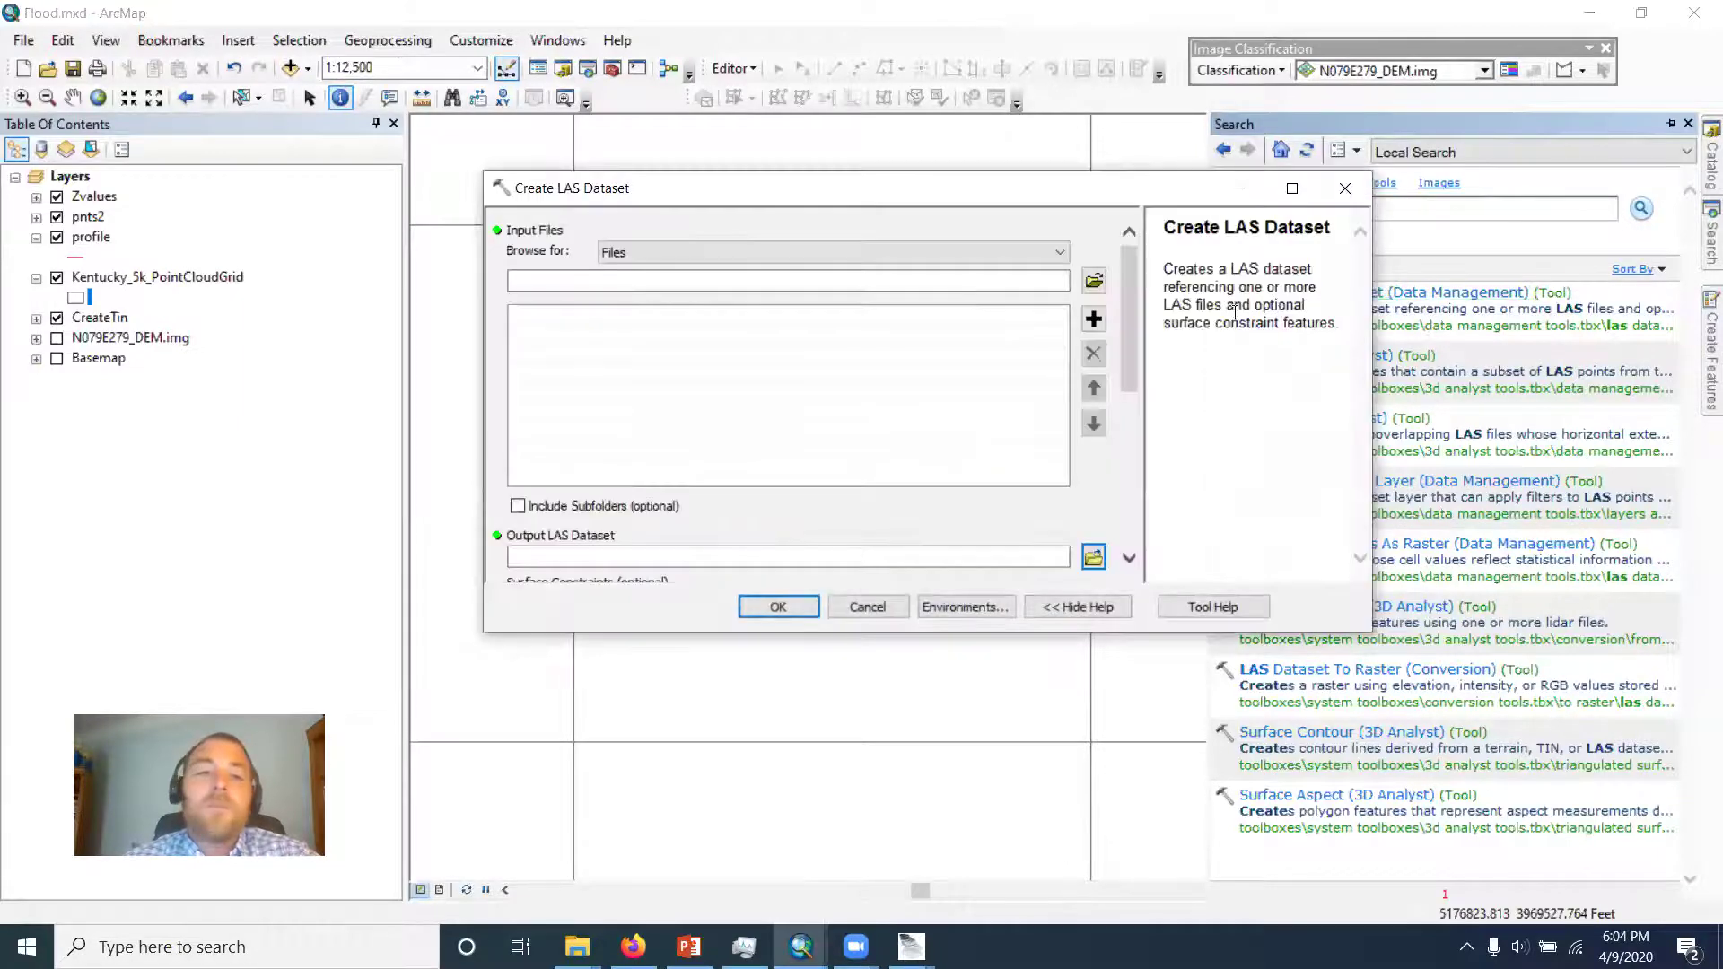
pyautogui.click(1094, 281)
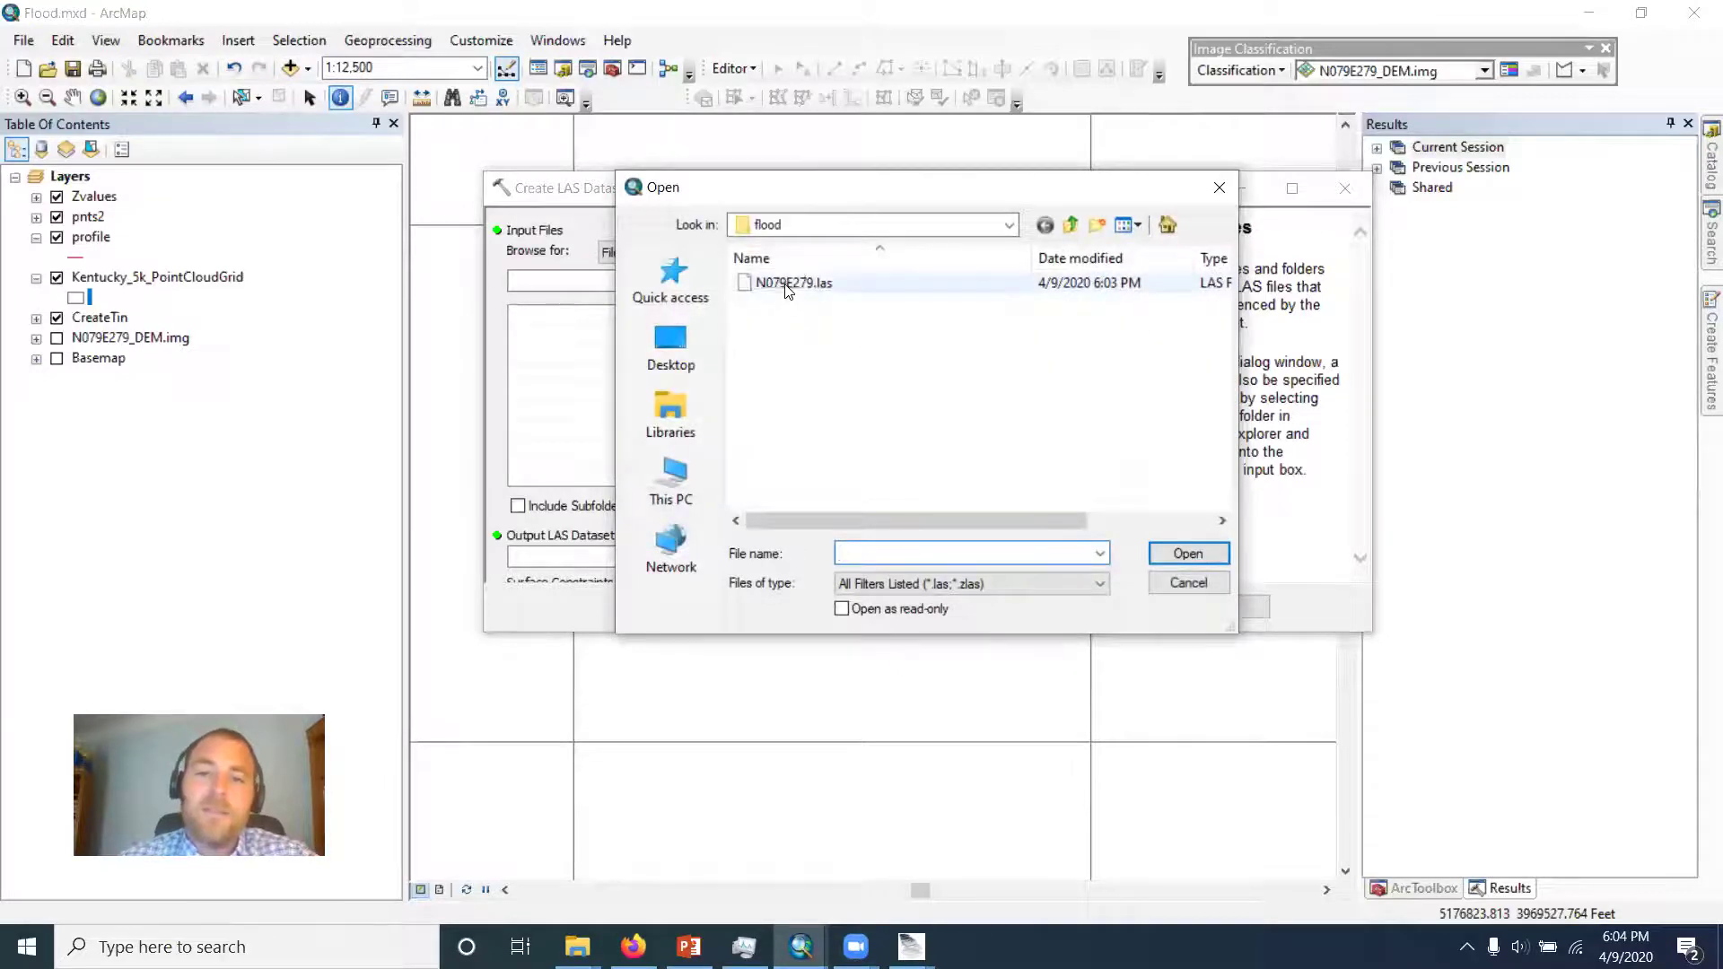
pyautogui.click(1009, 226)
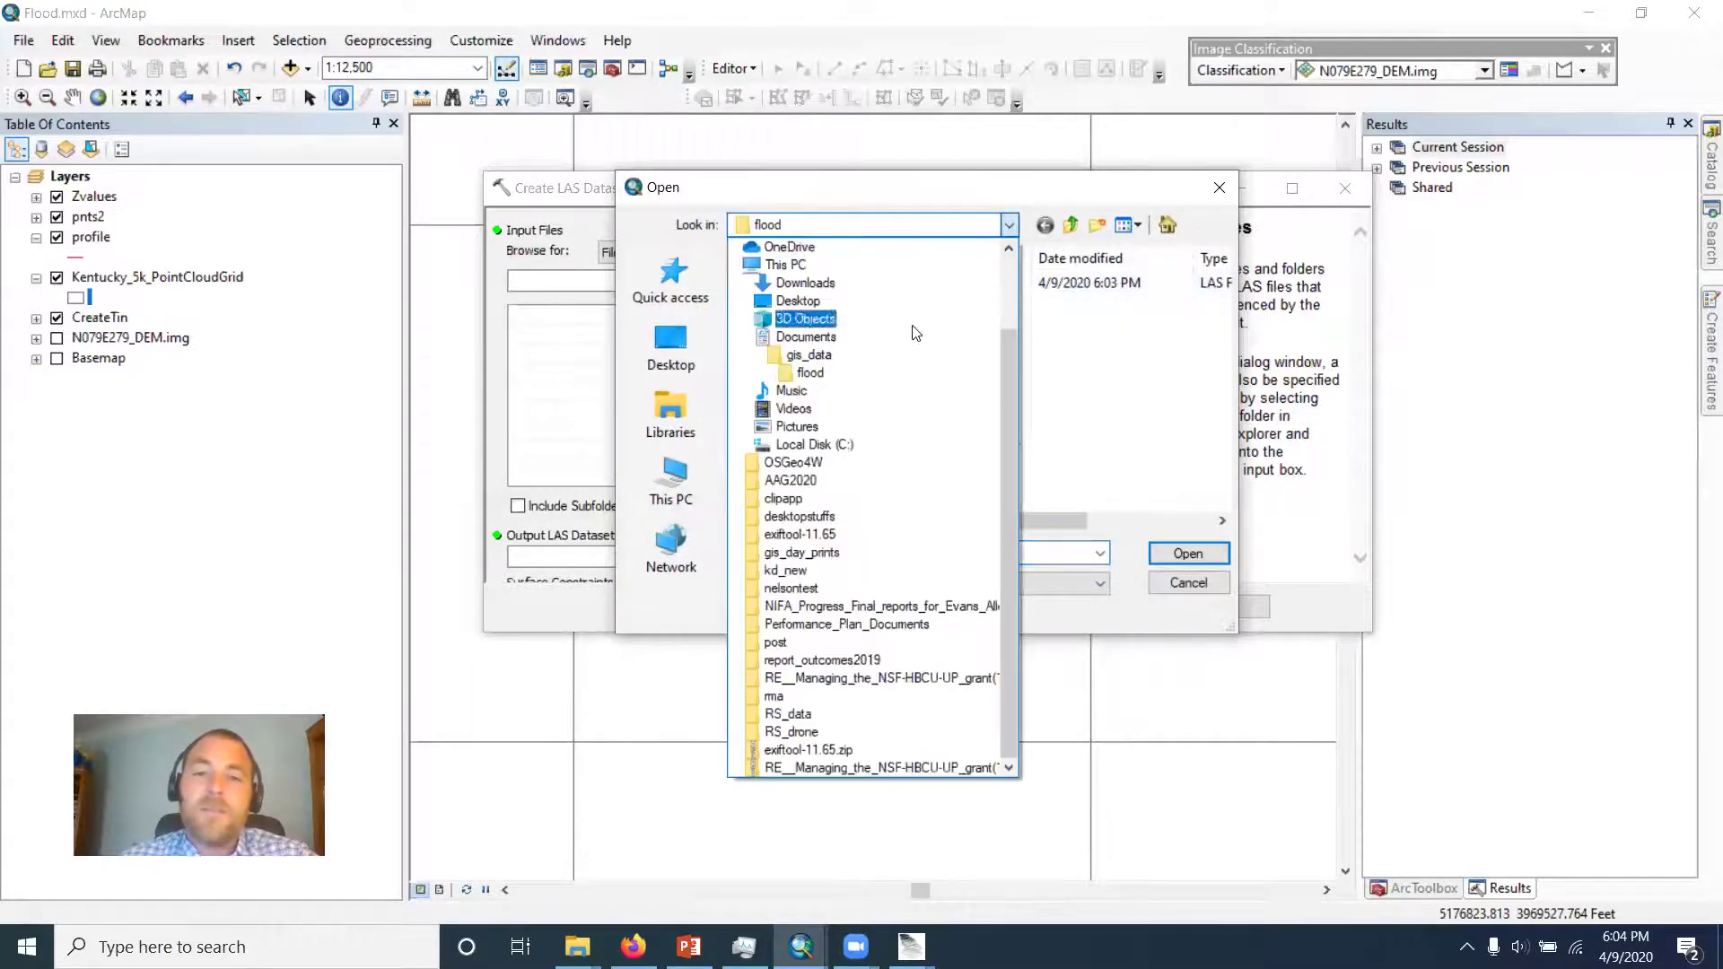
pyautogui.click(812, 378)
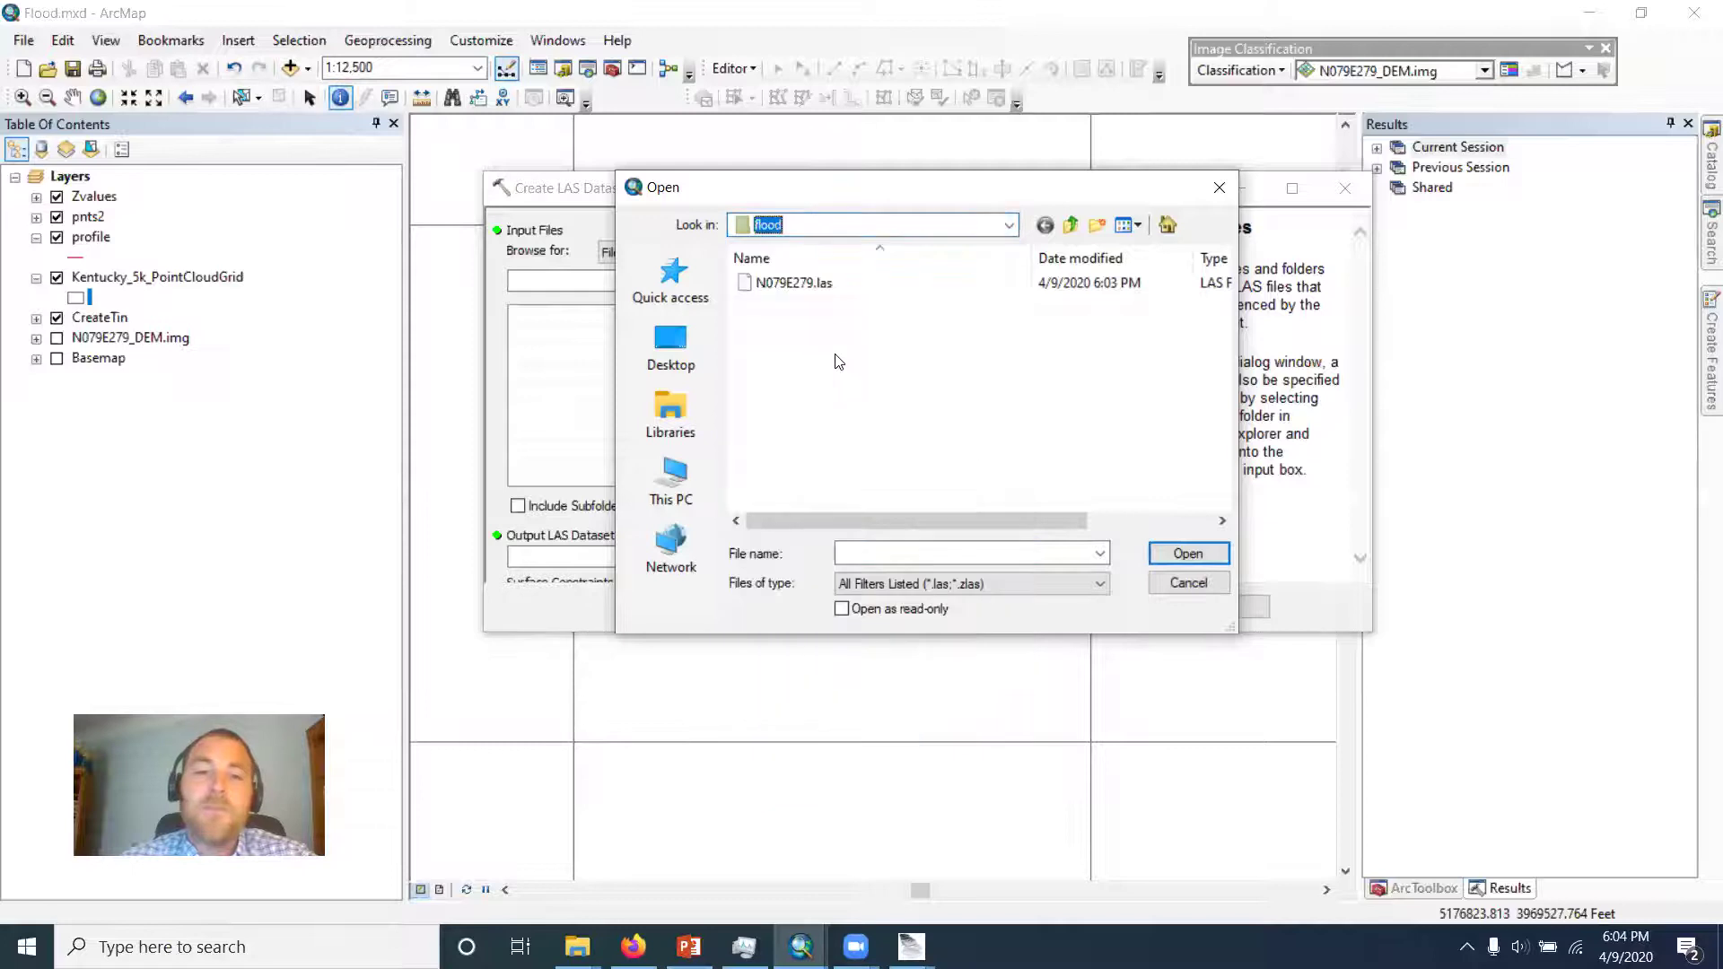
pyautogui.click(790, 285)
pyautogui.click(1189, 554)
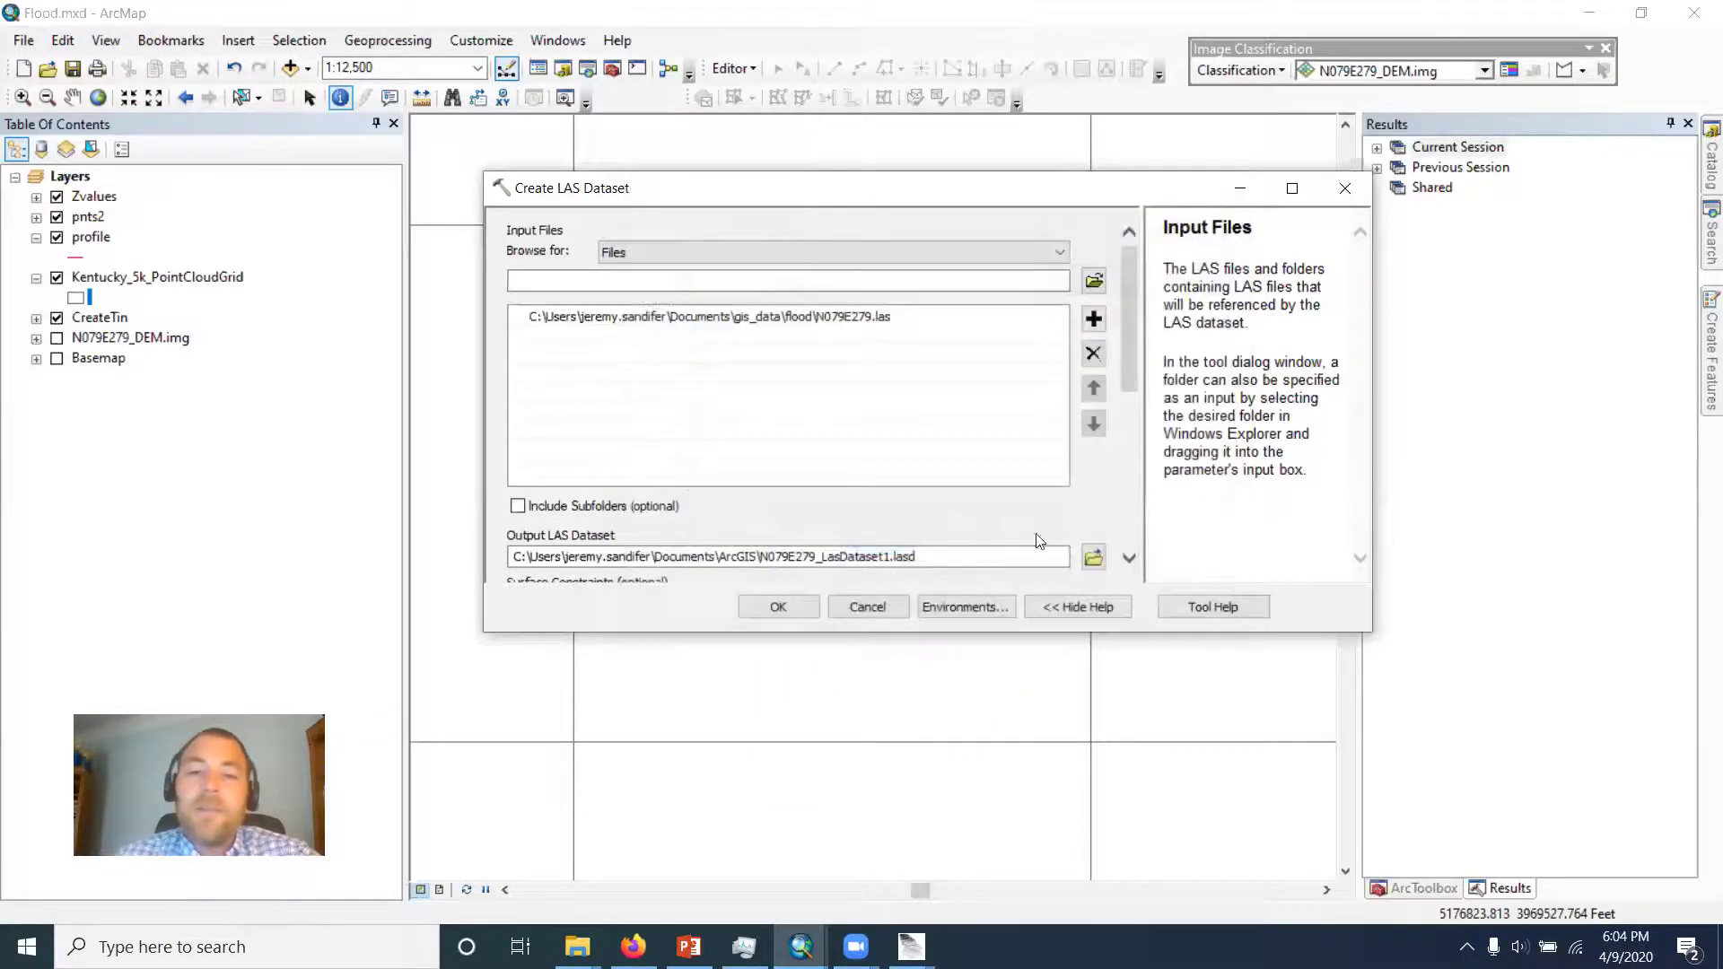
pyautogui.moveTo(1127, 287)
pyautogui.mouseDown()
pyautogui.moveTo(1128, 420)
pyautogui.moveTo(1131, 276)
pyautogui.mouseUp()
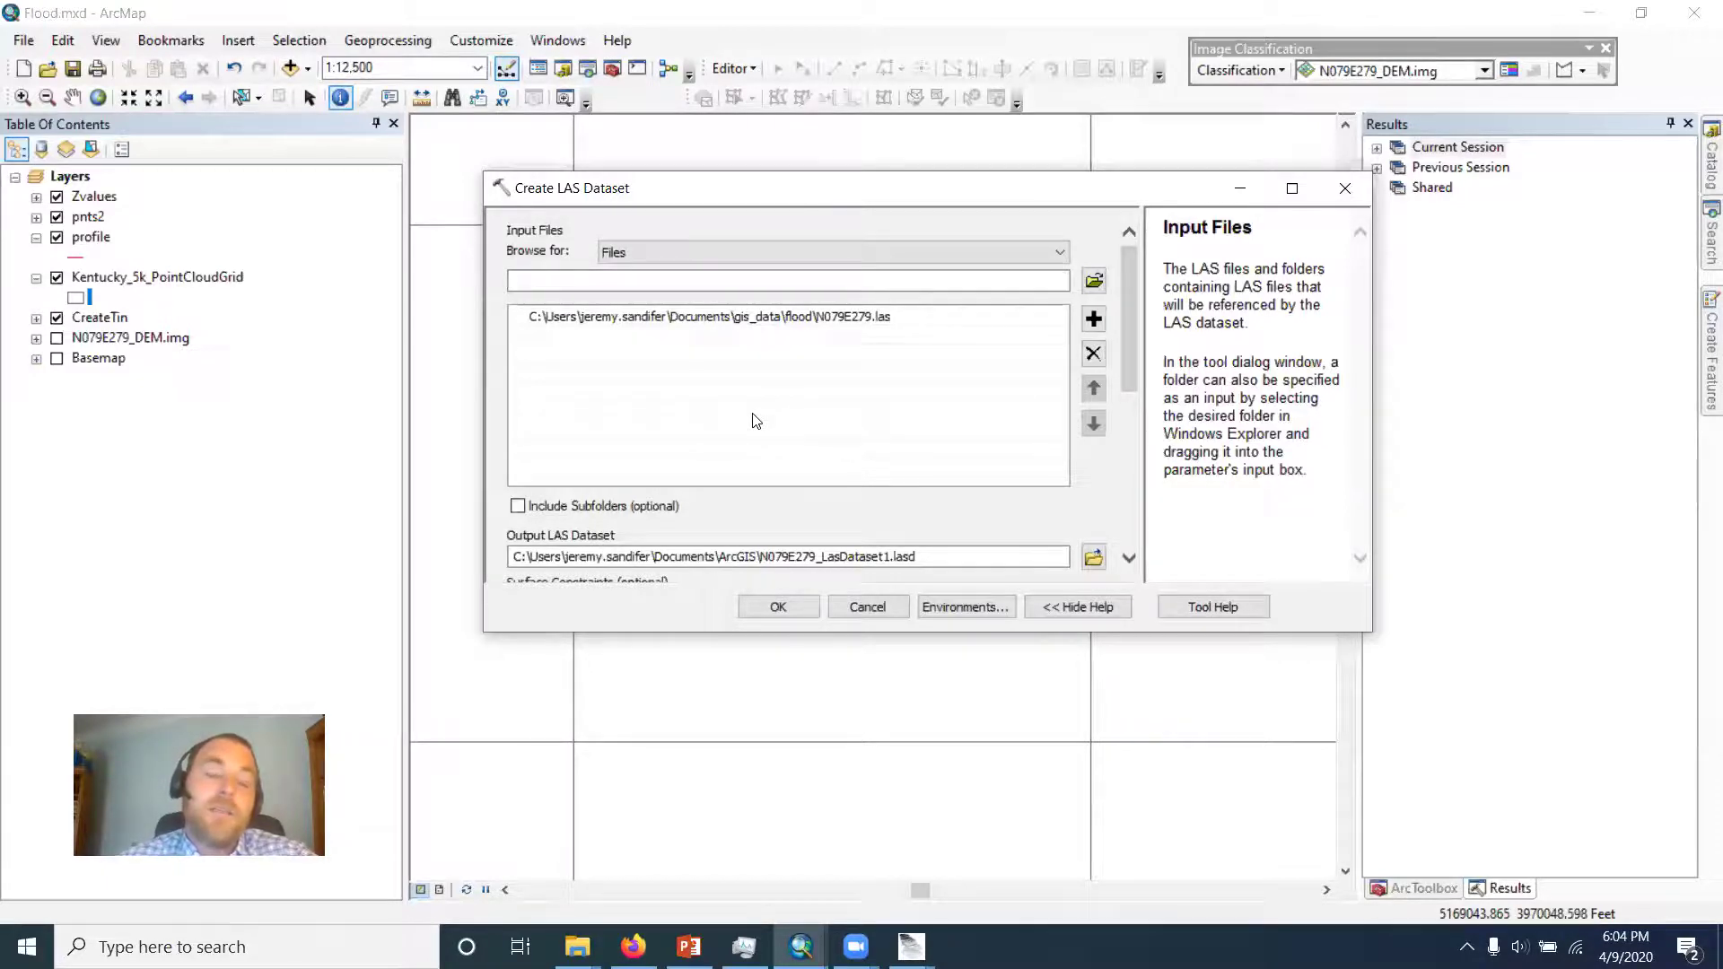
pyautogui.click(797, 612)
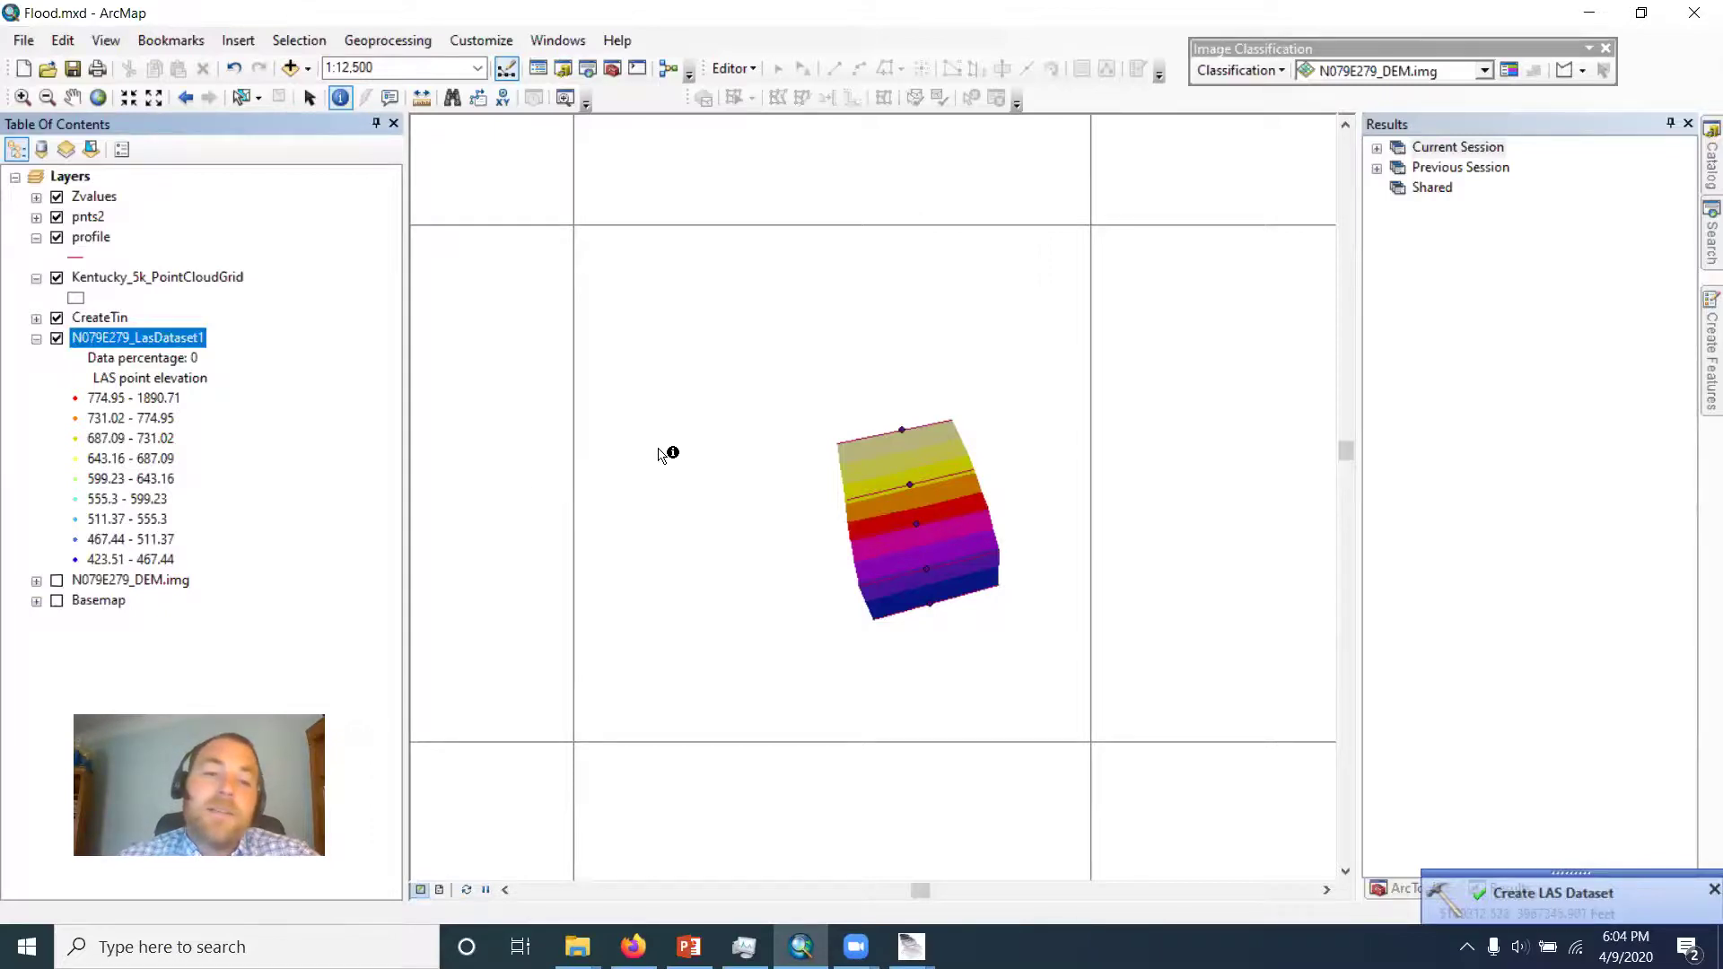
# Step: Zoom and pan so the N079E279_LasDataset1 elevation-coloured tile sits in the map centre
pyautogui.scroll(3, 686, 487)
pyautogui.scroll(-5, 685, 488)
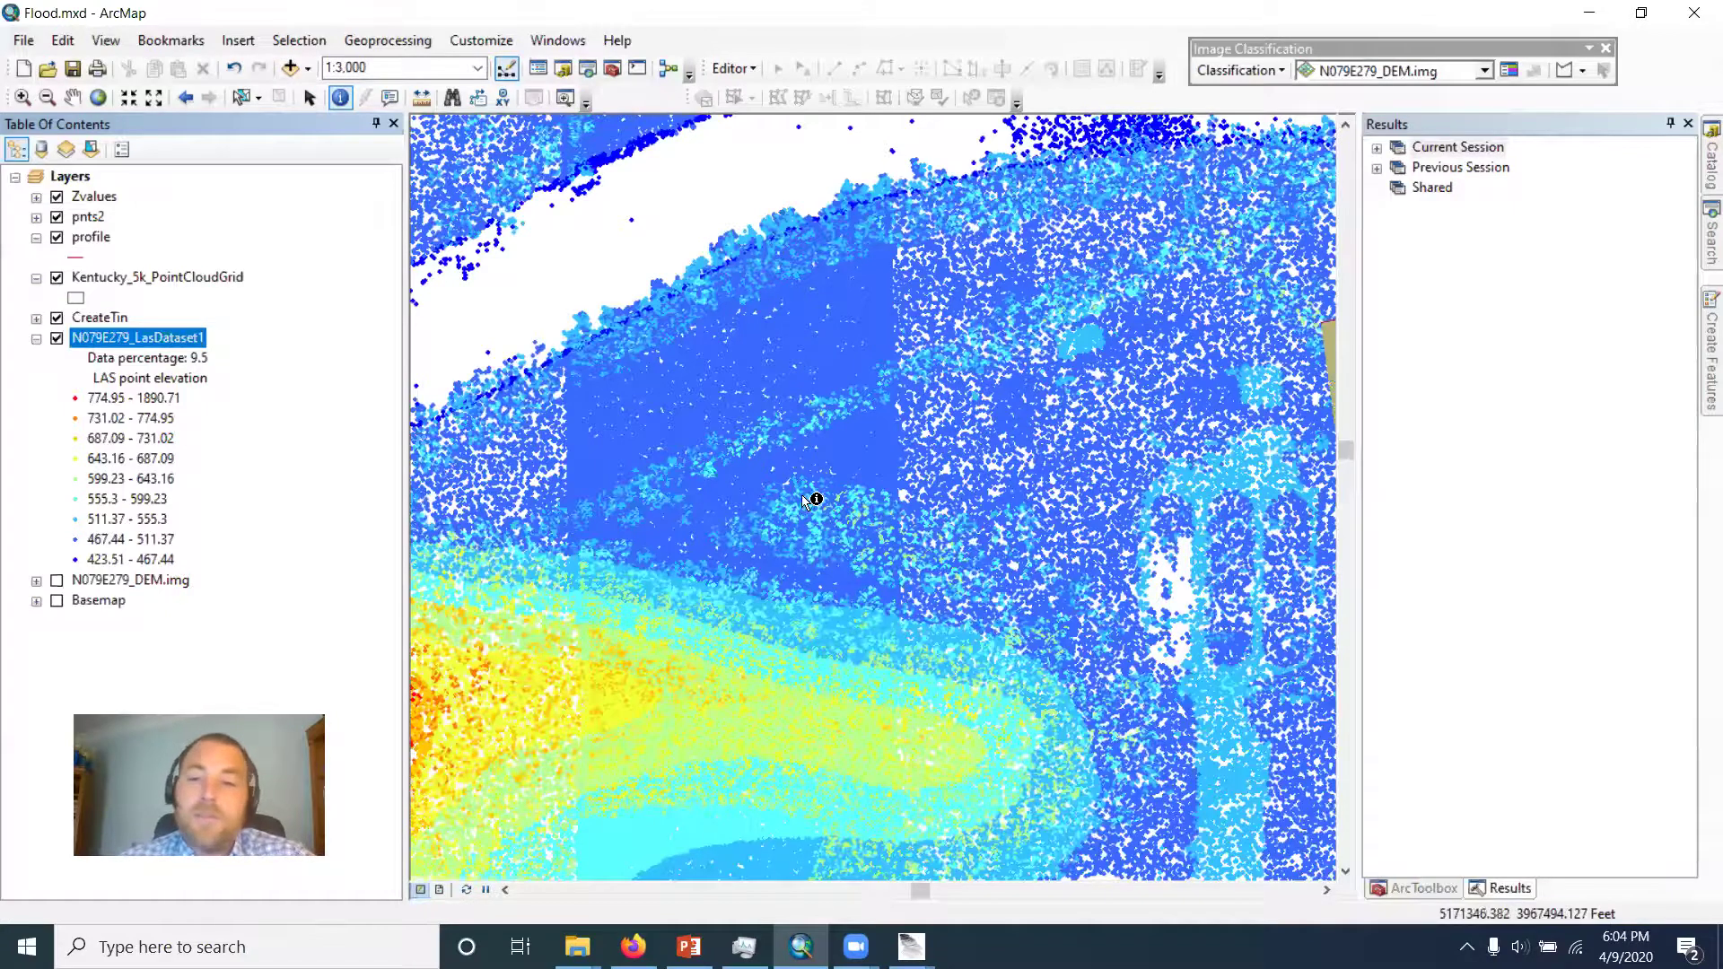
pyautogui.scroll(1, 806, 501)
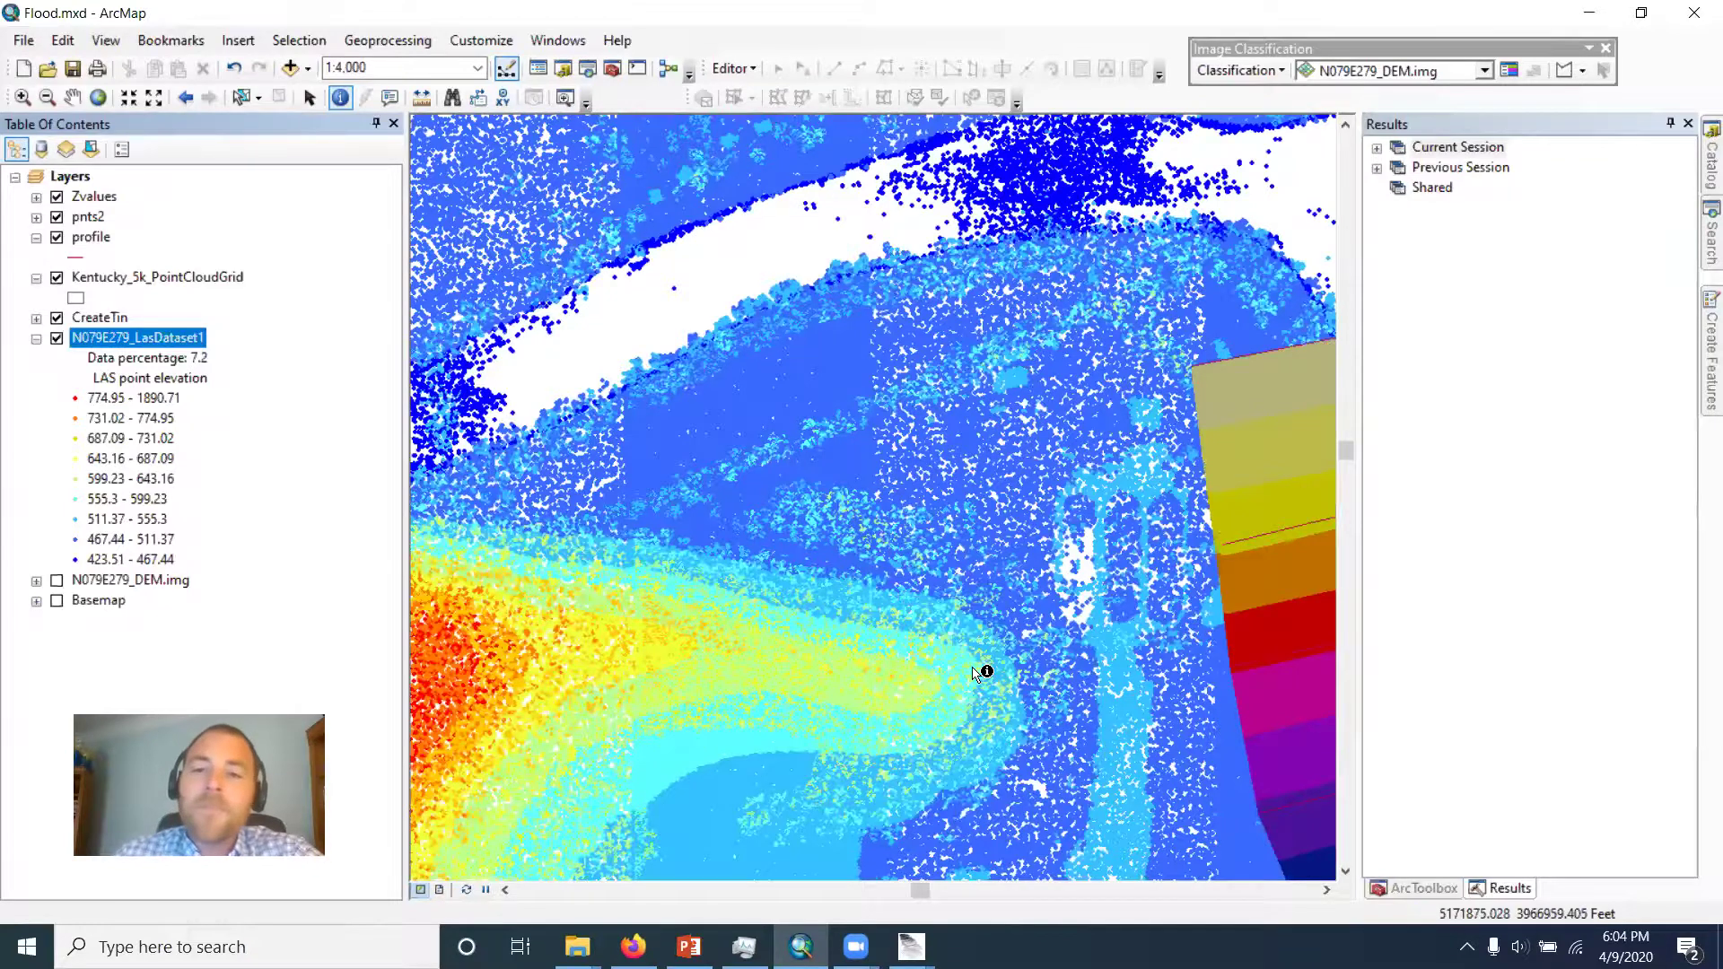
pyautogui.scroll(3, 984, 670)
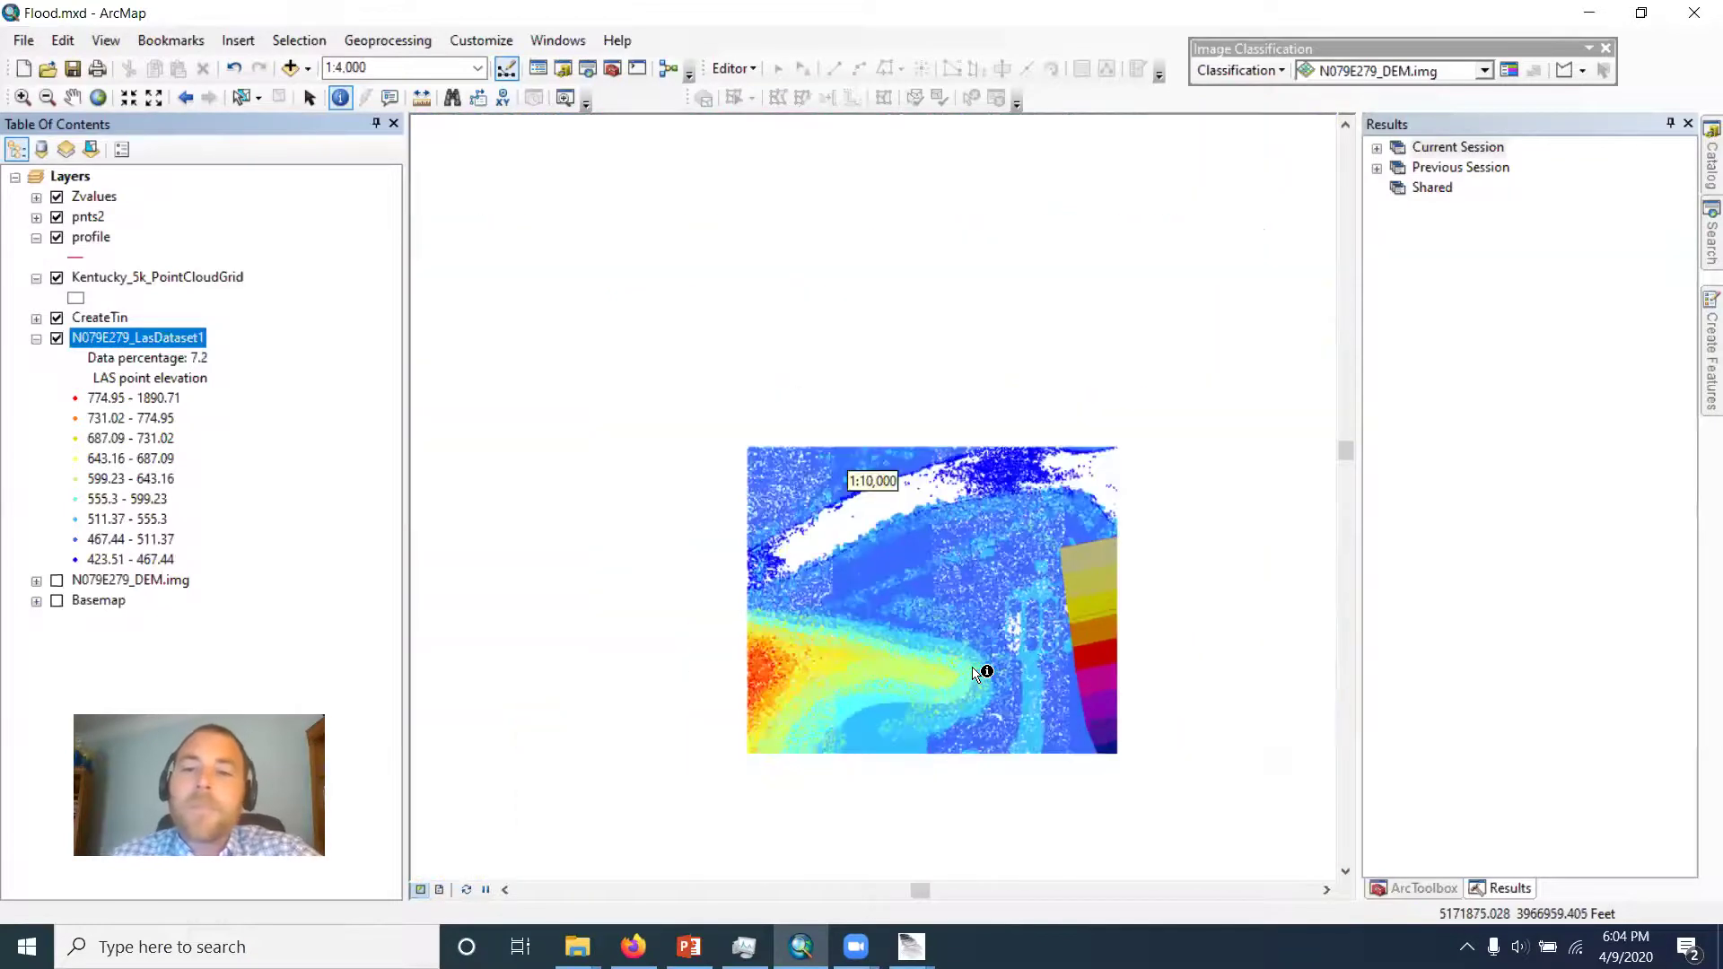
pyautogui.click(73, 97)
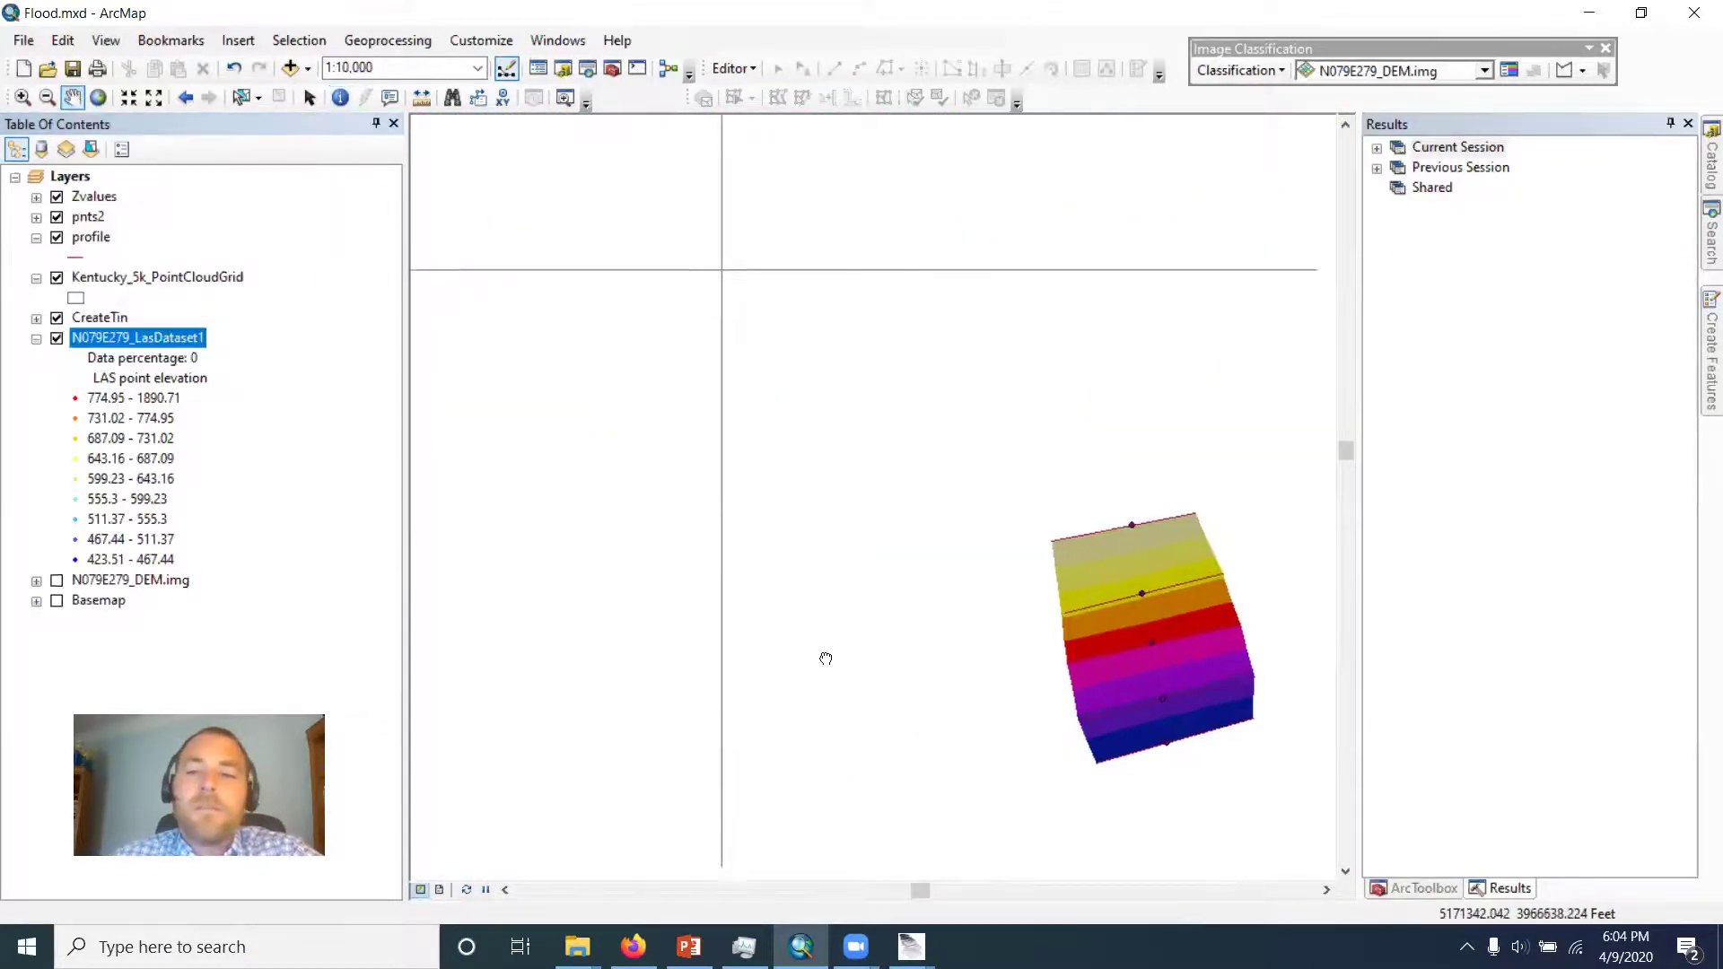
pyautogui.moveTo(1047, 645); pyautogui.dragTo(782, 451)
pyautogui.scroll(-2, 852, 453)
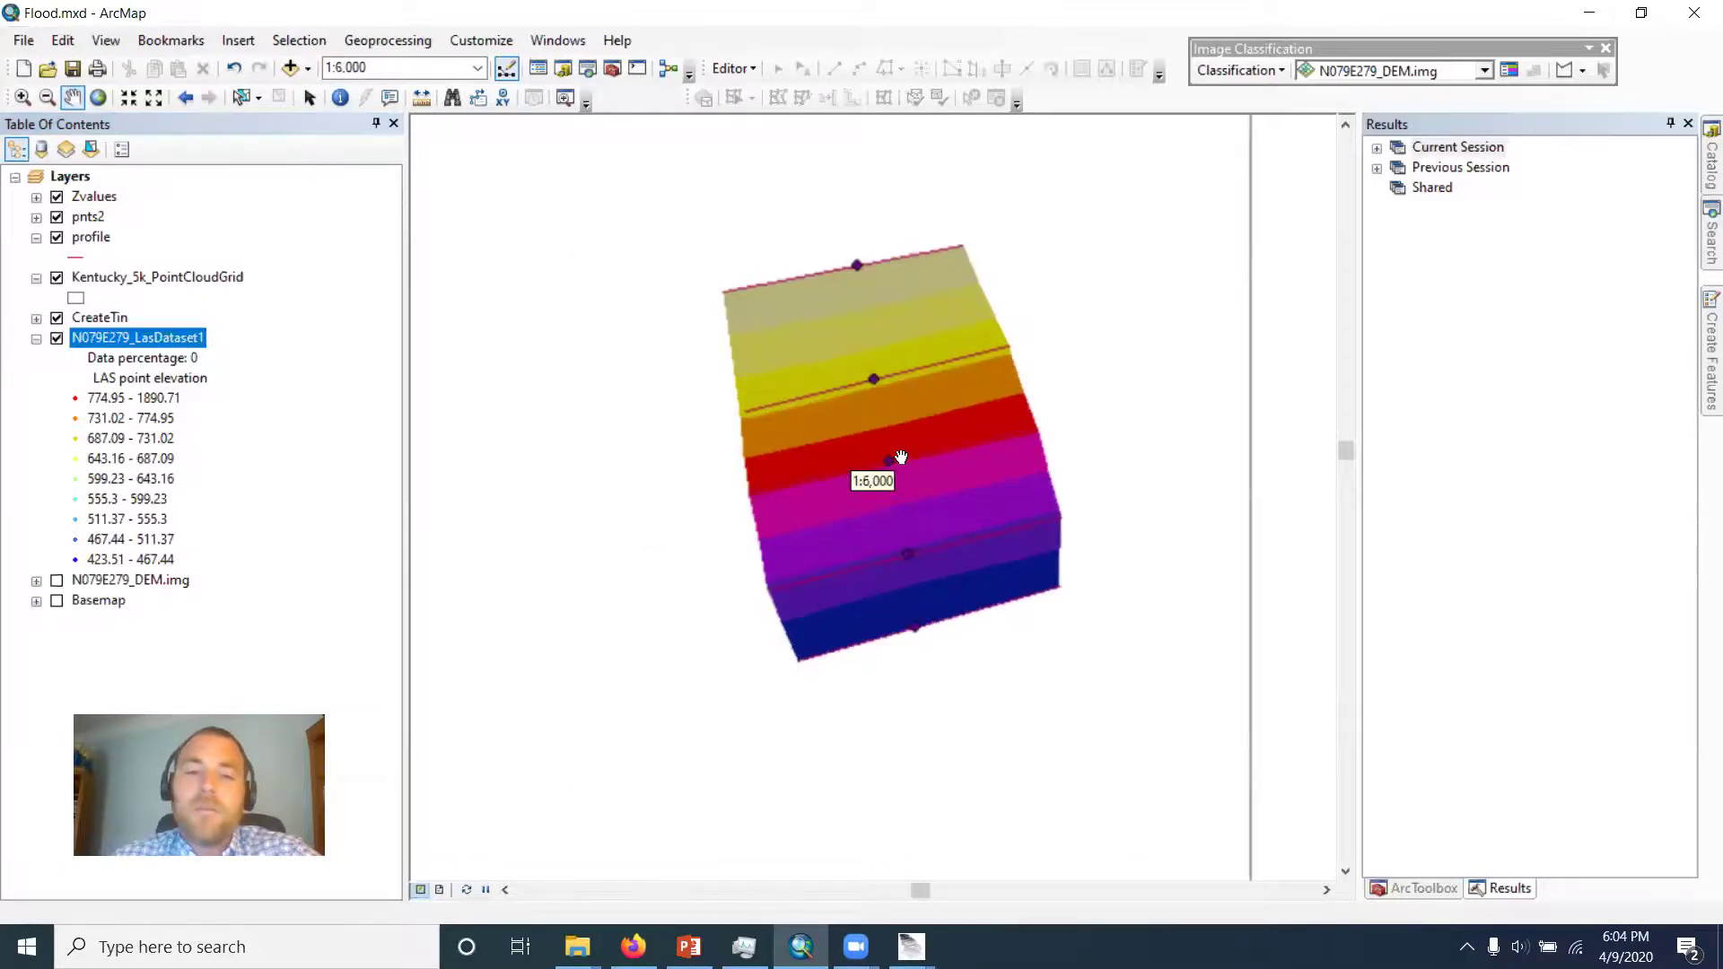